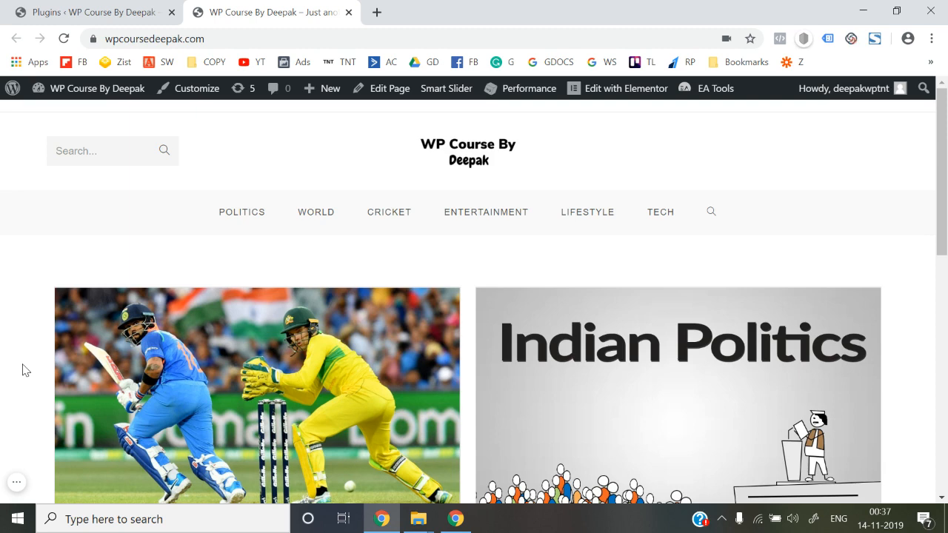
Scroll through the live site's homepage, then return to the Plugins admin tab.
{"action": "scroll", "coordinate": [23, 370], "scroll_direction": "down", "scroll_amount": 10}
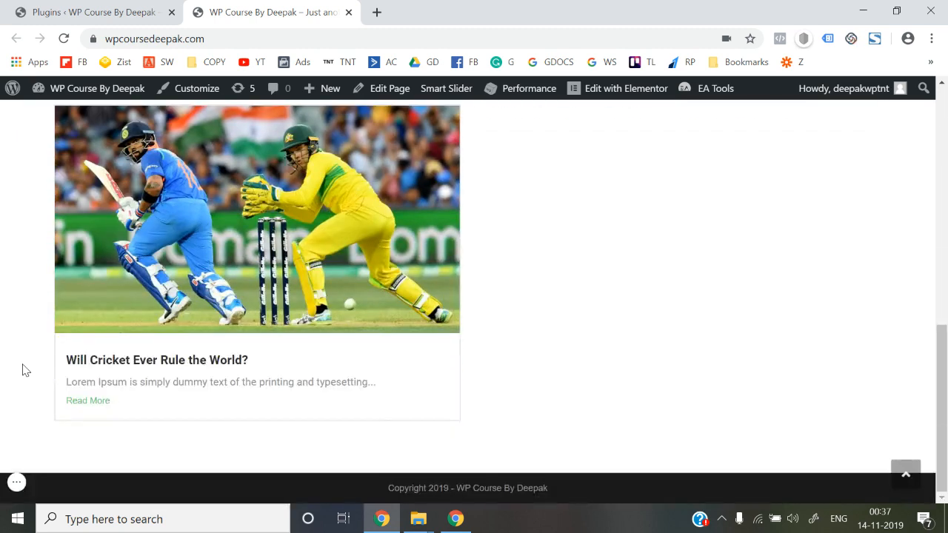
{"action": "scroll", "coordinate": [22, 370], "scroll_direction": "up", "scroll_amount": 10}
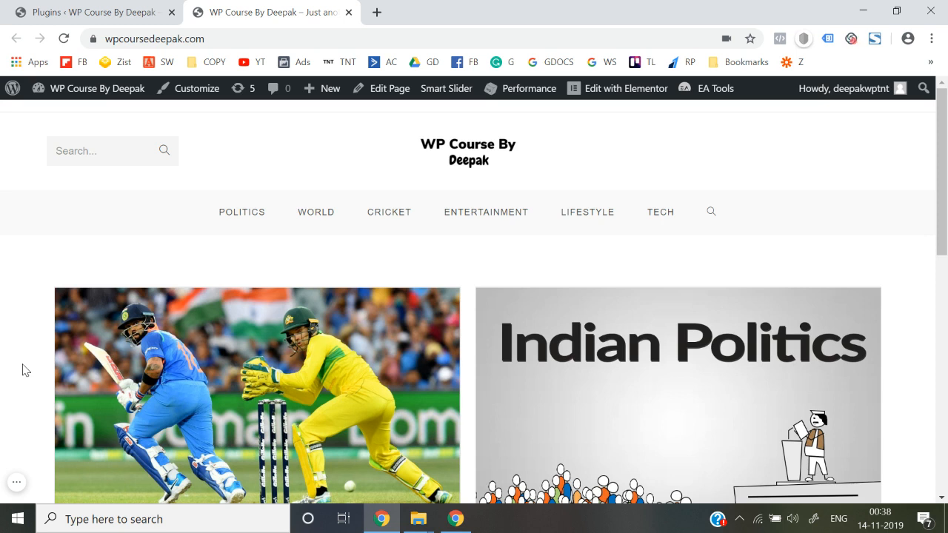
{"action": "left_click", "coordinate": [93, 14]}
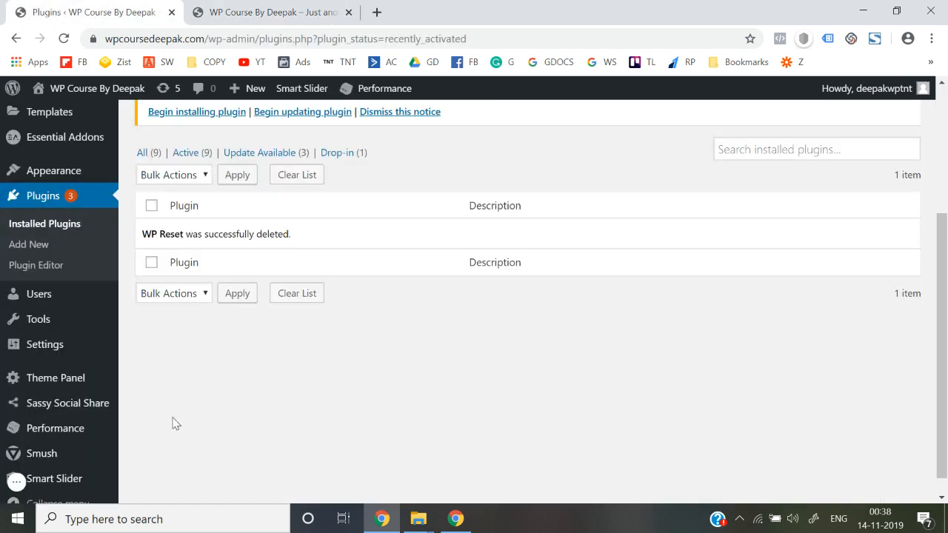
Search the plugin directory for 'wp reset' and install the WP Reset plugin.
{"action": "scroll", "coordinate": [175, 424], "scroll_direction": "down", "scroll_amount": 1}
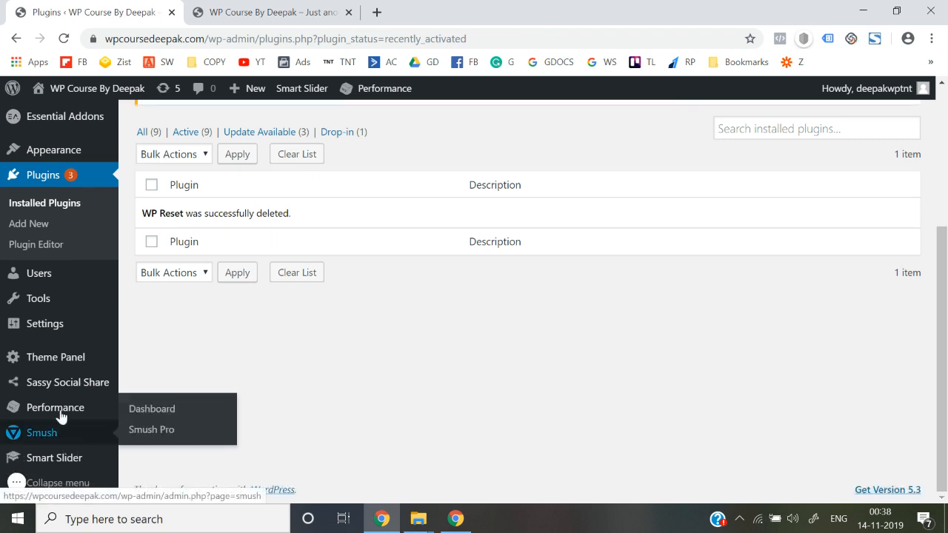
{"action": "mouse_move", "coordinate": [65, 333]}
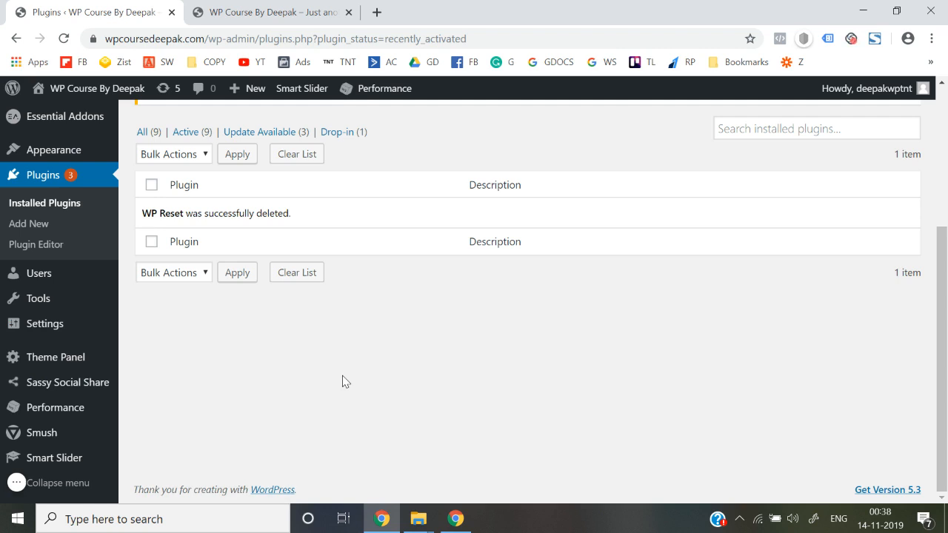
{"action": "scroll", "coordinate": [159, 314], "scroll_direction": "up", "scroll_amount": 2}
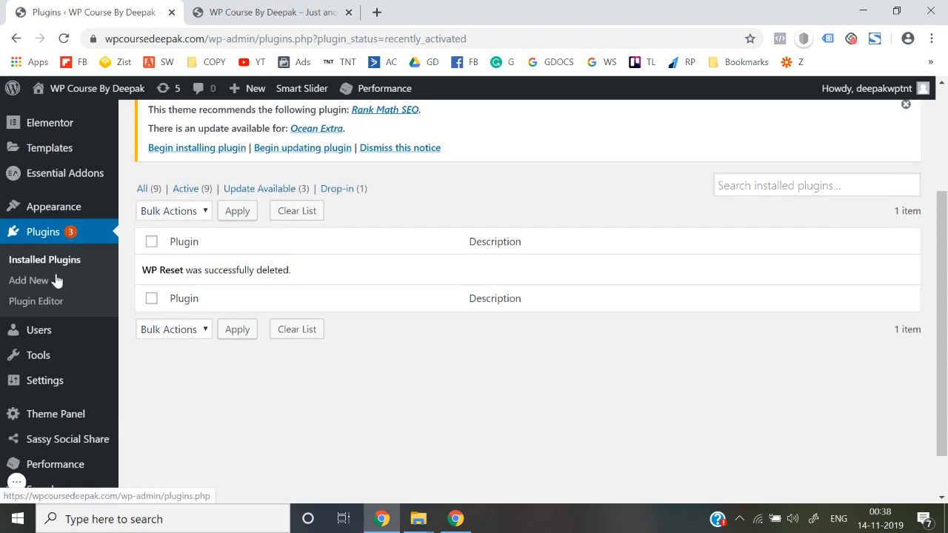
{"action": "left_click", "coordinate": [42, 291]}
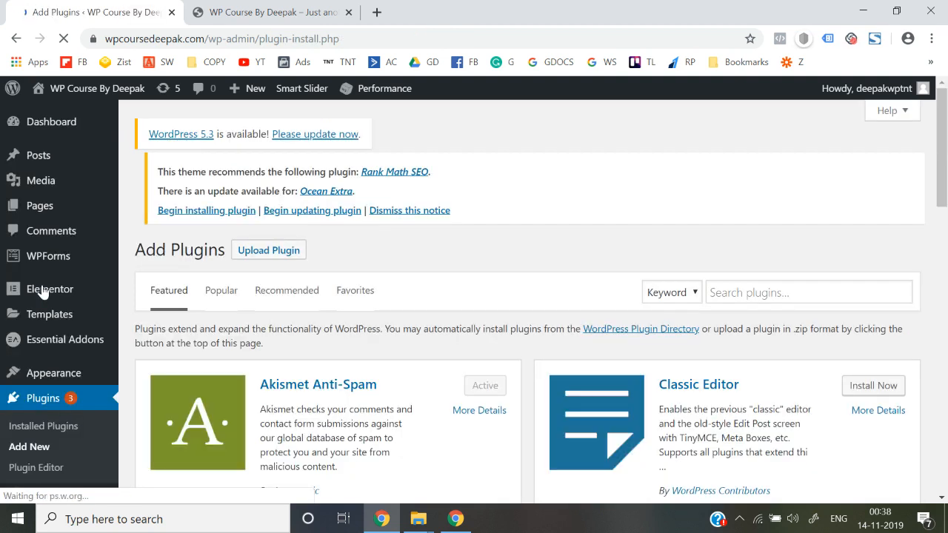
{"action": "left_click", "coordinate": [744, 297]}
{"action": "type", "text": "wp"}
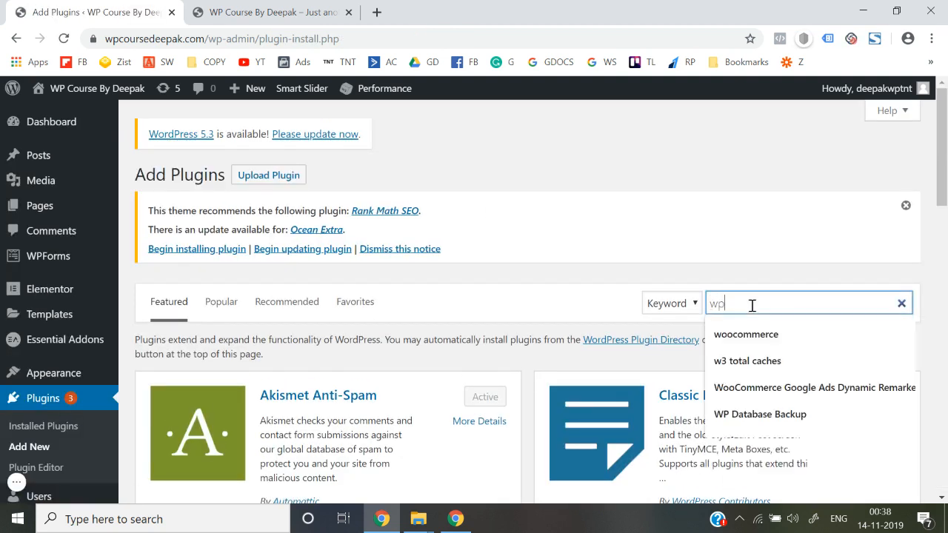
{"action": "type", "text": " reset"}
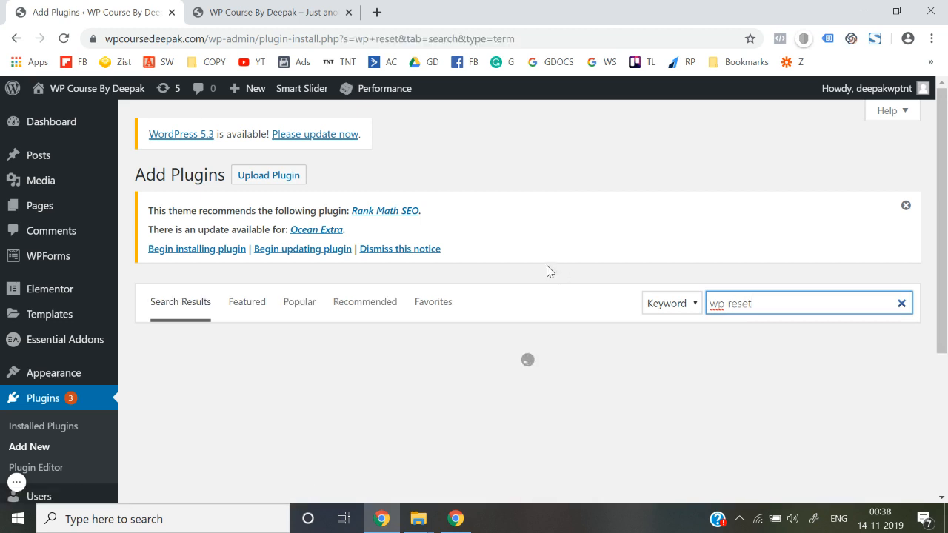
{"action": "scroll", "coordinate": [547, 265], "scroll_direction": "down", "scroll_amount": 3}
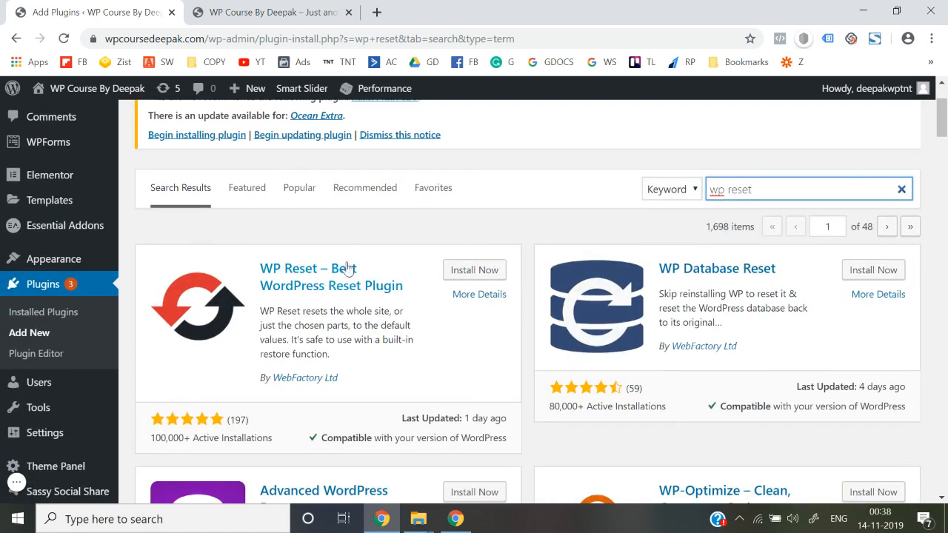
{"action": "left_click", "coordinate": [482, 278]}
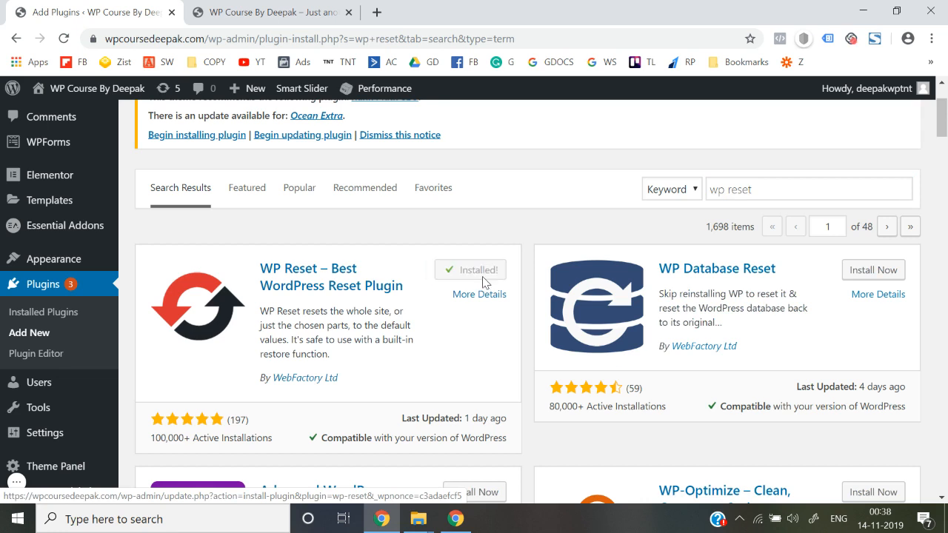
Activate WP Reset and dismiss its welcome popup.
{"action": "left_click", "coordinate": [475, 279]}
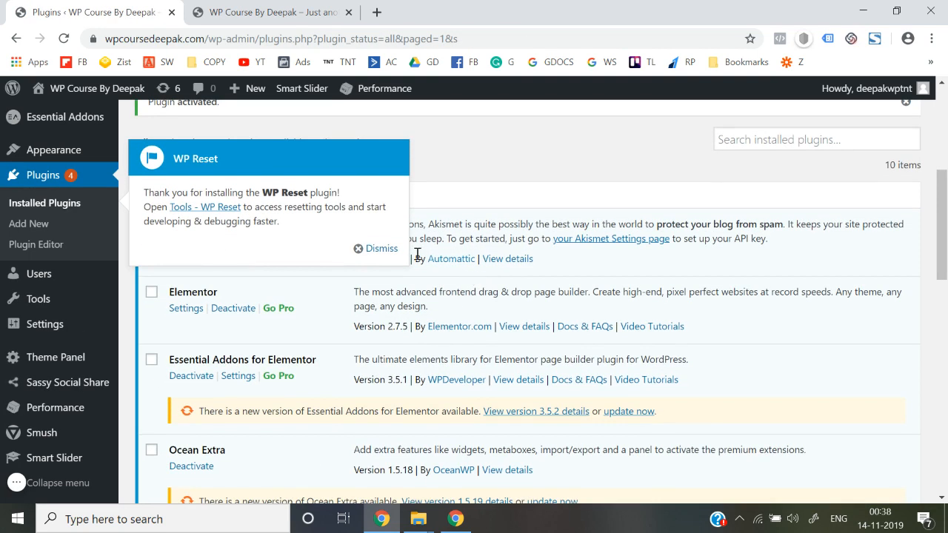
{"action": "left_click", "coordinate": [375, 256]}
{"action": "scroll", "coordinate": [373, 254], "scroll_direction": "down", "scroll_amount": 3}
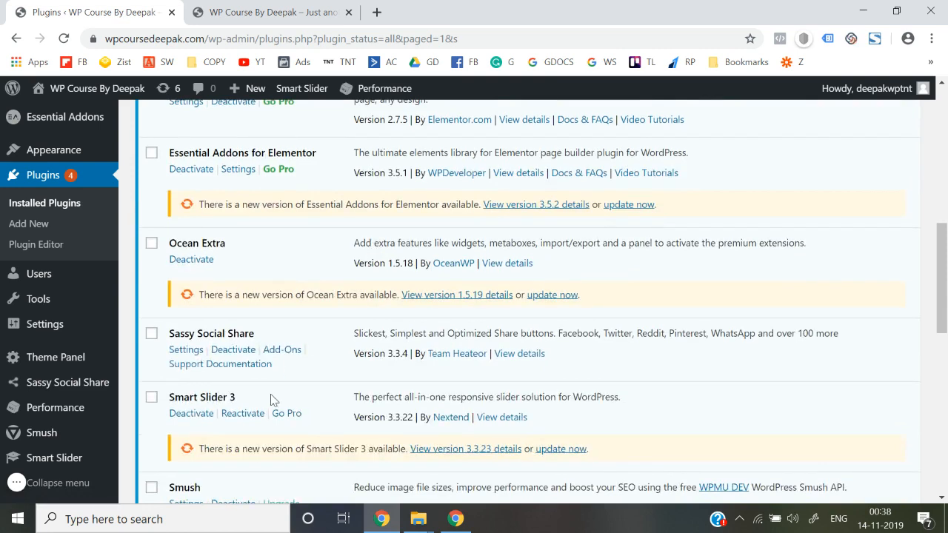
{"action": "scroll", "coordinate": [273, 400], "scroll_direction": "down", "scroll_amount": 3}
{"action": "scroll", "coordinate": [261, 387], "scroll_direction": "up", "scroll_amount": 1}
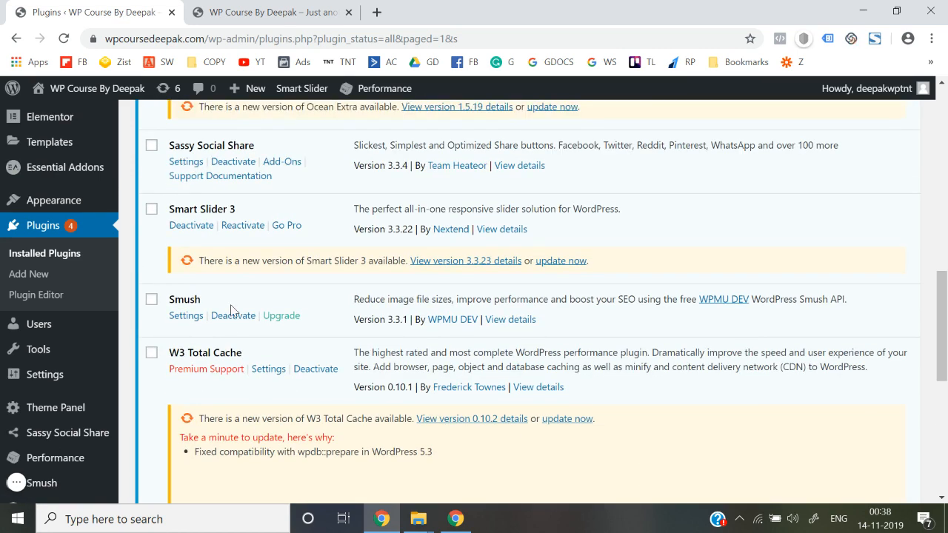
{"action": "scroll", "coordinate": [235, 311], "scroll_direction": "down", "scroll_amount": 6}
In WP Reset's Site Reset, enter 'reset' as confirmation and reset WordPress to defaults.
{"action": "left_click", "coordinate": [216, 314]}
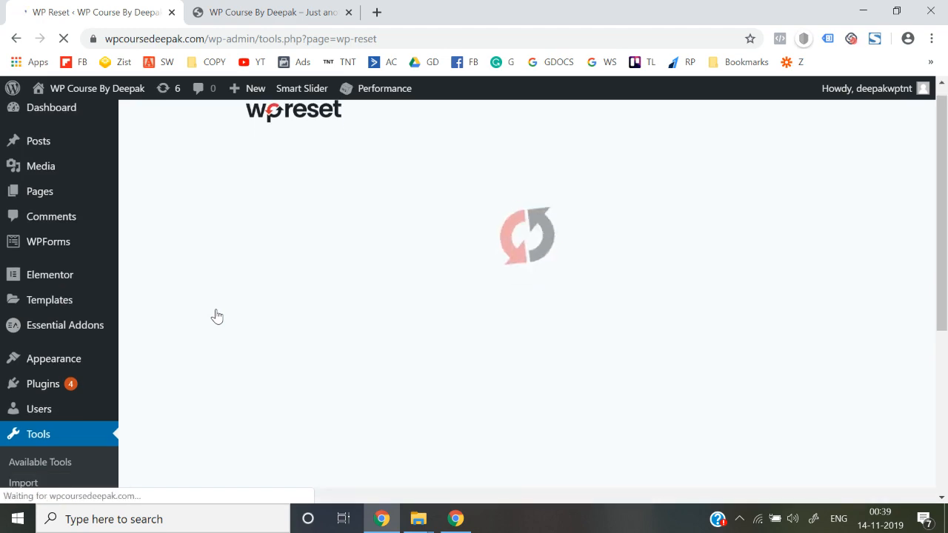
{"action": "scroll", "coordinate": [217, 317], "scroll_direction": "down", "scroll_amount": 15}
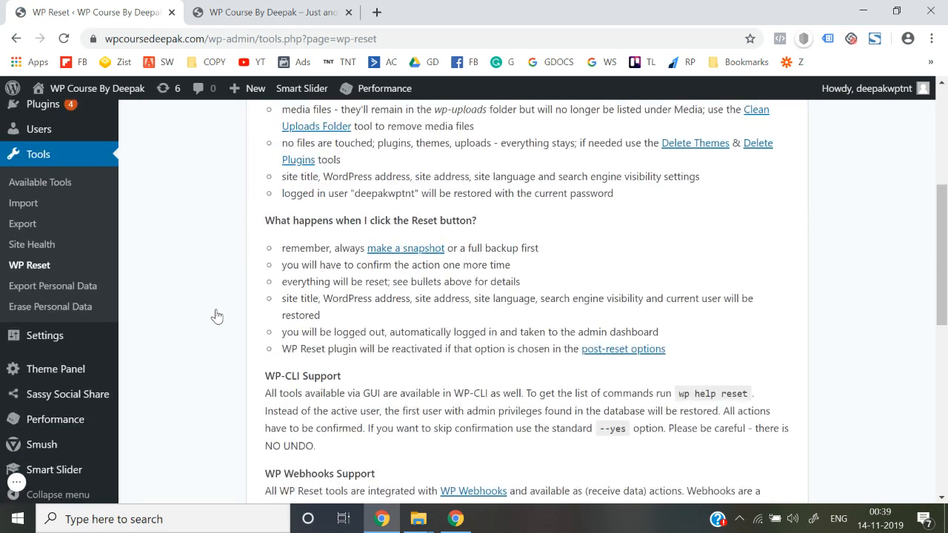
{"action": "left_click", "coordinate": [326, 369]}
{"action": "type", "text": "reset"}
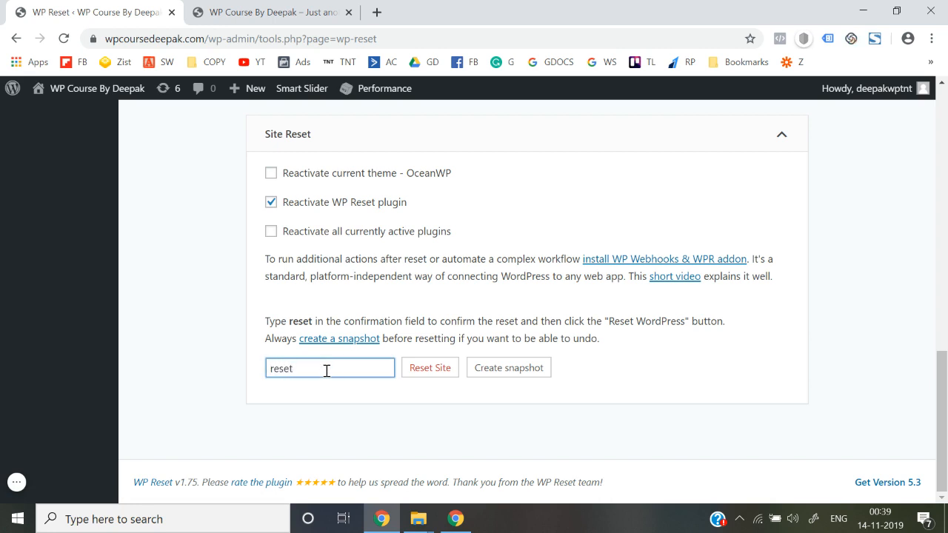
{"action": "left_click", "coordinate": [419, 366]}
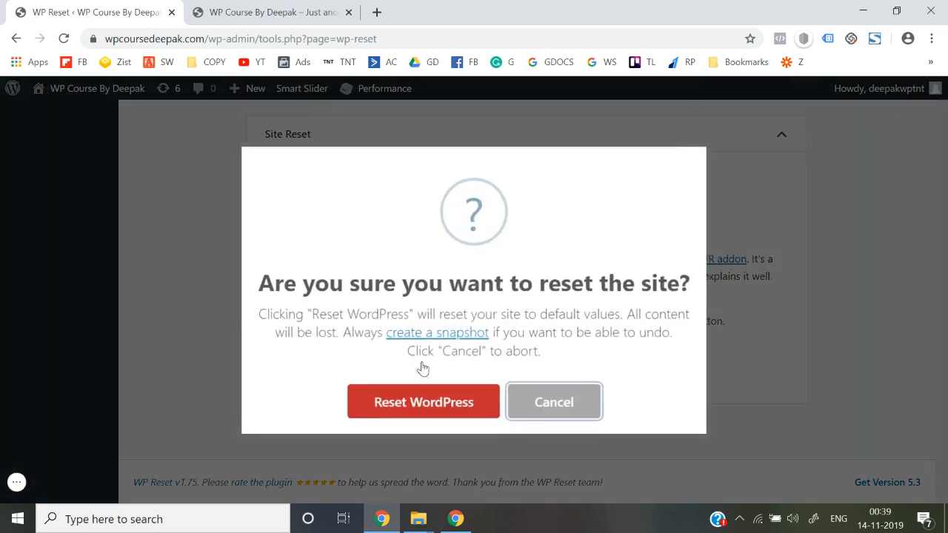
{"action": "left_click", "coordinate": [428, 396]}
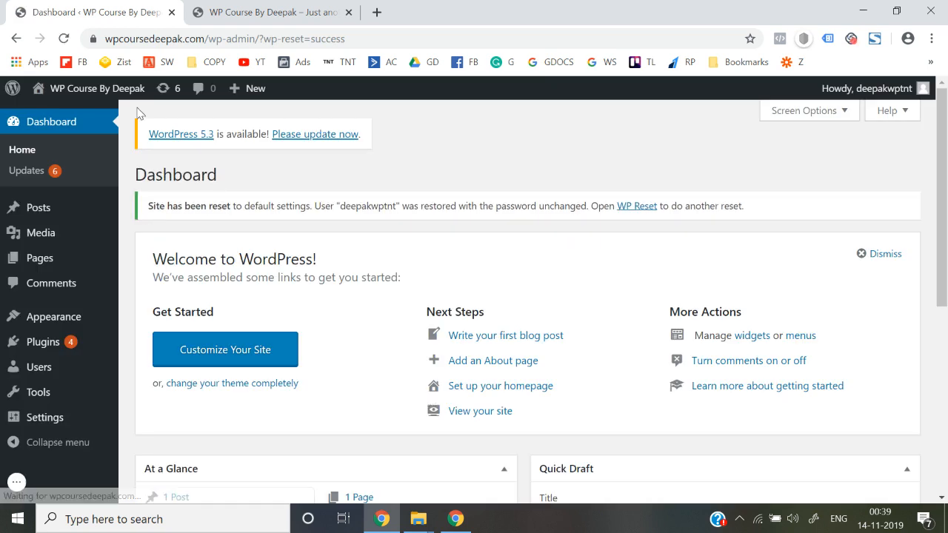
{"action": "mouse_move", "coordinate": [97, 89]}
{"action": "right_click", "coordinate": [56, 115]}
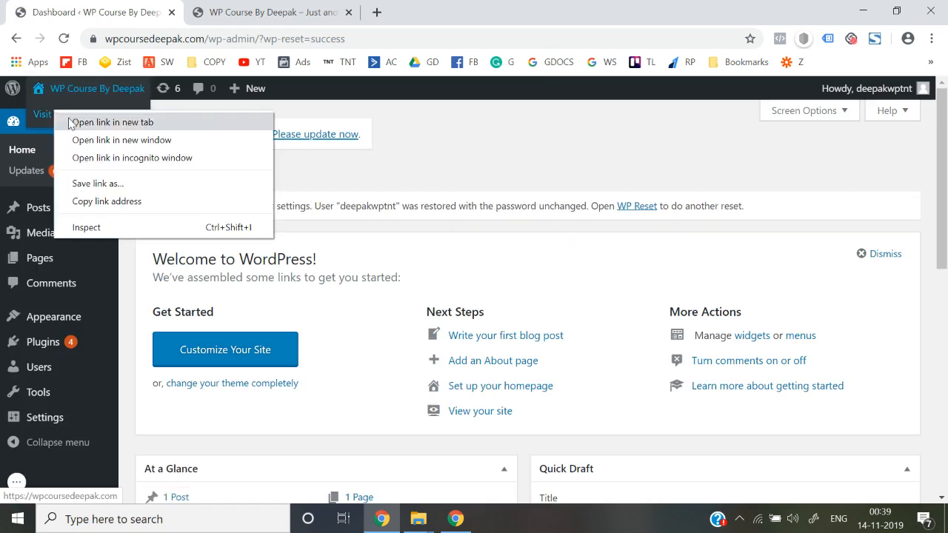
{"action": "left_click", "coordinate": [70, 123]}
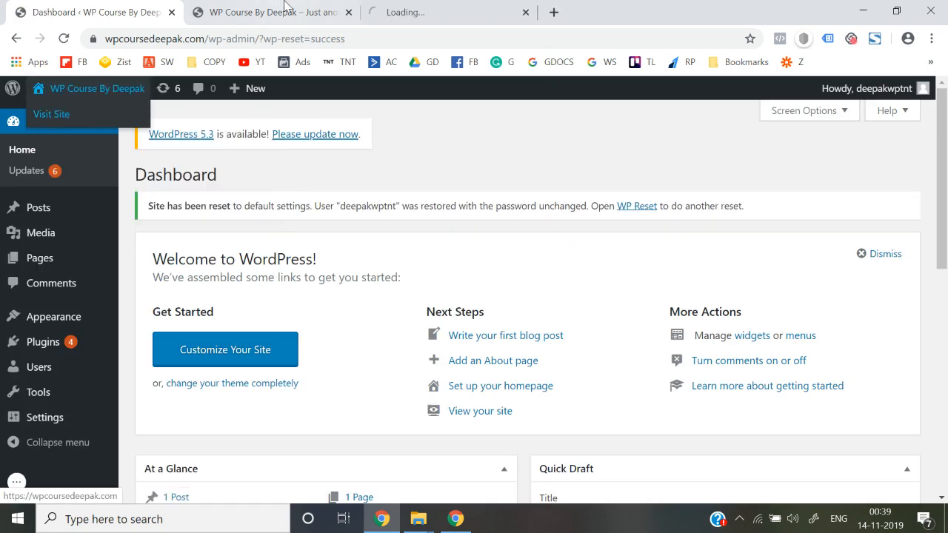
{"action": "left_click", "coordinate": [348, 12]}
{"action": "left_click", "coordinate": [338, 13]}
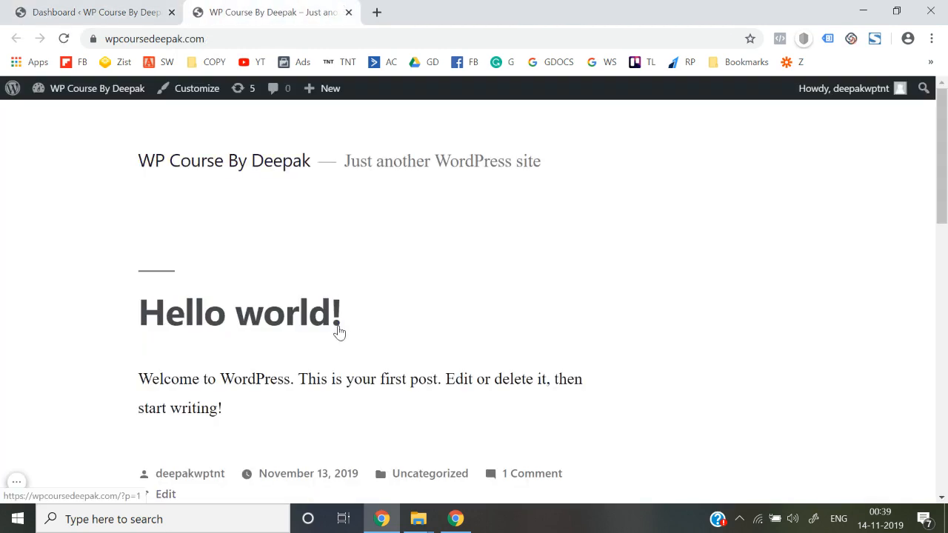
{"action": "scroll", "coordinate": [341, 332], "scroll_direction": "down", "scroll_amount": 15}
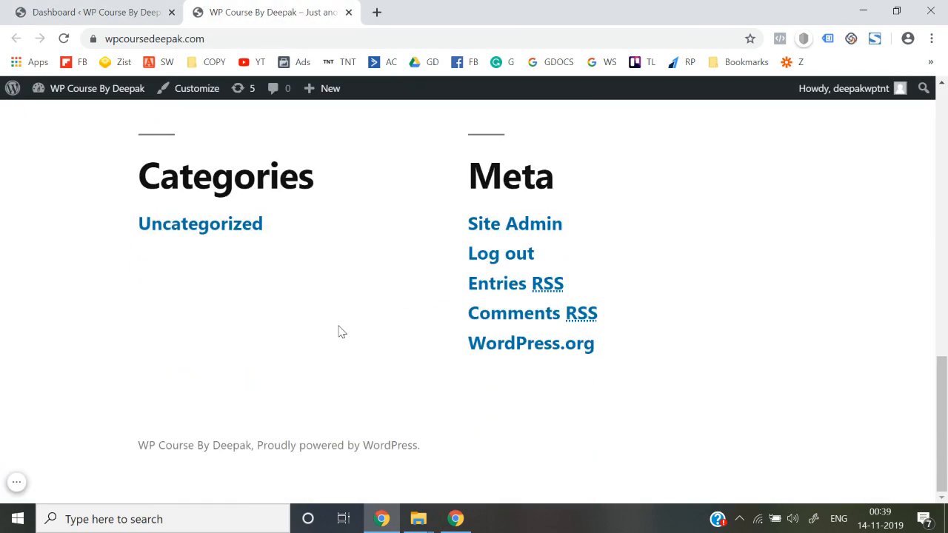
{"action": "scroll", "coordinate": [341, 332], "scroll_direction": "up", "scroll_amount": 15}
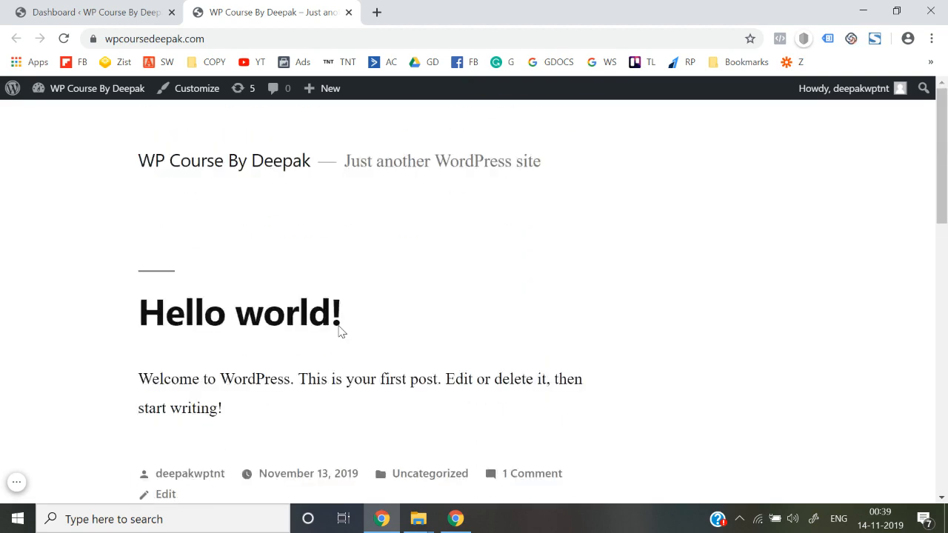
{"action": "scroll", "coordinate": [339, 331], "scroll_direction": "down", "scroll_amount": 15}
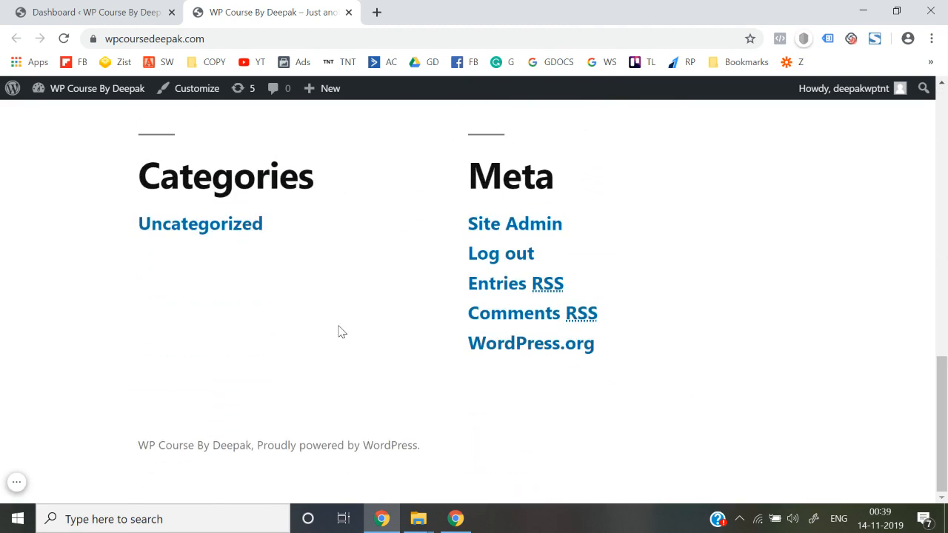
{"action": "left_click", "coordinate": [108, 7]}
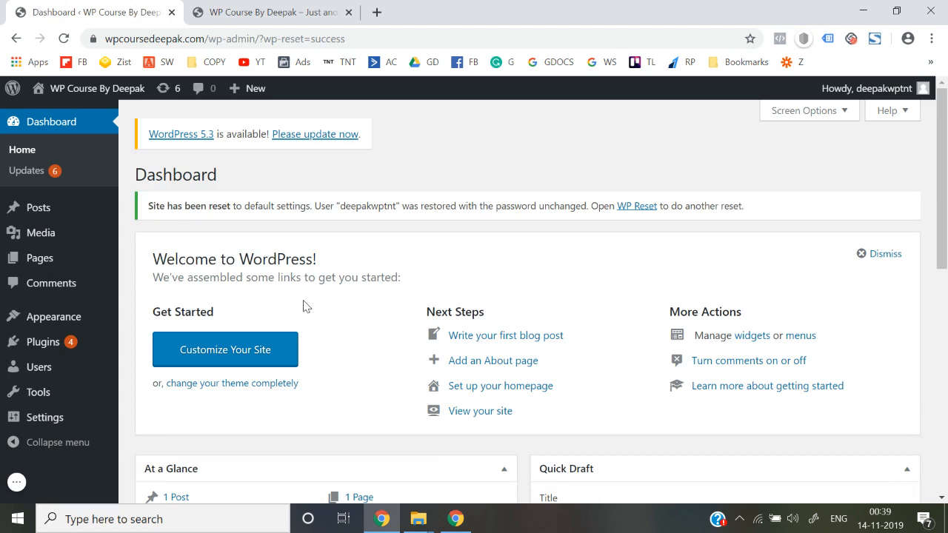
Open the Installed Plugins list and look through the plugins.
{"action": "mouse_move", "coordinate": [66, 343]}
{"action": "left_click", "coordinate": [152, 346]}
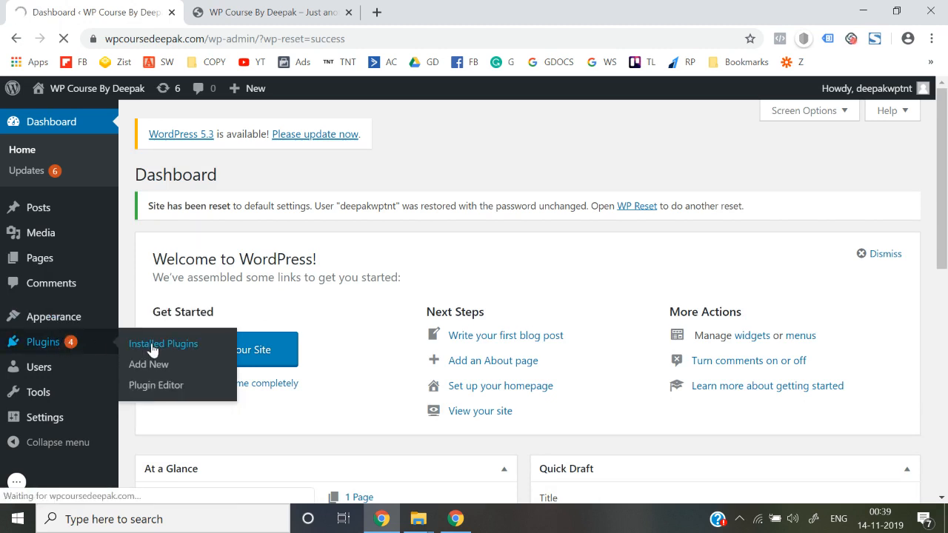
{"action": "scroll", "coordinate": [279, 289], "scroll_direction": "down", "scroll_amount": 2}
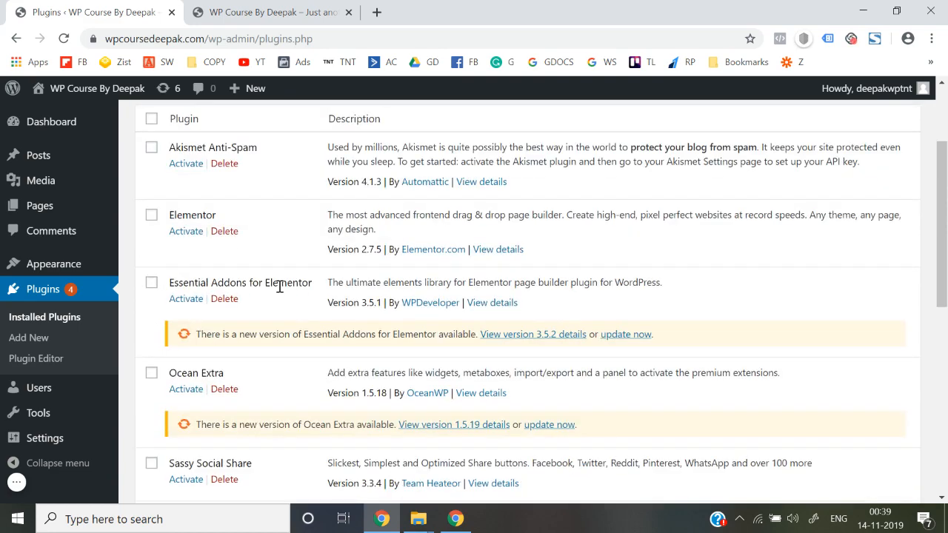
{"action": "scroll", "coordinate": [280, 292], "scroll_direction": "down", "scroll_amount": 2}
{"action": "scroll", "coordinate": [279, 291], "scroll_direction": "down", "scroll_amount": 4}
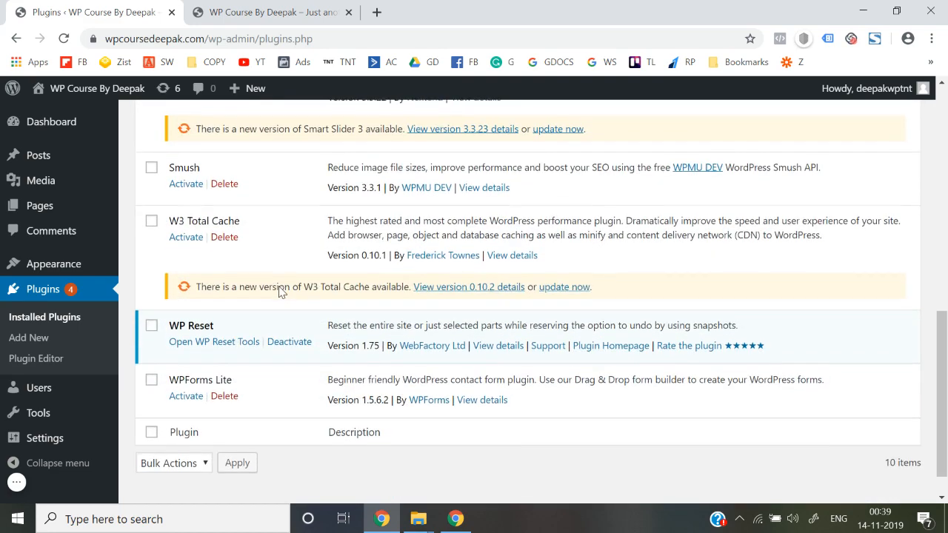
{"action": "scroll", "coordinate": [280, 291], "scroll_direction": "up", "scroll_amount": 2}
{"action": "scroll", "coordinate": [280, 289], "scroll_direction": "up", "scroll_amount": 3}
{"action": "scroll", "coordinate": [280, 291], "scroll_direction": "up", "scroll_amount": 3}
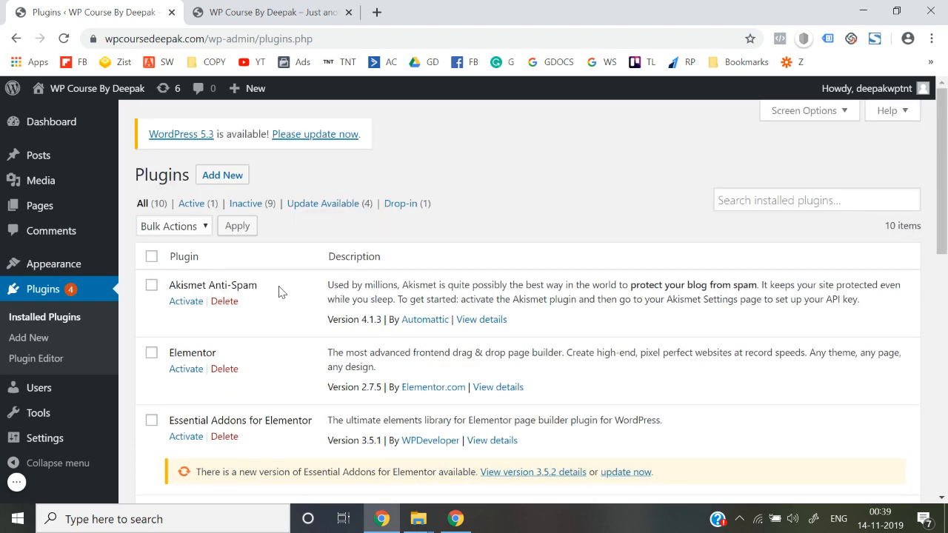
Select all plugins and bulk-activate them.
{"action": "left_click", "coordinate": [151, 257]}
{"action": "left_click", "coordinate": [176, 229]}
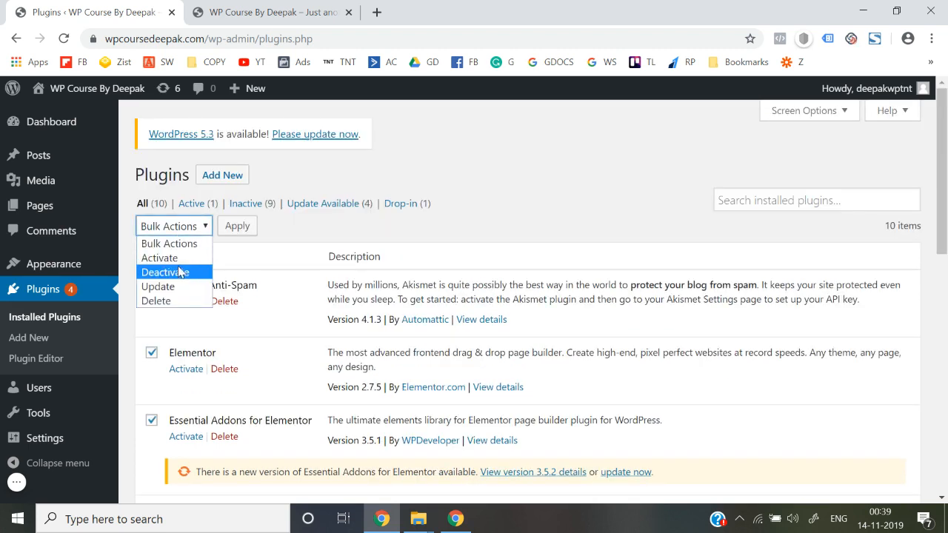
{"action": "left_click", "coordinate": [174, 258]}
{"action": "left_click", "coordinate": [236, 227]}
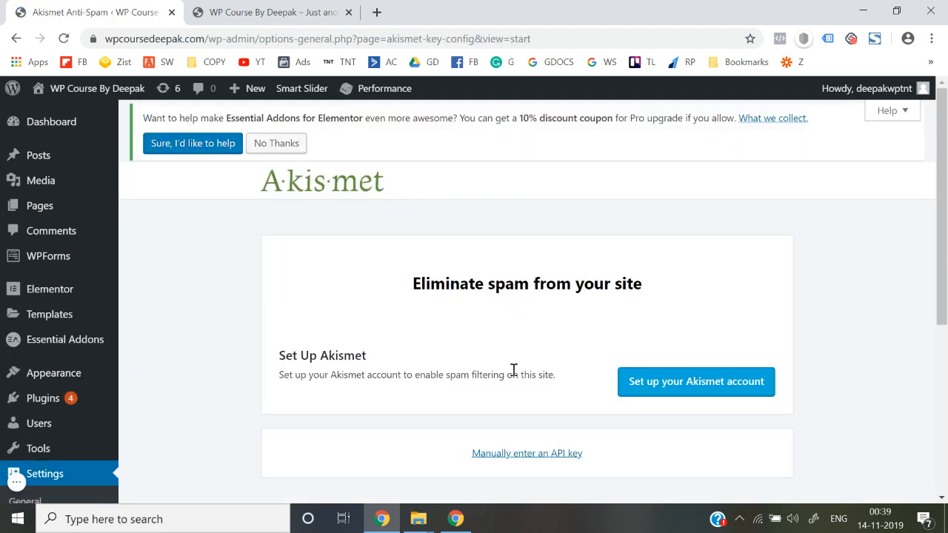
{"action": "scroll", "coordinate": [513, 369], "scroll_direction": "down", "scroll_amount": 2}
{"action": "scroll", "coordinate": [513, 370], "scroll_direction": "up", "scroll_amount": 2}
{"action": "scroll", "coordinate": [513, 370], "scroll_direction": "down", "scroll_amount": 2}
{"action": "scroll", "coordinate": [512, 374], "scroll_direction": "up", "scroll_amount": 2}
Decline the opt-in offer and recheck the Installed Plugins list.
{"action": "left_click", "coordinate": [280, 146]}
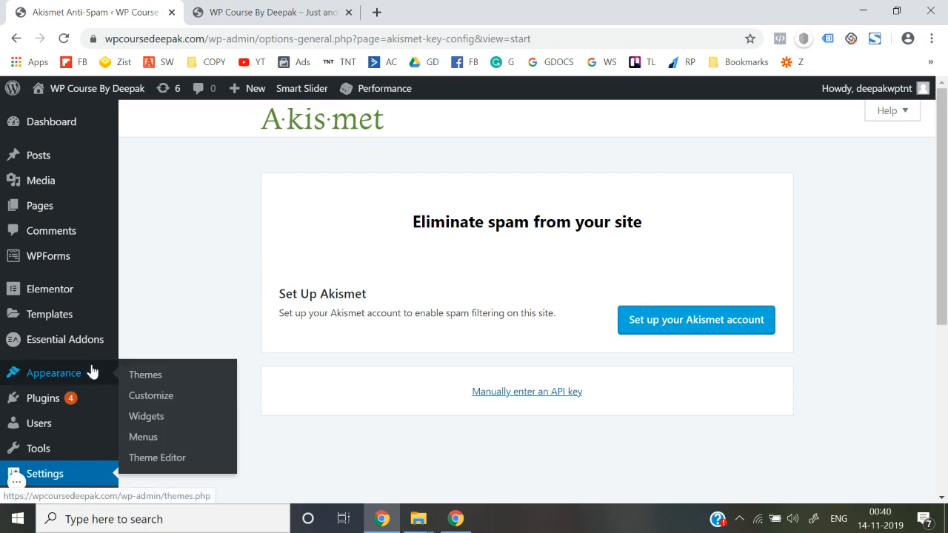
{"action": "mouse_move", "coordinate": [85, 406]}
{"action": "left_click", "coordinate": [167, 404]}
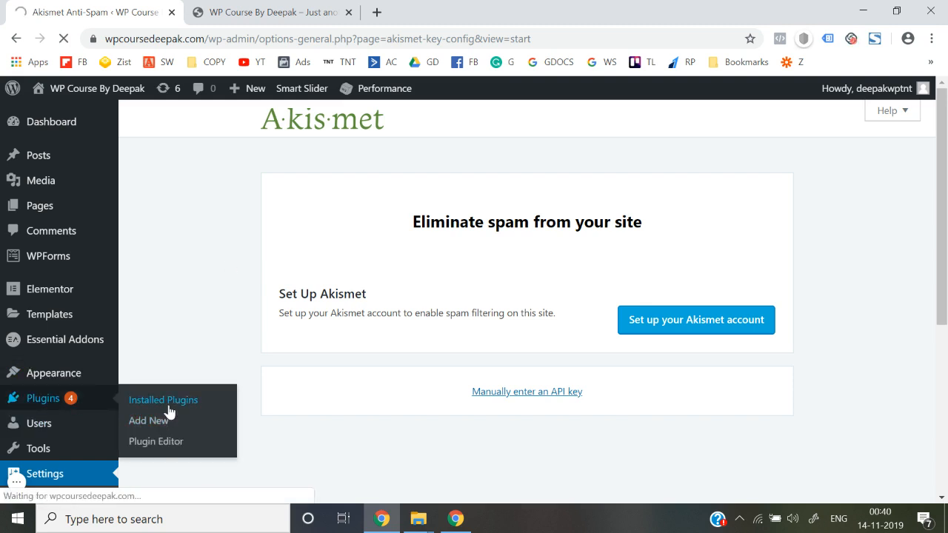
{"action": "scroll", "coordinate": [169, 412], "scroll_direction": "down", "scroll_amount": 7}
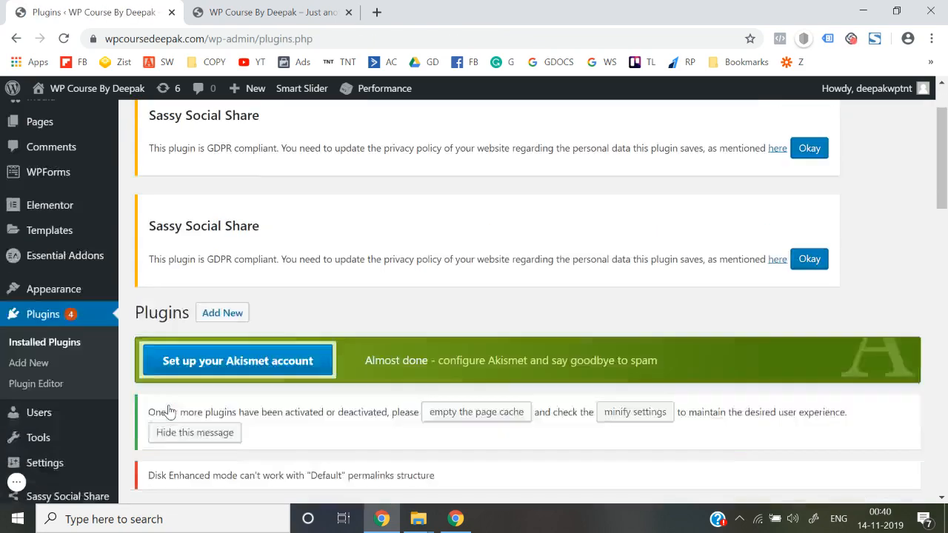
{"action": "scroll", "coordinate": [169, 412], "scroll_direction": "down", "scroll_amount": 9}
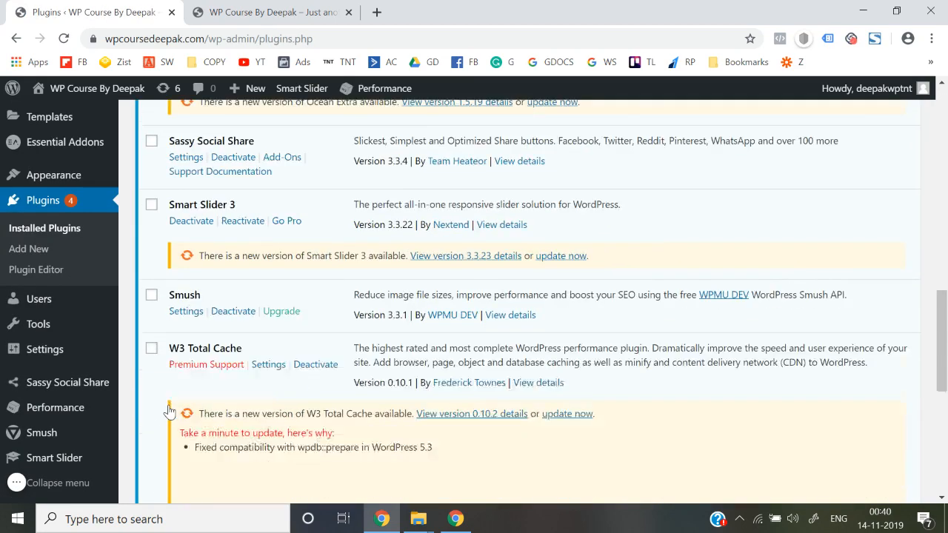
{"action": "scroll", "coordinate": [169, 411], "scroll_direction": "down", "scroll_amount": 3}
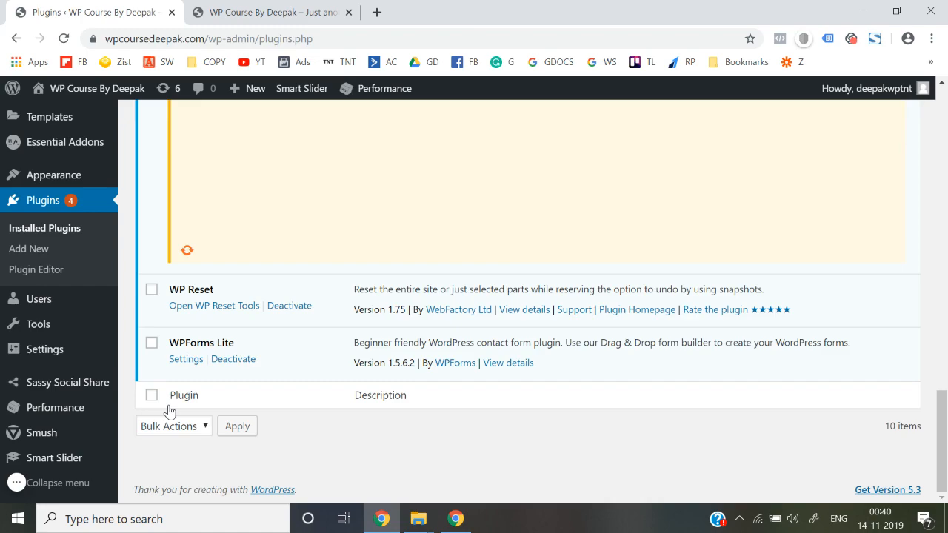
{"action": "scroll", "coordinate": [169, 411], "scroll_direction": "up", "scroll_amount": 12}
{"action": "scroll", "coordinate": [169, 411], "scroll_direction": "up", "scroll_amount": 5}
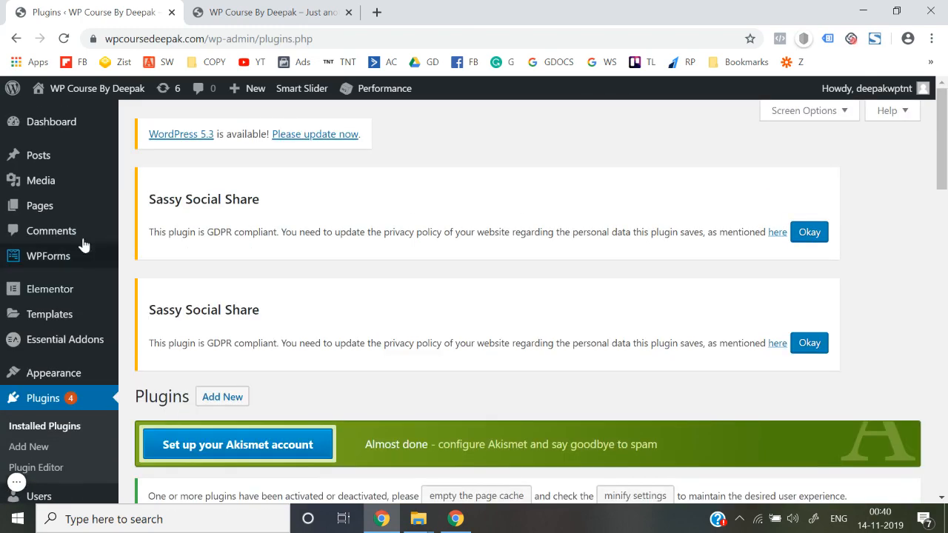
{"action": "mouse_move", "coordinate": [67, 289]}
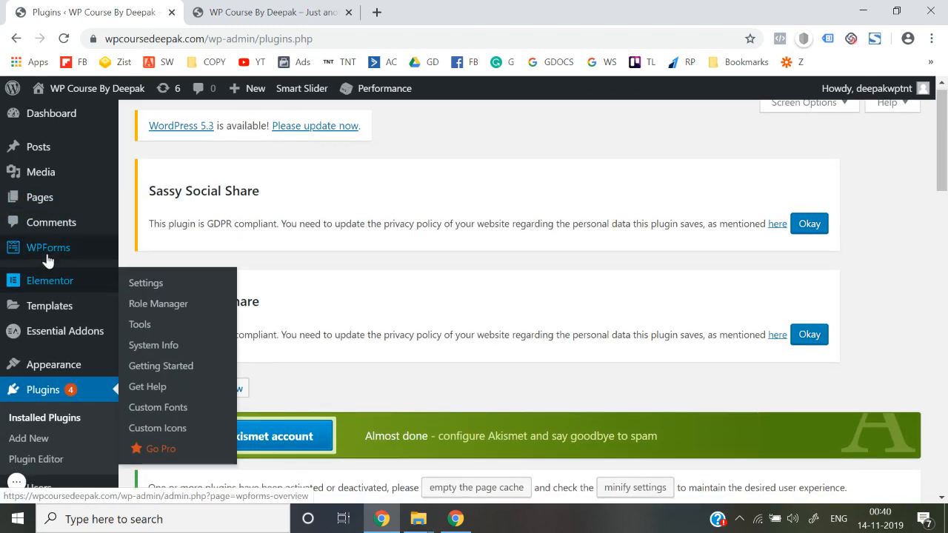
Update and activate the OceanWP theme, skipping its tracking opt-in.
{"action": "mouse_move", "coordinate": [62, 366]}
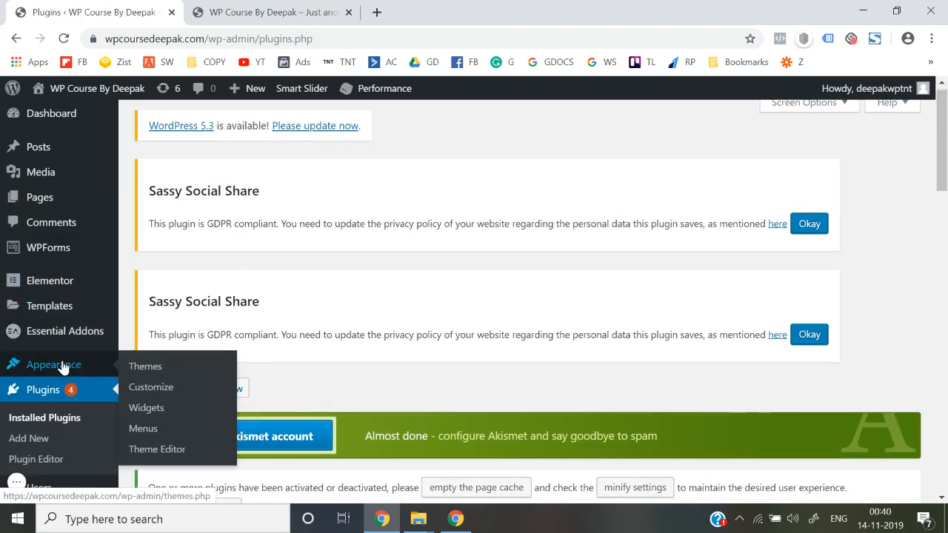
{"action": "left_click", "coordinate": [158, 375]}
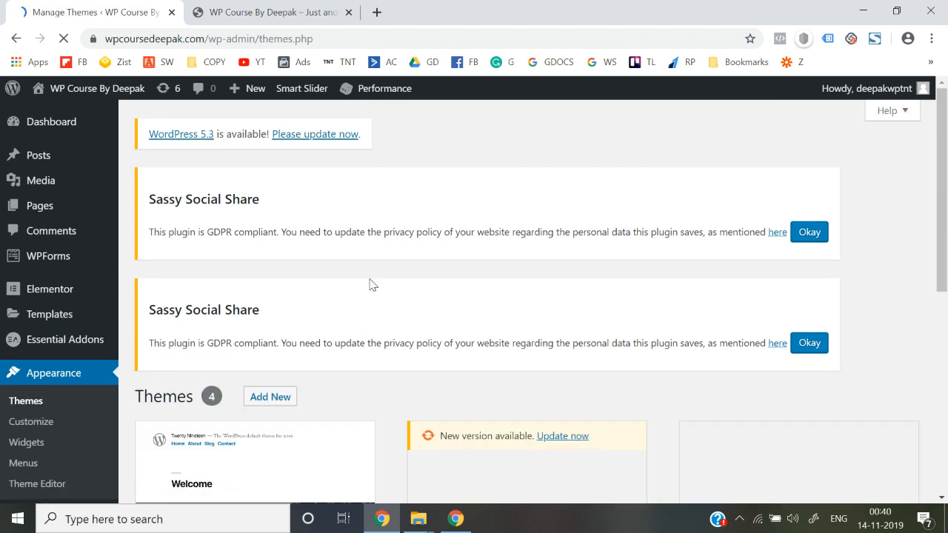
{"action": "scroll", "coordinate": [366, 282], "scroll_direction": "down", "scroll_amount": 3}
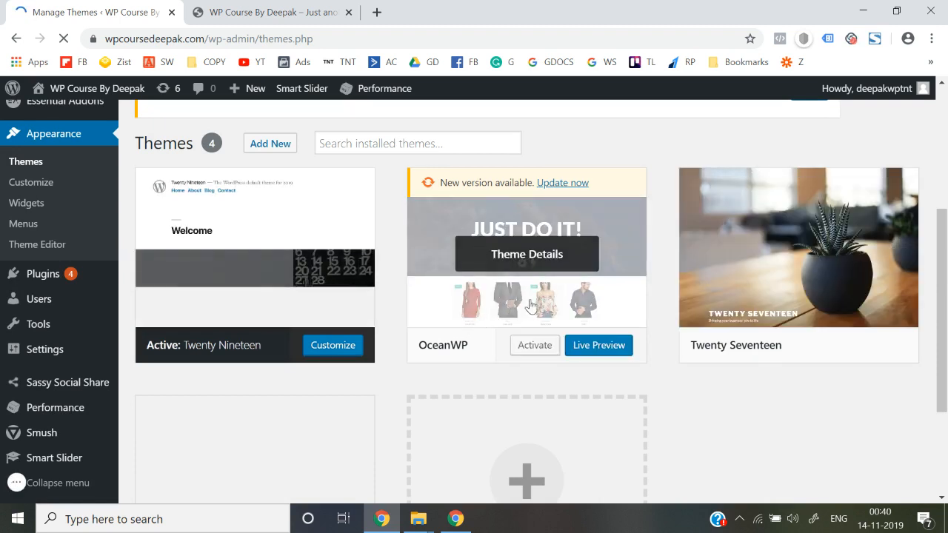
{"action": "left_click", "coordinate": [563, 183]}
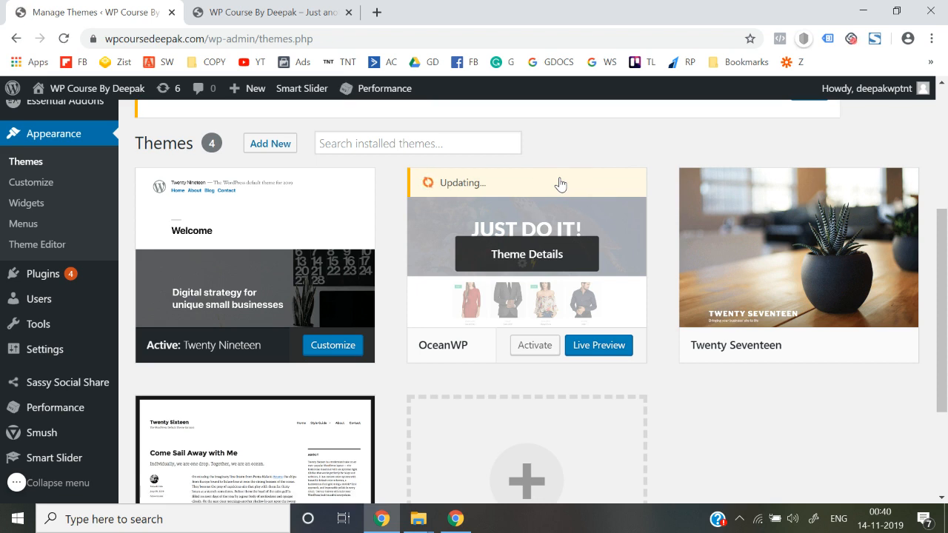
{"action": "left_click", "coordinate": [535, 351]}
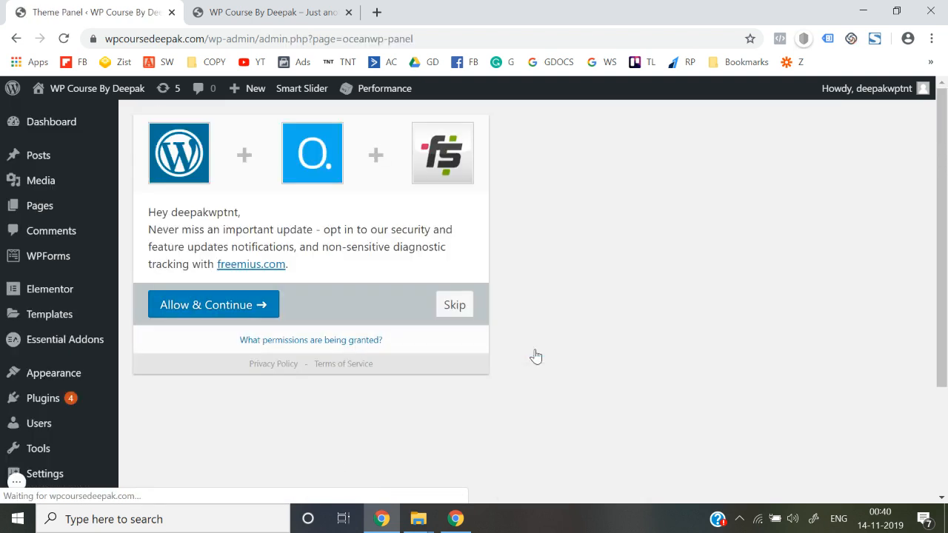
{"action": "left_click", "coordinate": [455, 304]}
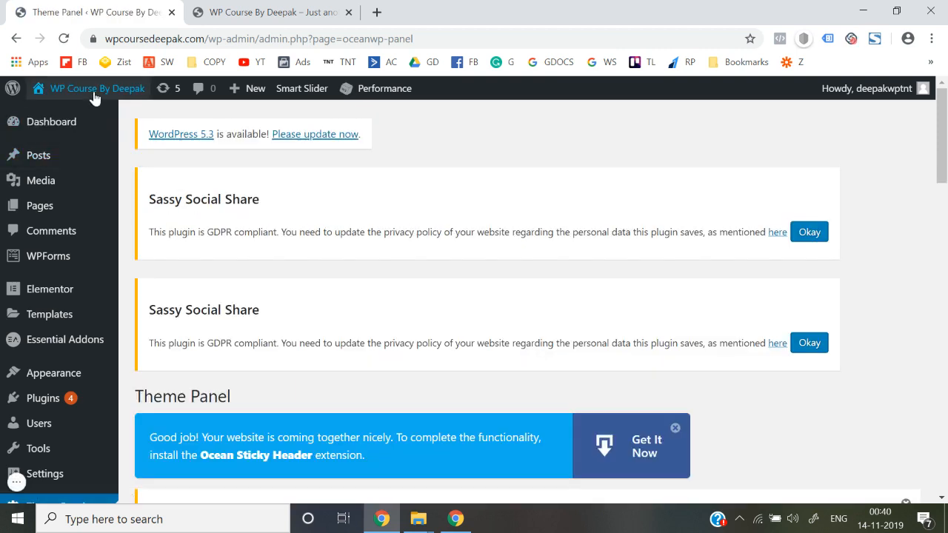
Open the live site in a new tab, closing the older site tab.
{"action": "mouse_move", "coordinate": [94, 98]}
{"action": "right_click", "coordinate": [53, 117]}
{"action": "left_click", "coordinate": [95, 125]}
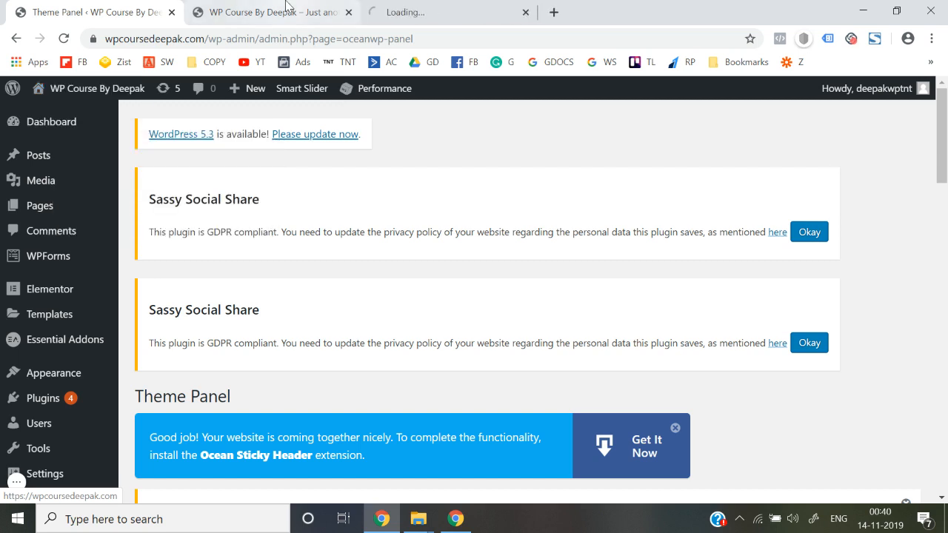
{"action": "left_click", "coordinate": [349, 12]}
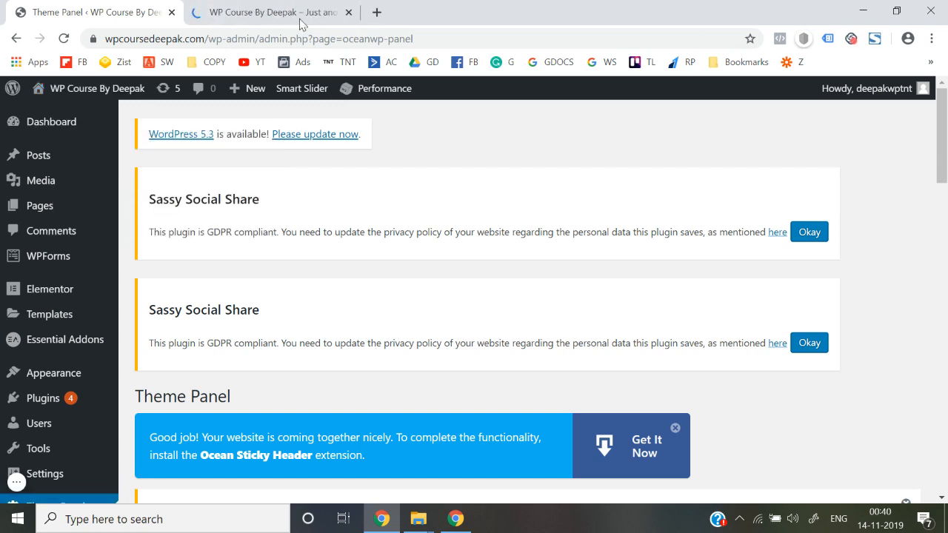
{"action": "left_click", "coordinate": [296, 6]}
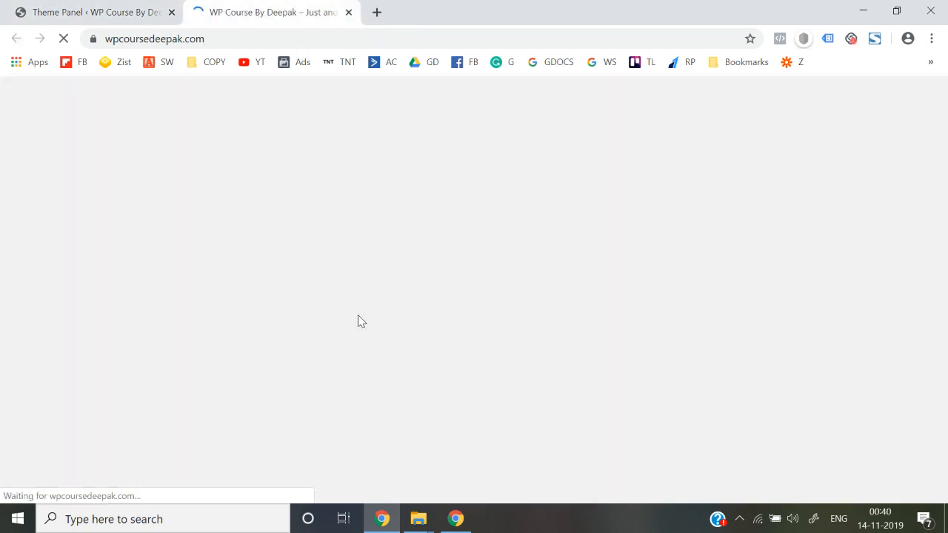
Scroll the OceanWP-styled front page, then return to the Theme Panel admin tab.
{"action": "scroll", "coordinate": [361, 321], "scroll_direction": "up", "scroll_amount": 6}
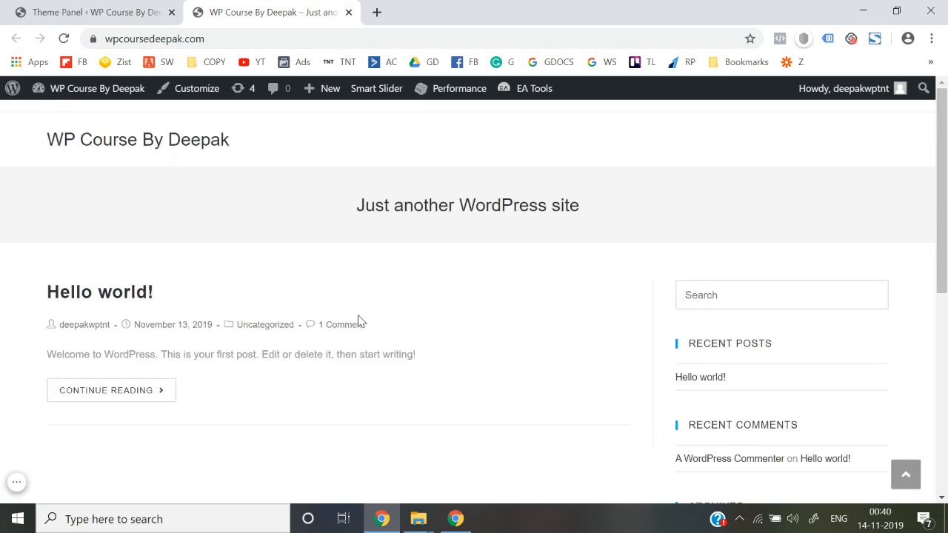
{"action": "scroll", "coordinate": [361, 322], "scroll_direction": "down", "scroll_amount": 6}
{"action": "scroll", "coordinate": [360, 322], "scroll_direction": "up", "scroll_amount": 6}
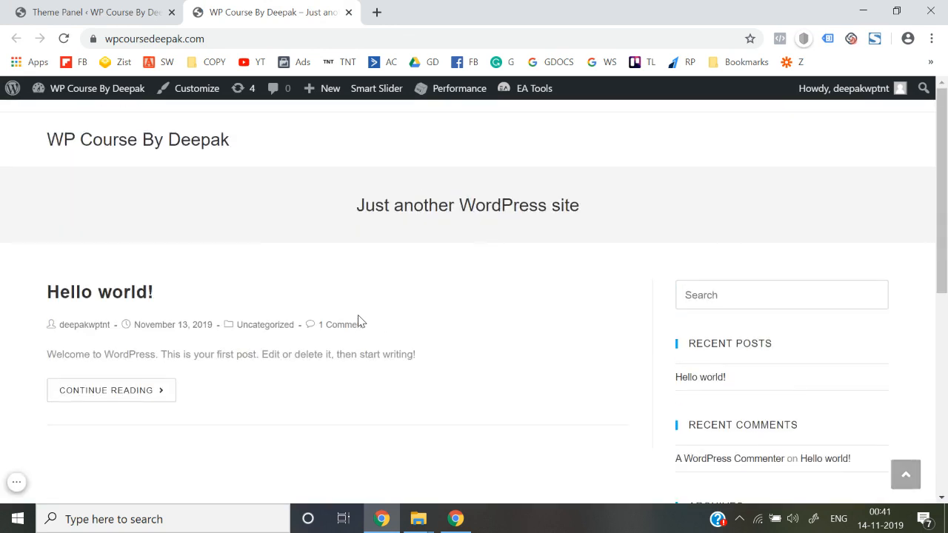
{"action": "key", "text": "ctrl+1"}
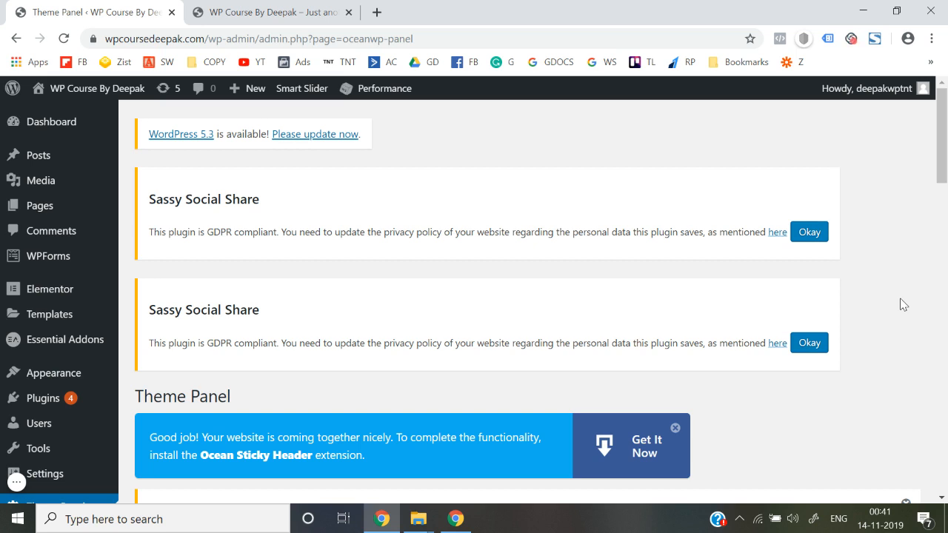
Search the plugin directory for 'woocommerce' and install WooCommerce by Automattic.
{"action": "mouse_move", "coordinate": [63, 412]}
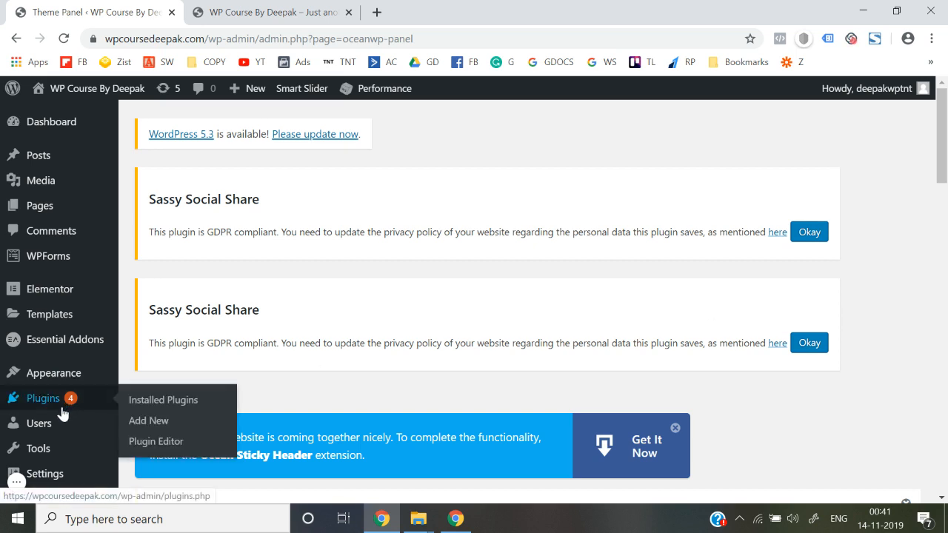
{"action": "left_click", "coordinate": [156, 421]}
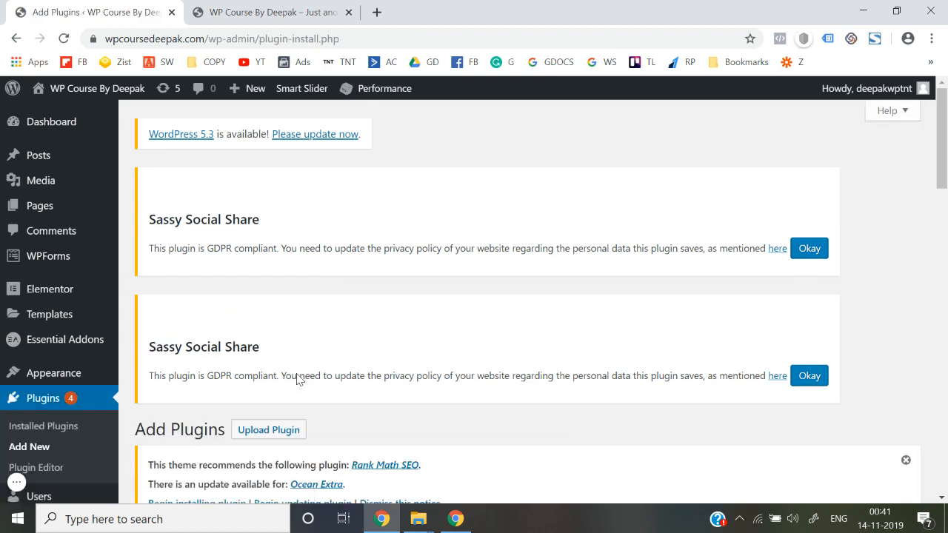
{"action": "scroll", "coordinate": [297, 379], "scroll_direction": "down", "scroll_amount": 5}
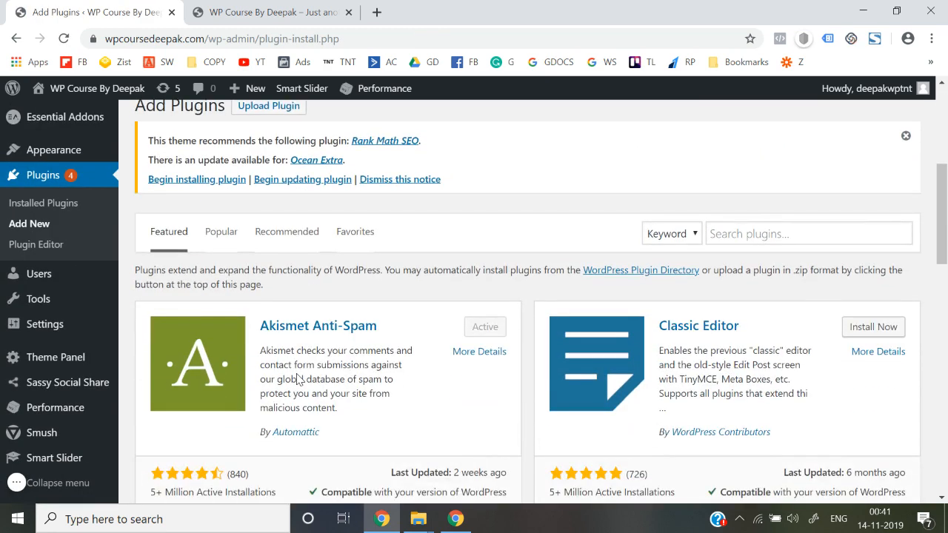
{"action": "left_click", "coordinate": [743, 234]}
{"action": "type", "text": "woocom"}
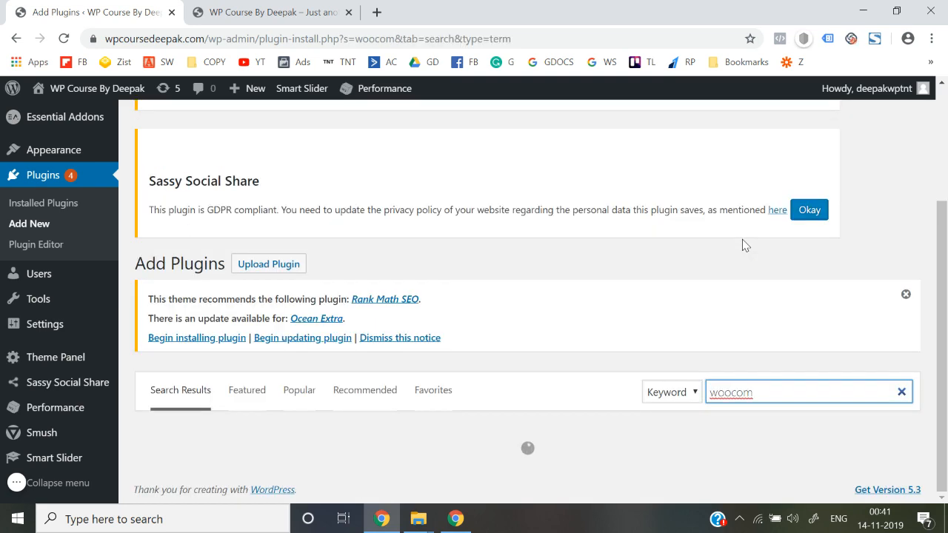
{"action": "type", "text": "merce"}
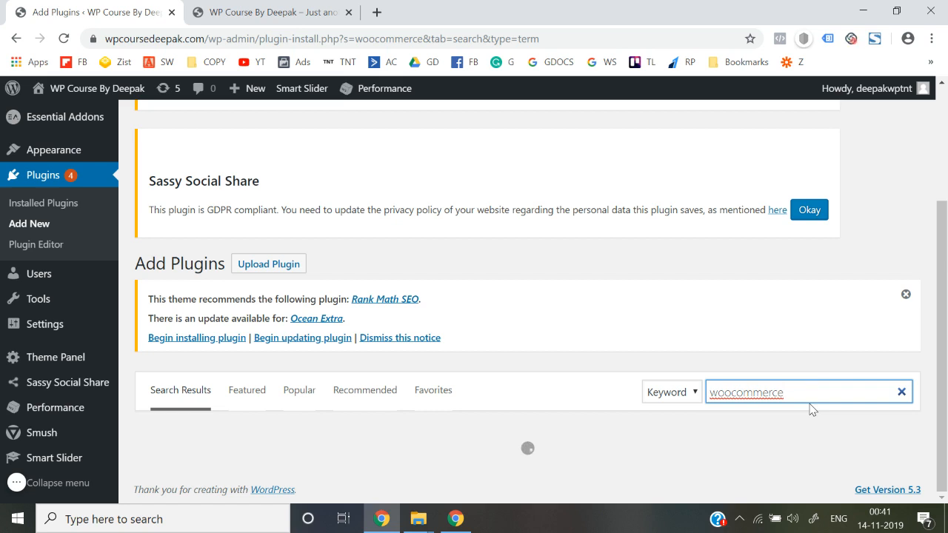
{"action": "scroll", "coordinate": [739, 277], "scroll_direction": "down", "scroll_amount": 3}
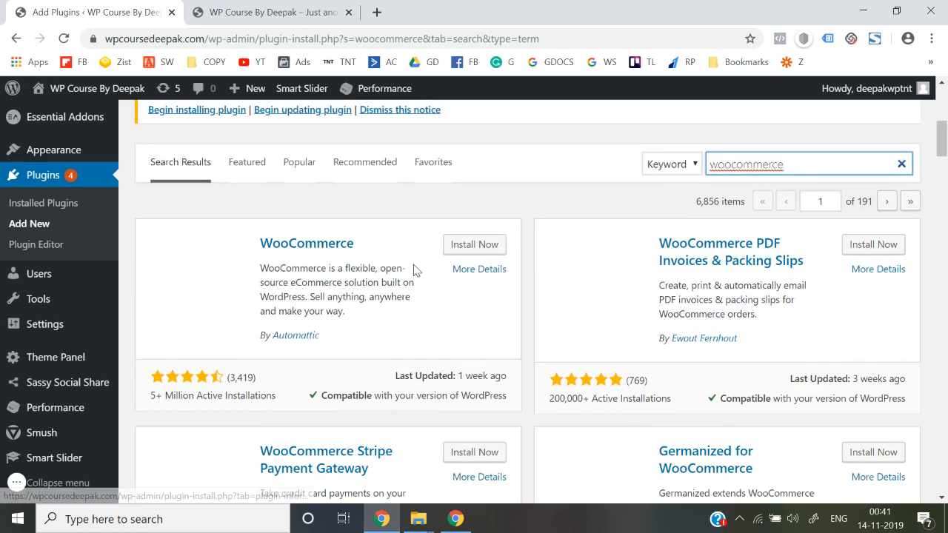
{"action": "scroll", "coordinate": [400, 331], "scroll_direction": "down", "scroll_amount": 1}
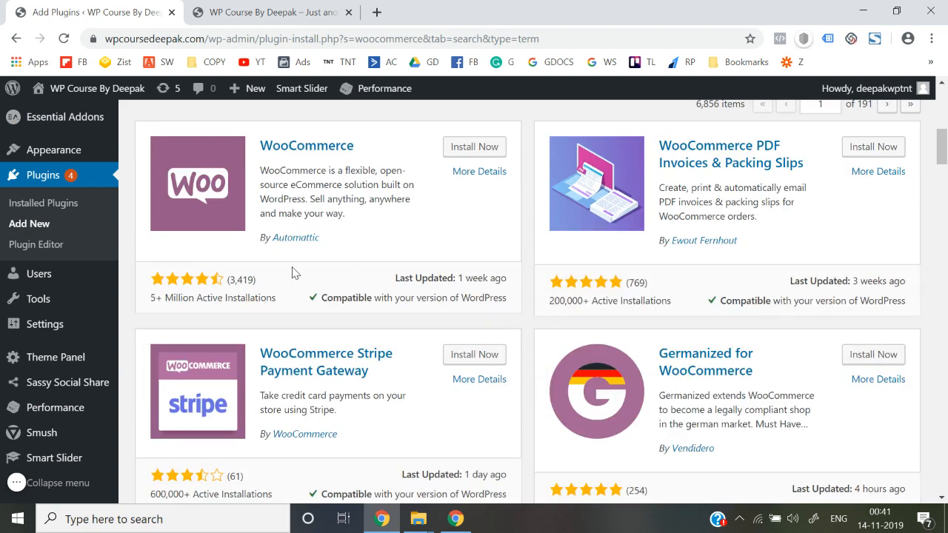
{"action": "scroll", "coordinate": [191, 317], "scroll_direction": "down", "scroll_amount": 2}
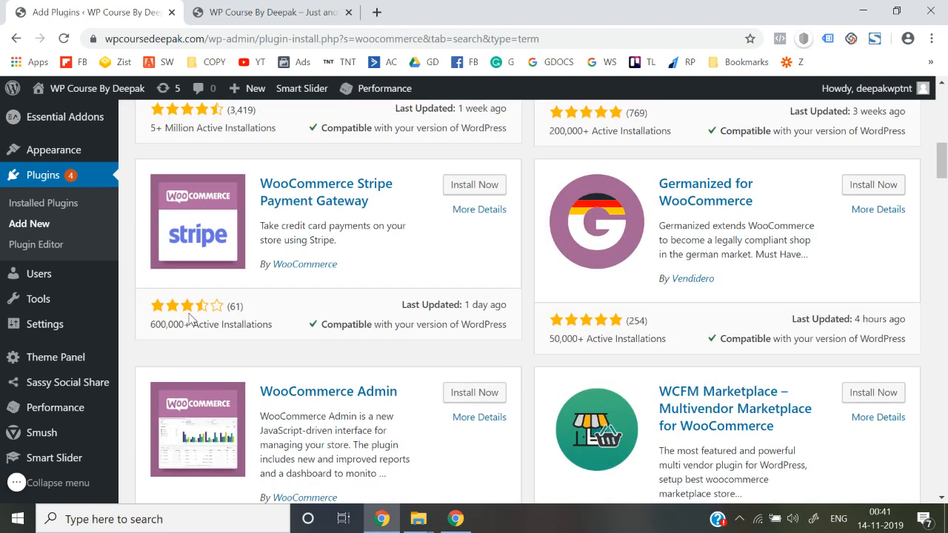
{"action": "scroll", "coordinate": [190, 318], "scroll_direction": "up", "scroll_amount": 3}
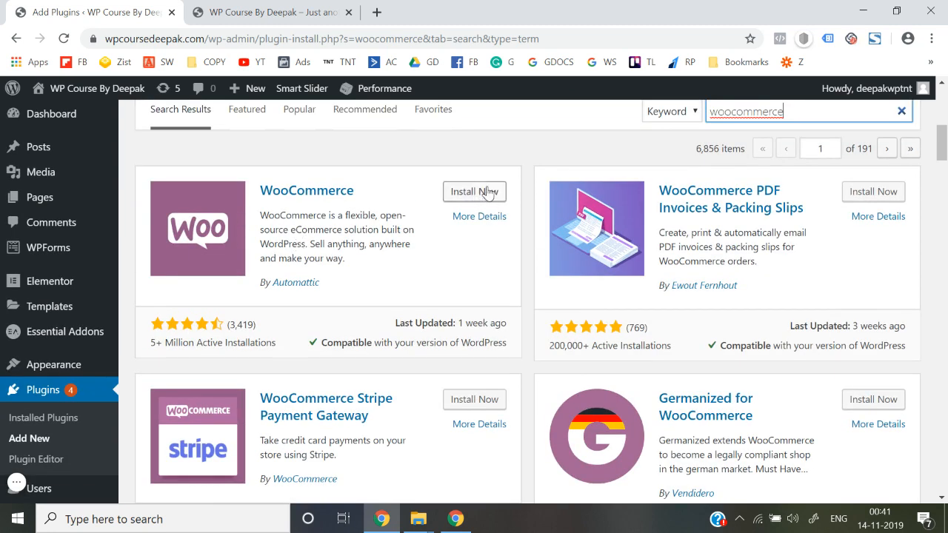
{"action": "left_click", "coordinate": [488, 192]}
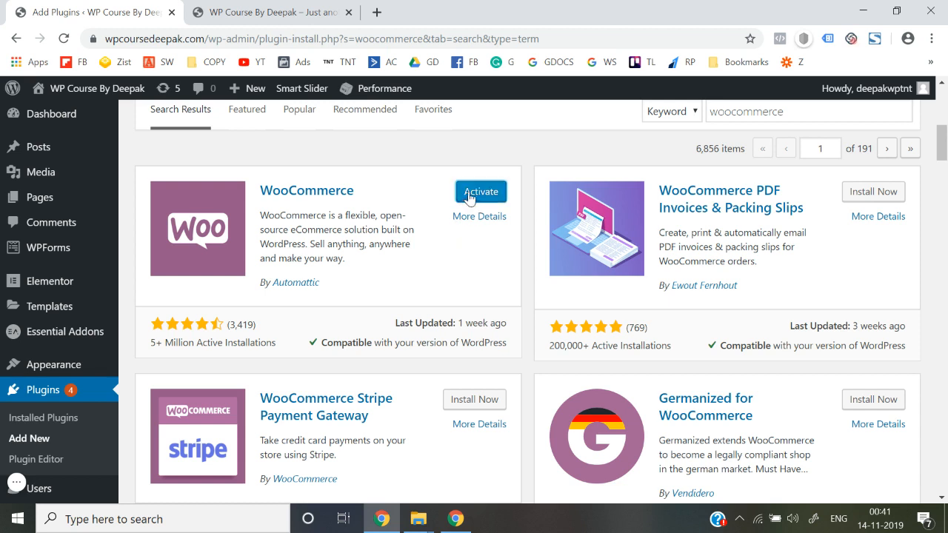
Activate the newly installed WooCommerce plugin to launch its Setup Wizard.
{"action": "left_click", "coordinate": [470, 194]}
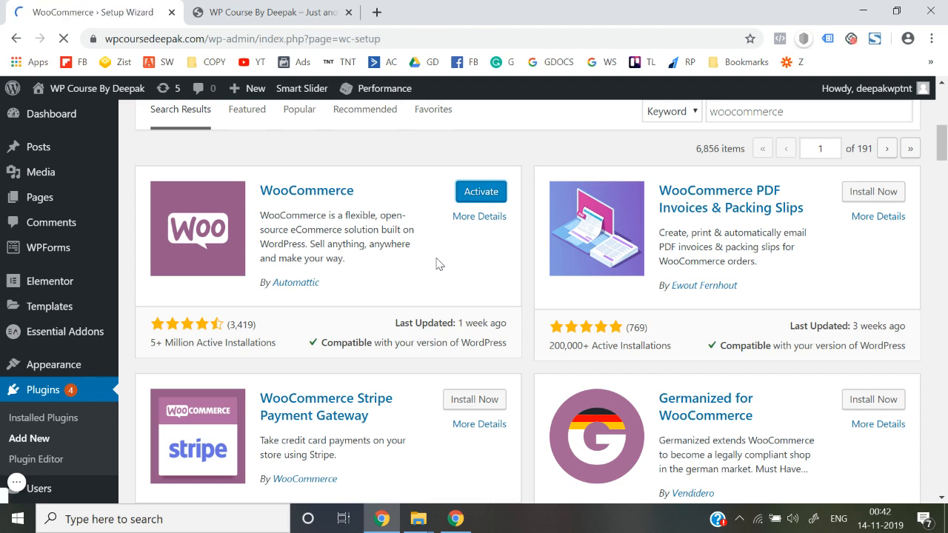
{"action": "scroll", "coordinate": [437, 264], "scroll_direction": "down", "scroll_amount": 2}
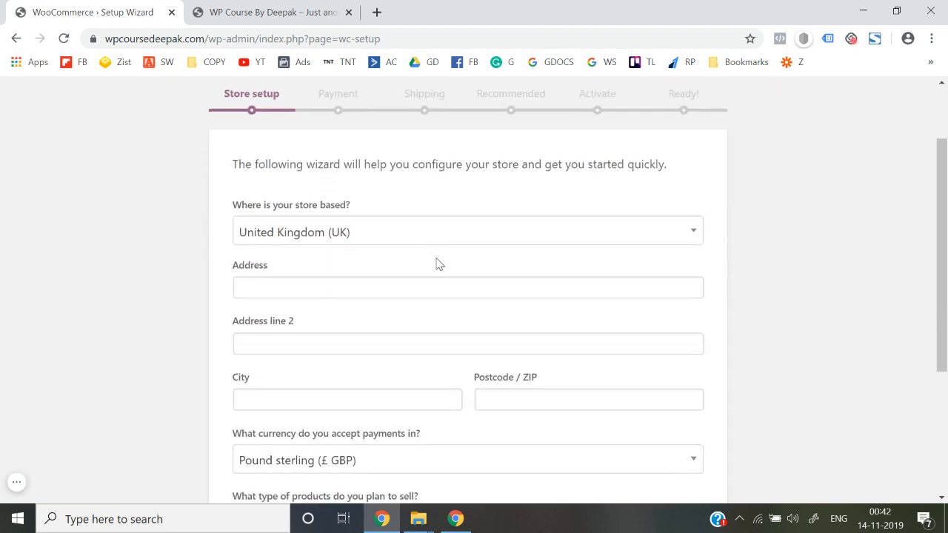
{"action": "left_click", "coordinate": [357, 232]}
{"action": "type", "text": "india"}
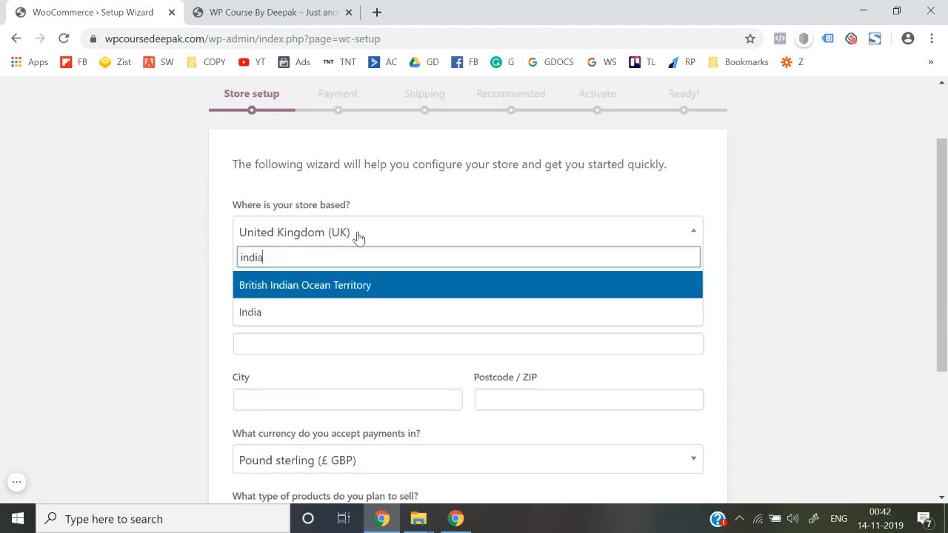
{"action": "left_click", "coordinate": [294, 315]}
{"action": "scroll", "coordinate": [177, 314], "scroll_direction": "down", "scroll_amount": 1}
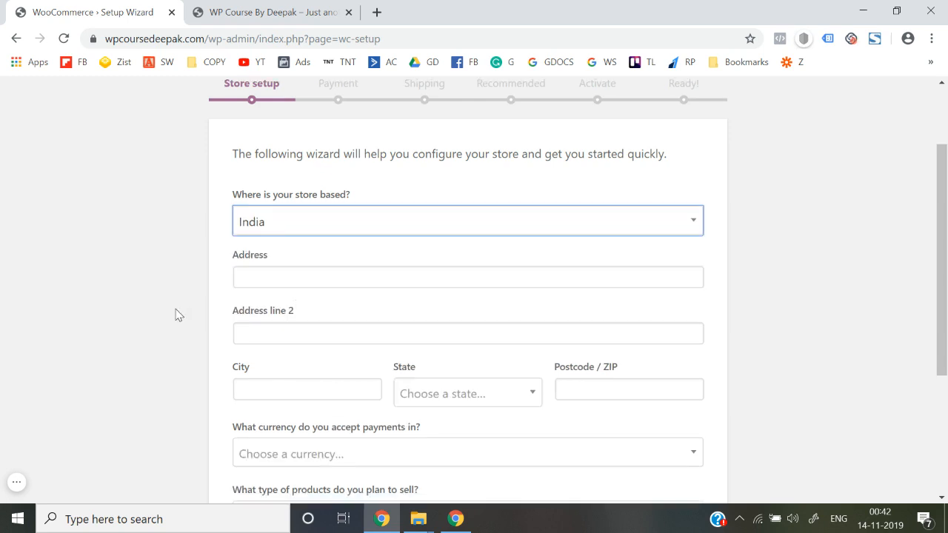
{"action": "left_click", "coordinate": [266, 230]}
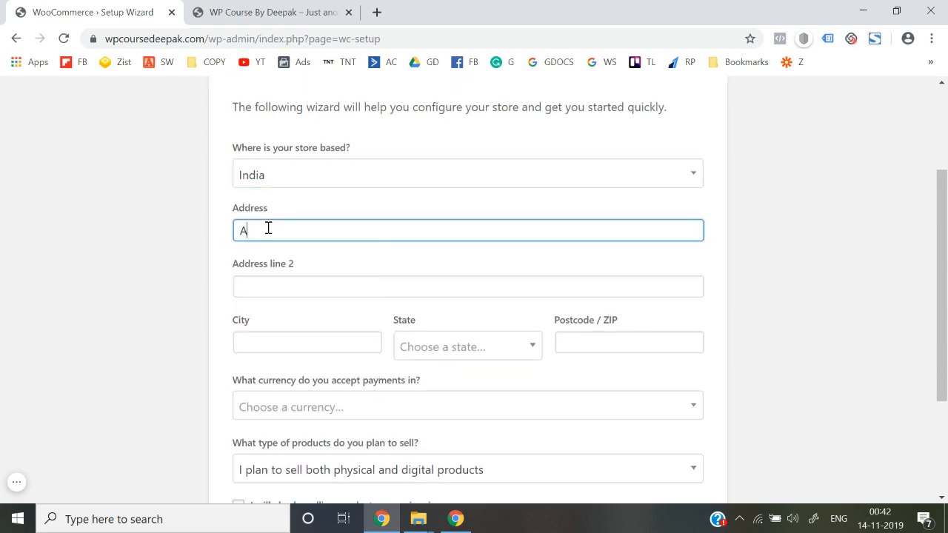
{"action": "left_click", "coordinate": [261, 294]}
{"action": "type", "text": "Delhi"}
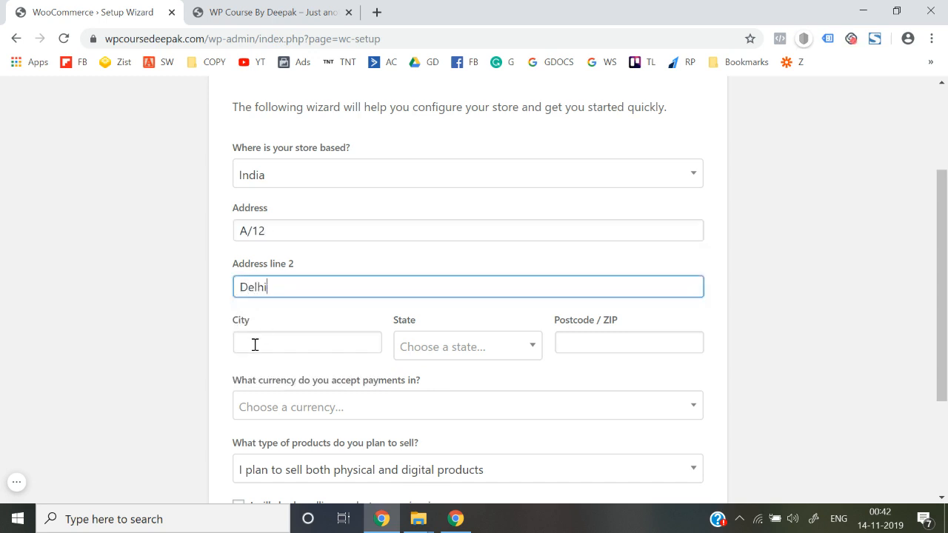
Enter city Delhi, state Delhi and postcode 110018.
{"action": "left_click", "coordinate": [255, 345]}
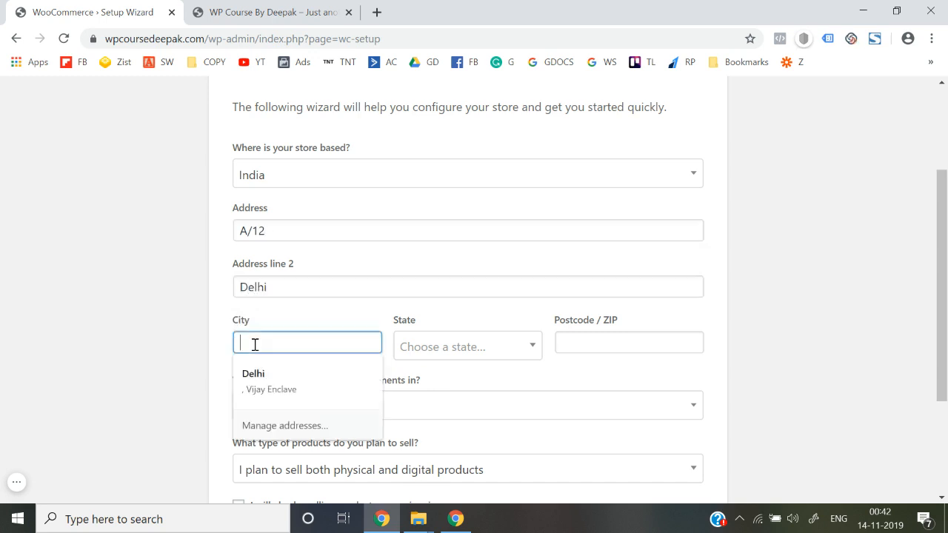
{"action": "type", "text": "Delhi"}
{"action": "key", "text": "Tab"}
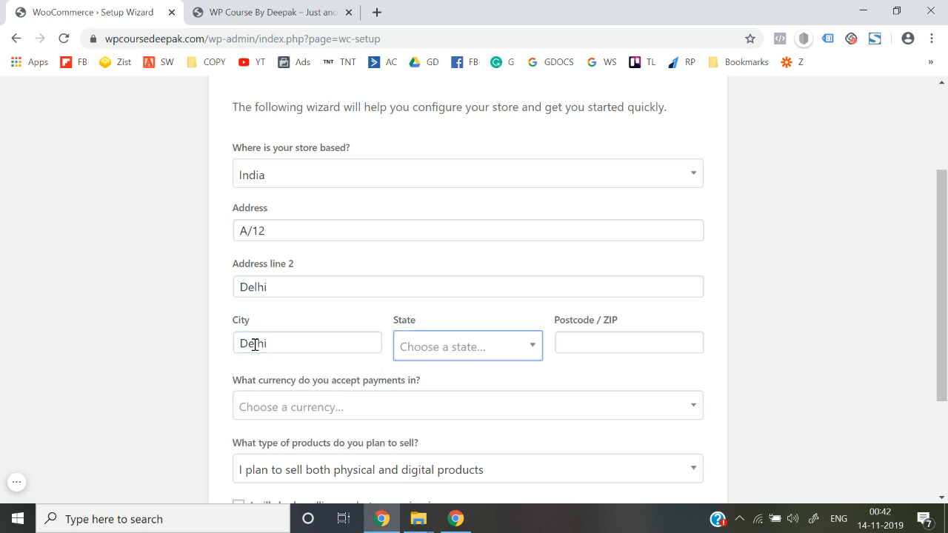
{"action": "left_click", "coordinate": [425, 347]}
{"action": "type", "text": "del"}
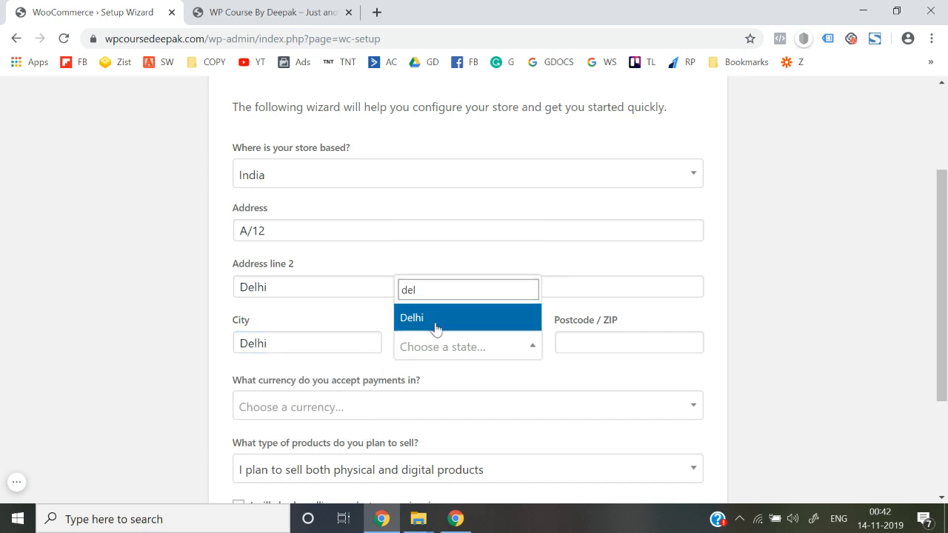
{"action": "left_click", "coordinate": [437, 329]}
{"action": "left_click", "coordinate": [569, 335]}
{"action": "type", "text": "11"}
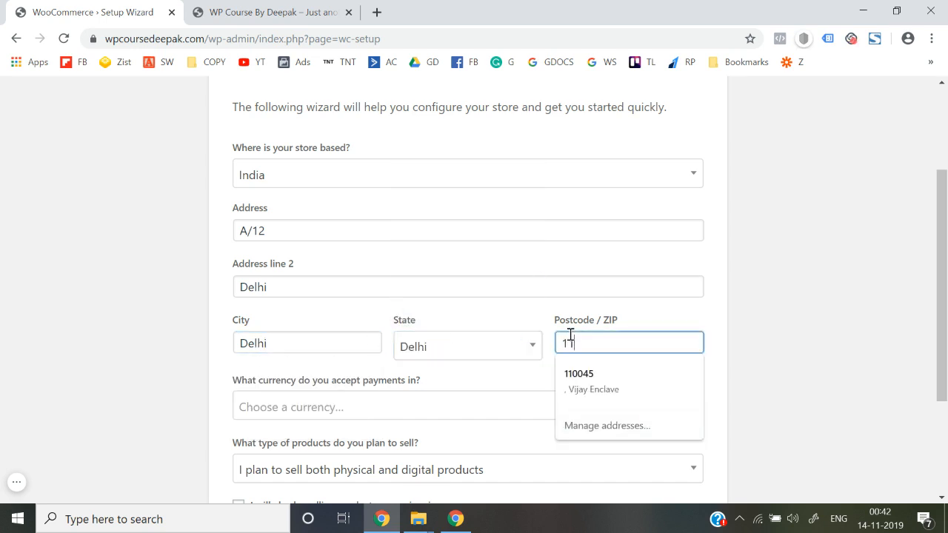
{"action": "type", "text": "0018"}
Choose Indian rupee (₹ INR) and physical products, submit, and continue without usage tracking.
{"action": "scroll", "coordinate": [485, 309], "scroll_direction": "down", "scroll_amount": 1}
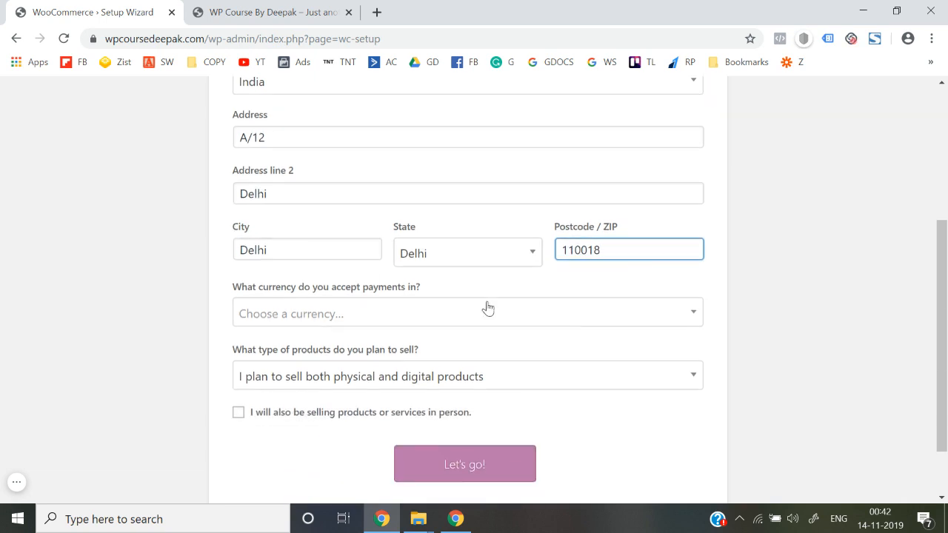
{"action": "left_click", "coordinate": [396, 317]}
{"action": "type", "text": "india"}
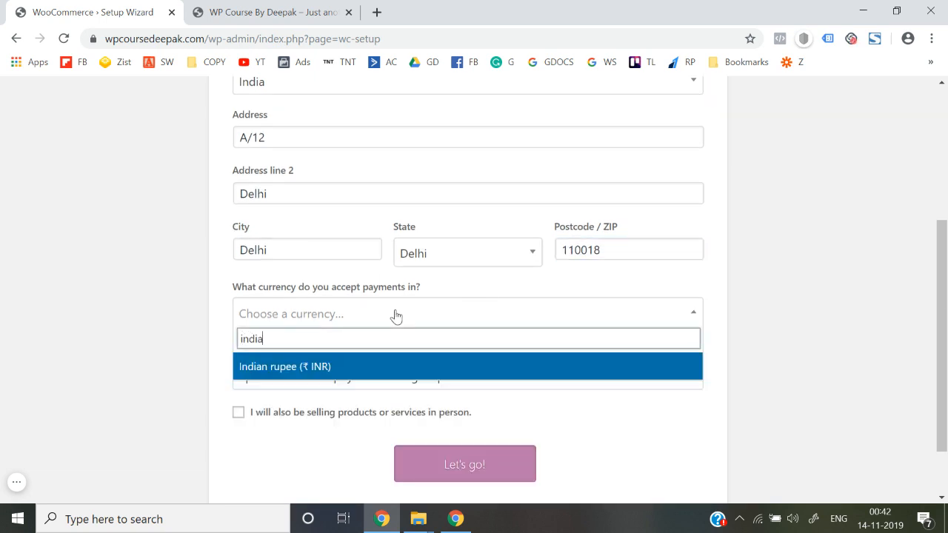
{"action": "left_click", "coordinate": [369, 368]}
{"action": "scroll", "coordinate": [289, 364], "scroll_direction": "down", "scroll_amount": 1}
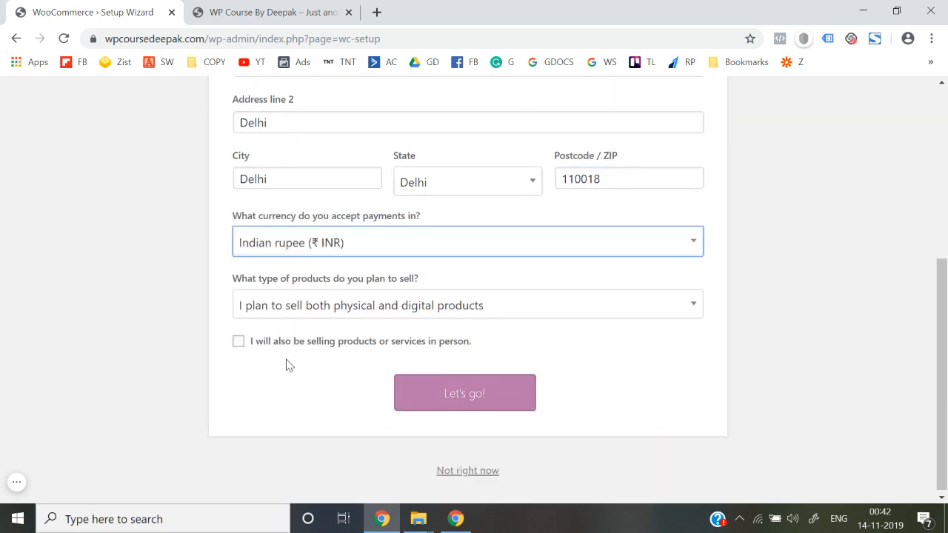
{"action": "left_click", "coordinate": [378, 314]}
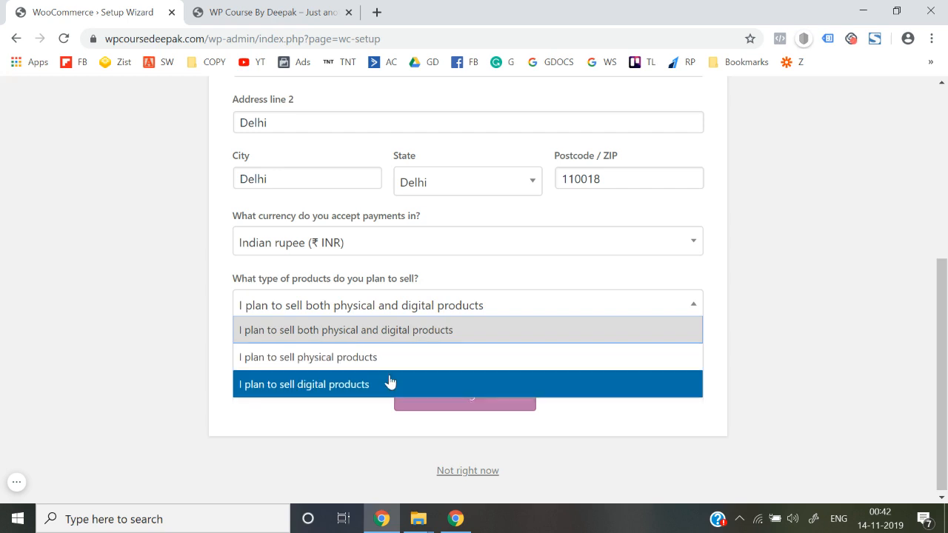
{"action": "left_click", "coordinate": [309, 366]}
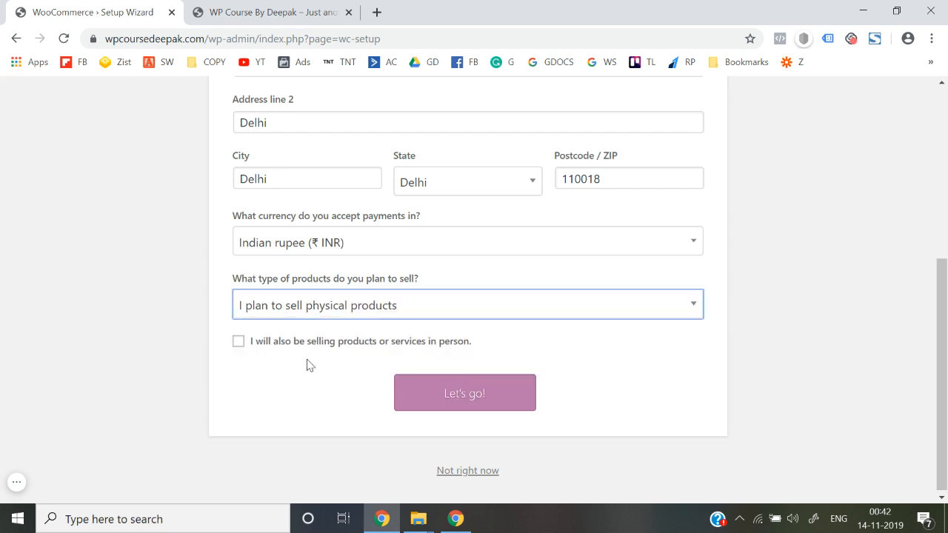
{"action": "left_click", "coordinate": [446, 405]}
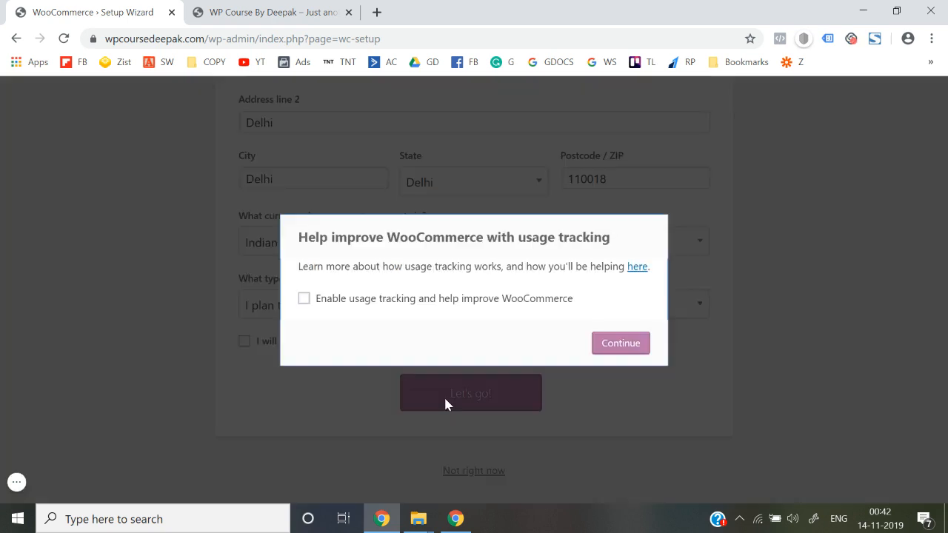
{"action": "left_click", "coordinate": [619, 345]}
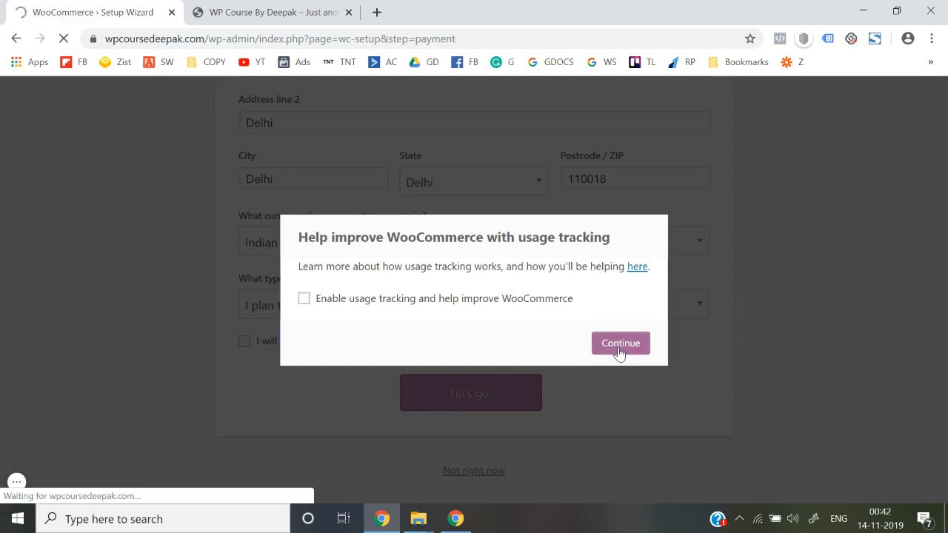
Switch off PayPal payments and continue to the Shipping step.
{"action": "scroll", "coordinate": [619, 354], "scroll_direction": "down", "scroll_amount": 1}
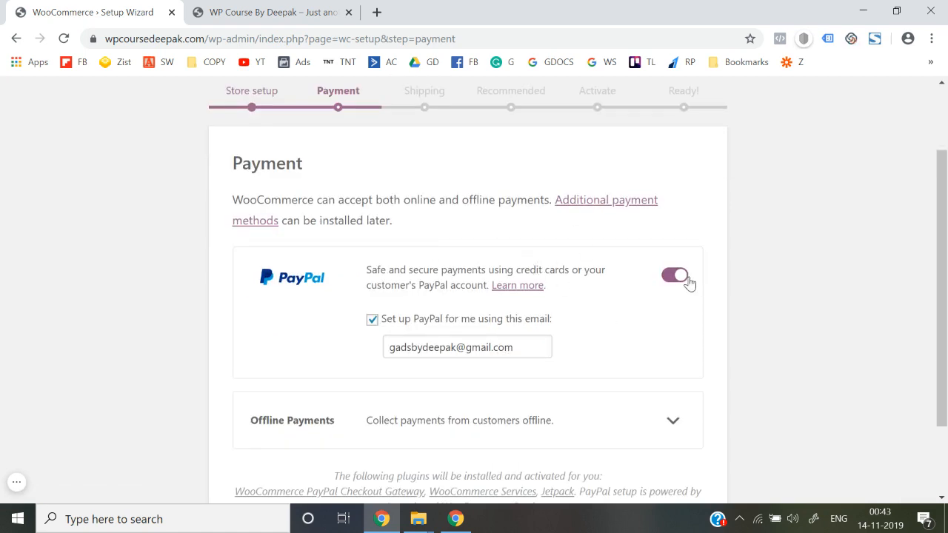
{"action": "left_click", "coordinate": [670, 277]}
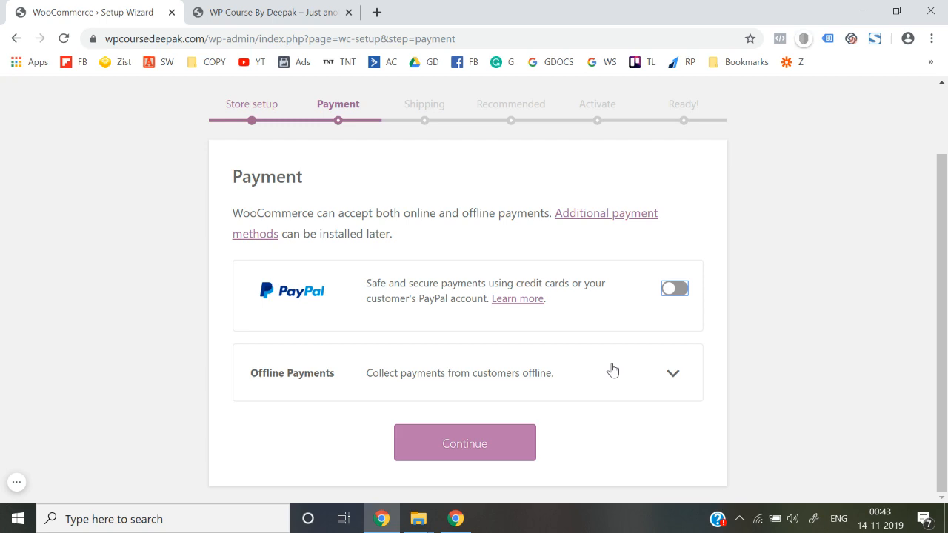
{"action": "left_click", "coordinate": [478, 443]}
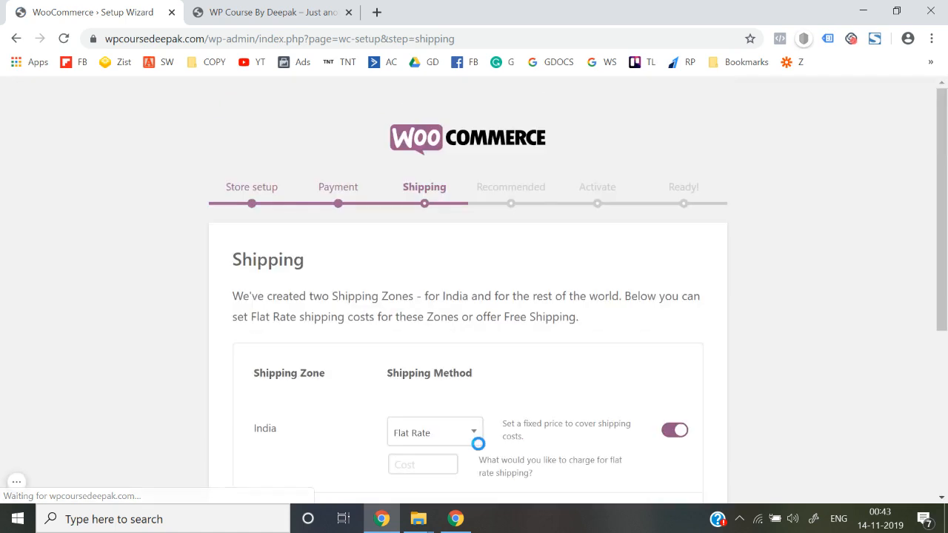
Switch off the Flat Rate toggles for the India zone and other locations, then continue.
{"action": "scroll", "coordinate": [479, 444], "scroll_direction": "down", "scroll_amount": 2}
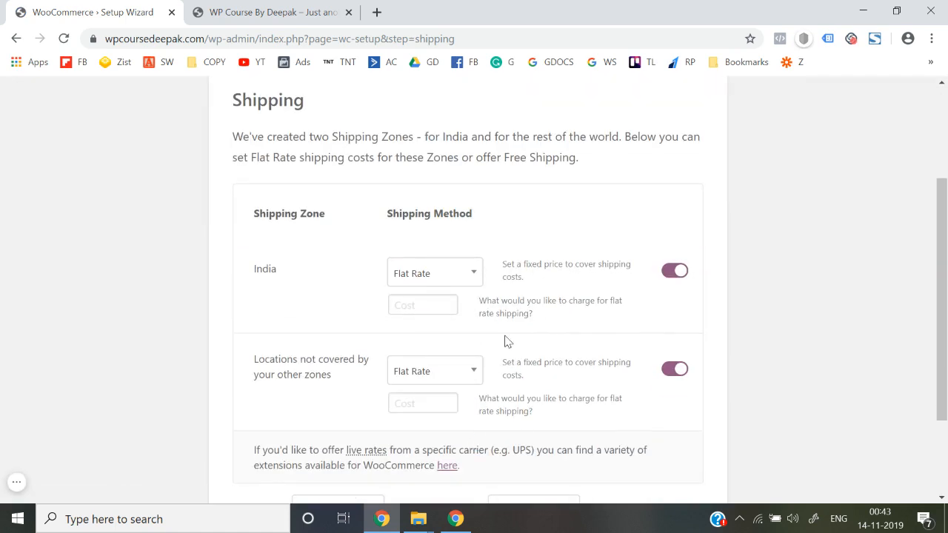
{"action": "scroll", "coordinate": [508, 341], "scroll_direction": "down", "scroll_amount": 2}
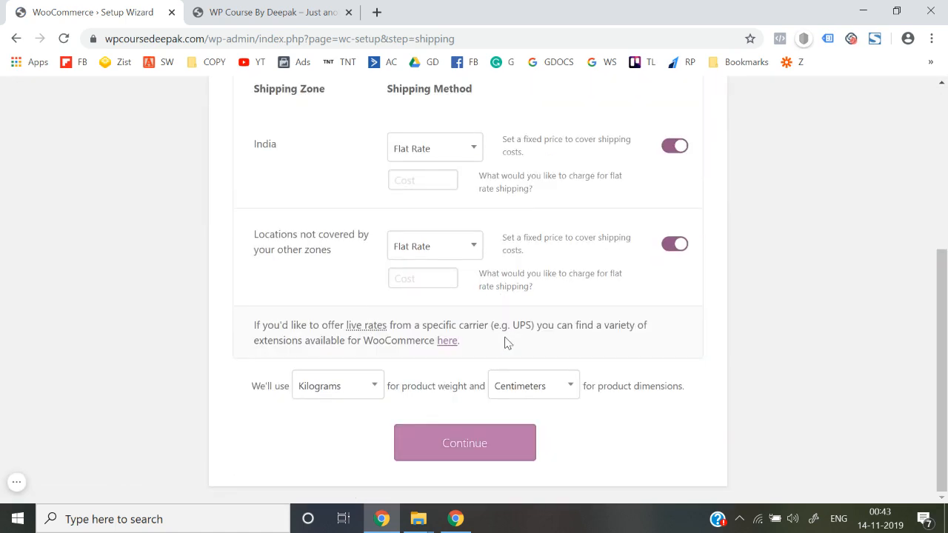
{"action": "left_click", "coordinate": [675, 150]}
{"action": "left_click", "coordinate": [671, 244]}
{"action": "left_click", "coordinate": [470, 443]}
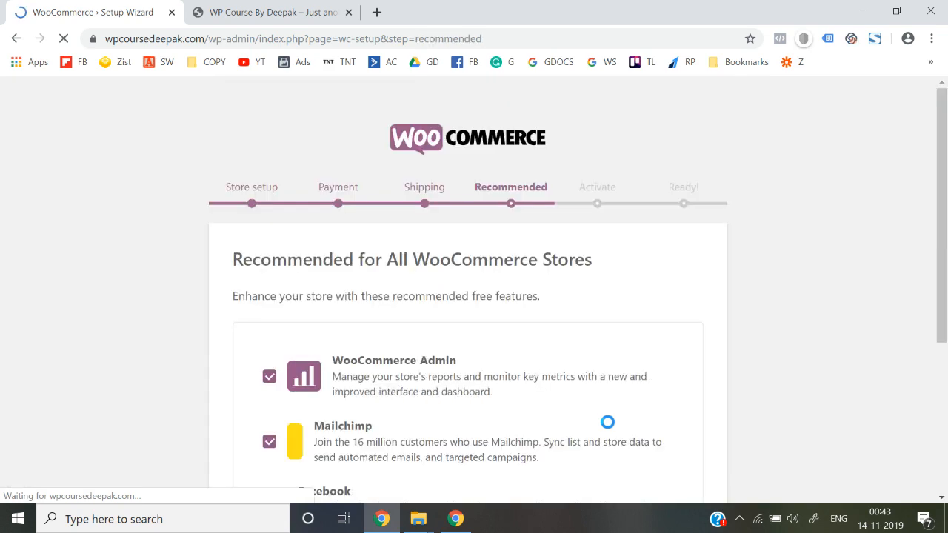
Uncheck the WooCommerce Admin, Mailchimp and Facebook for WooCommerce plugins and continue.
{"action": "scroll", "coordinate": [585, 409], "scroll_direction": "down", "scroll_amount": 3}
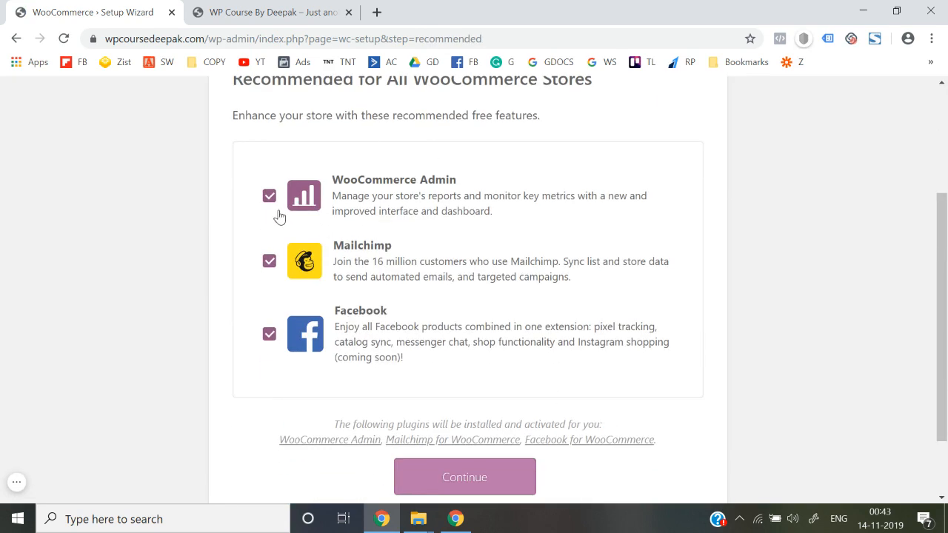
{"action": "left_click", "coordinate": [271, 197]}
{"action": "left_click", "coordinate": [270, 263]}
{"action": "left_click", "coordinate": [272, 341]}
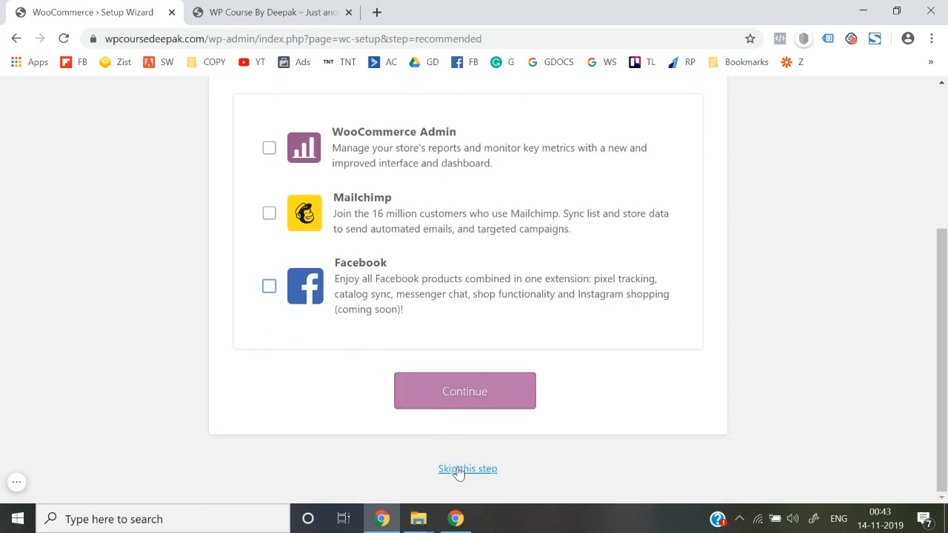
{"action": "left_click", "coordinate": [453, 391]}
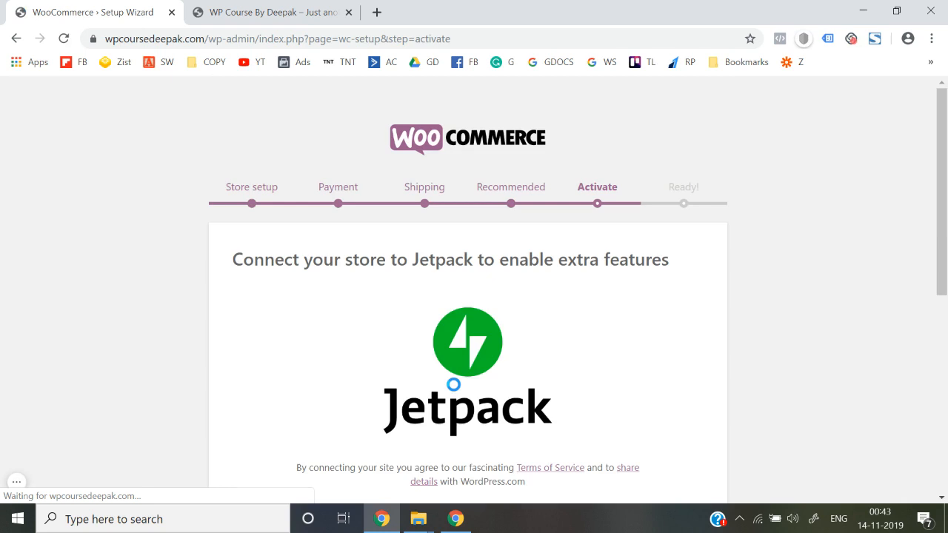
Skip the Jetpack connection and go to the WordPress dashboard from the Ready step.
{"action": "scroll", "coordinate": [454, 385], "scroll_direction": "down", "scroll_amount": 5}
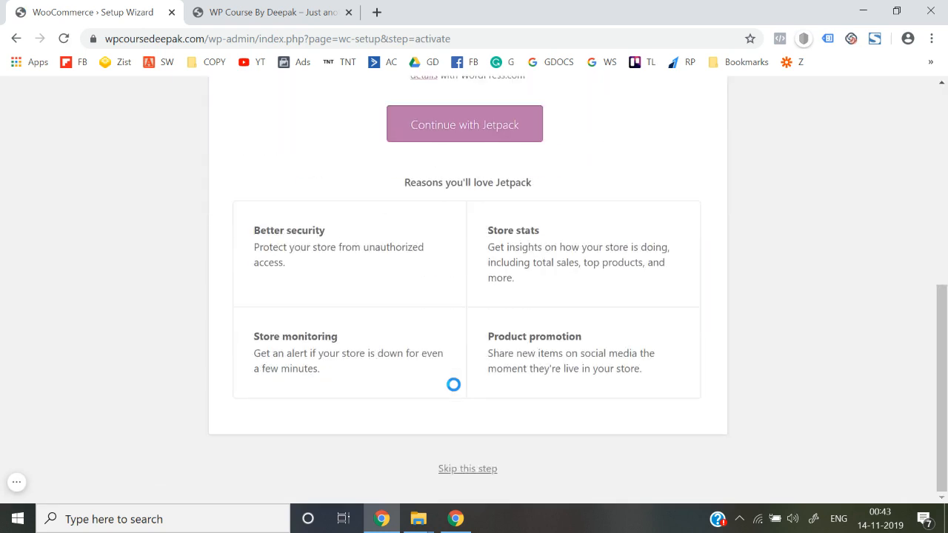
{"action": "left_click", "coordinate": [466, 470]}
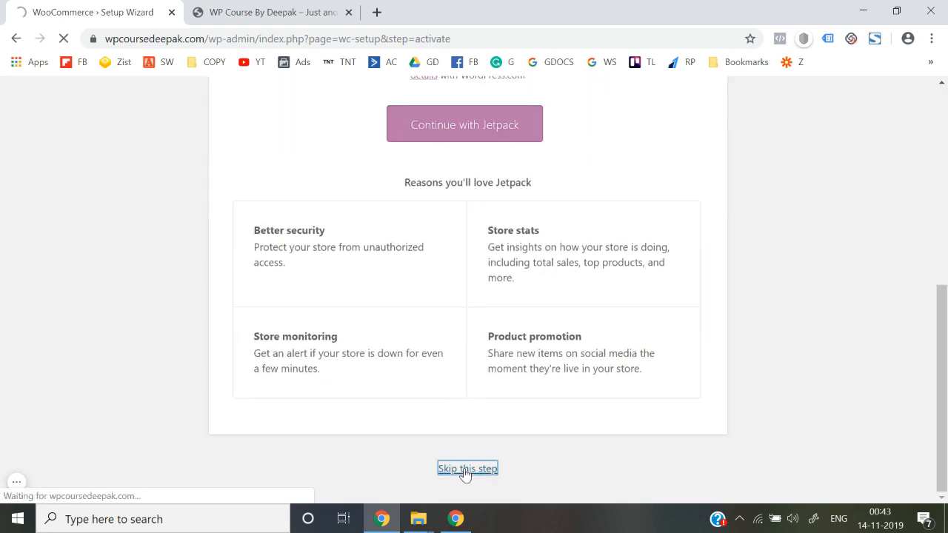
{"action": "scroll", "coordinate": [466, 474], "scroll_direction": "down", "scroll_amount": 4}
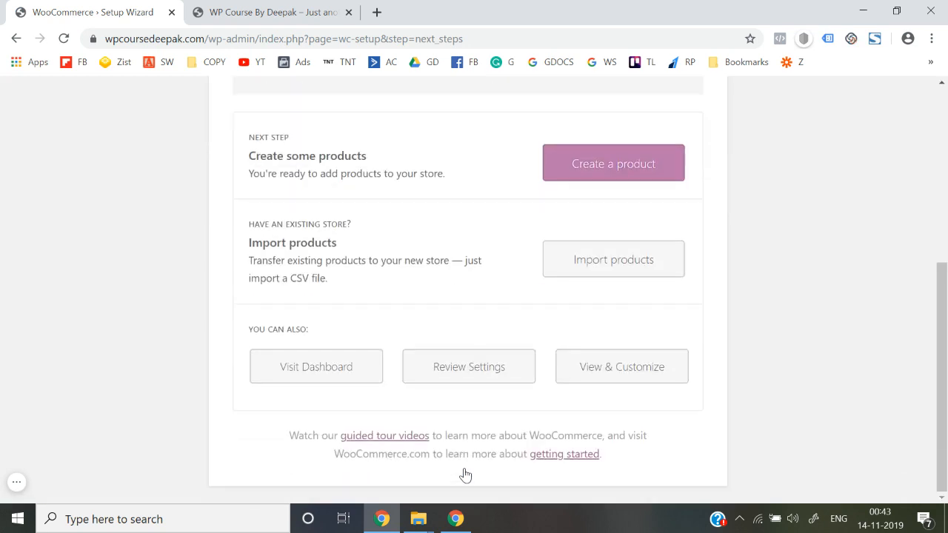
{"action": "scroll", "coordinate": [408, 421], "scroll_direction": "up", "scroll_amount": 4}
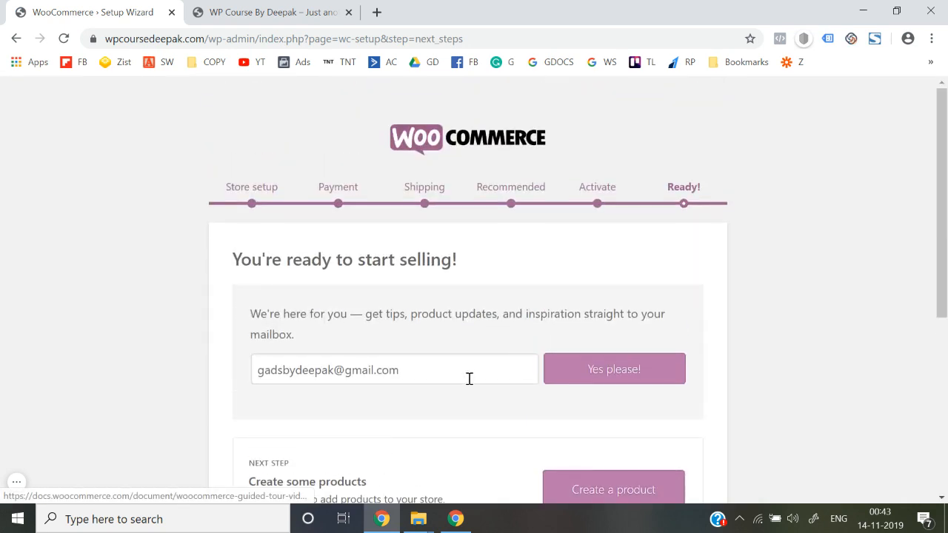
{"action": "scroll", "coordinate": [515, 362], "scroll_direction": "down", "scroll_amount": 3}
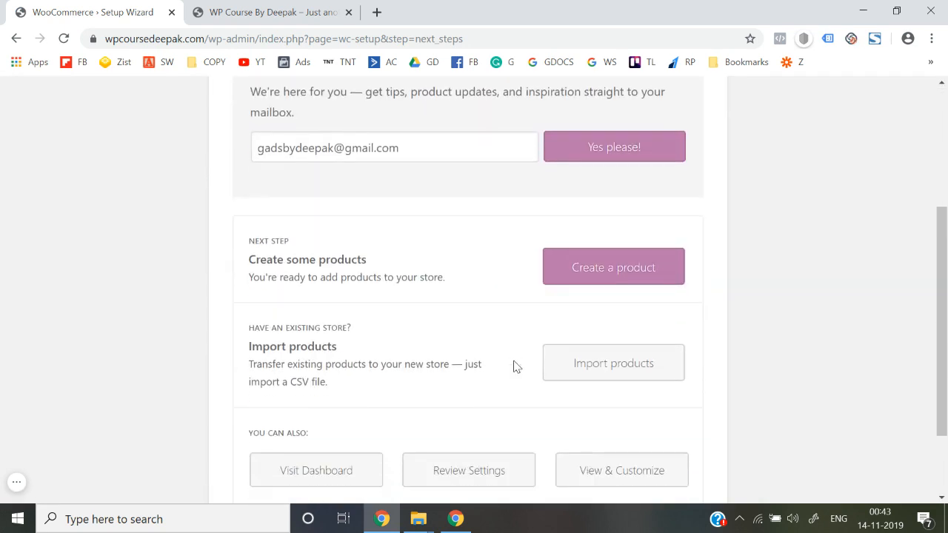
{"action": "scroll", "coordinate": [424, 417], "scroll_direction": "down", "scroll_amount": 1}
{"action": "left_click", "coordinate": [319, 385]}
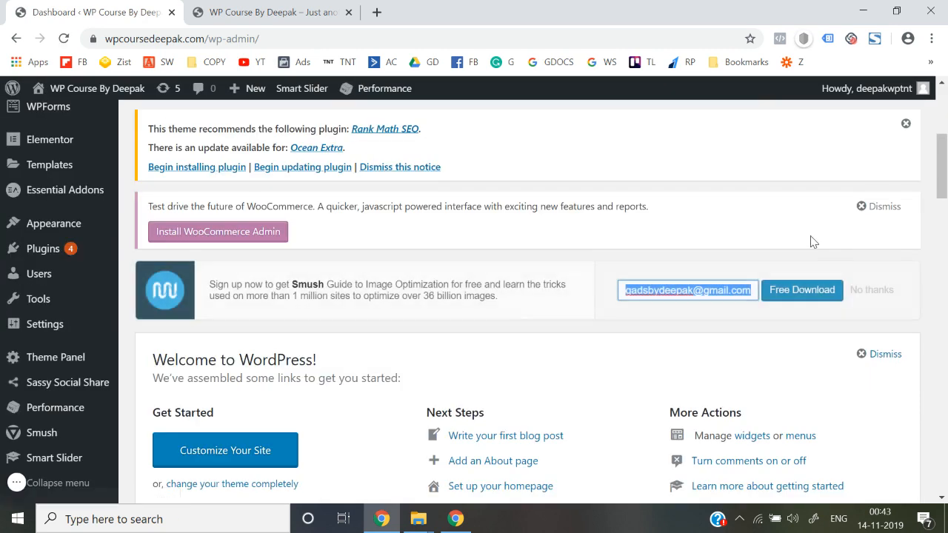
Decline the Smush offer, dismiss the WooCommerce Admin notice, and acknowledge the Sassy Social Share GDPR notice.
{"action": "left_click", "coordinate": [871, 294]}
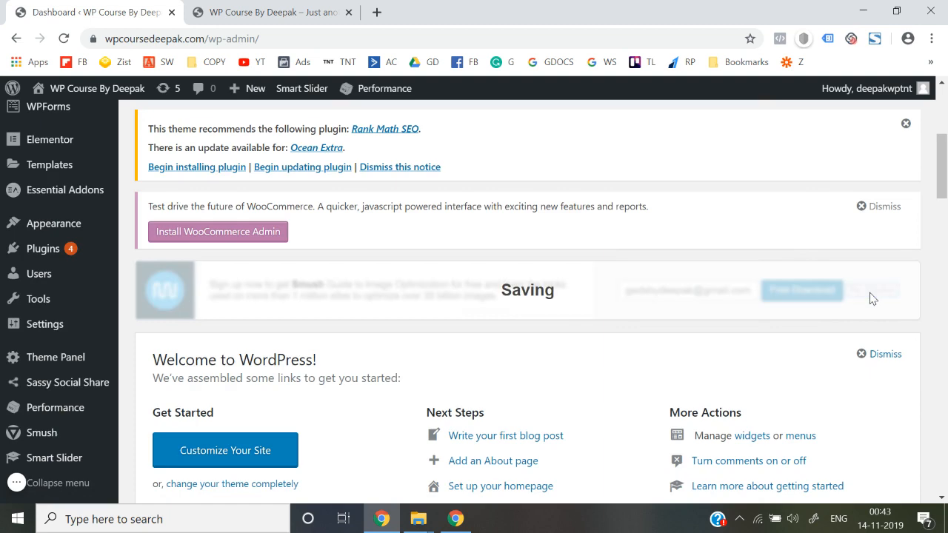
{"action": "left_click", "coordinate": [880, 207]}
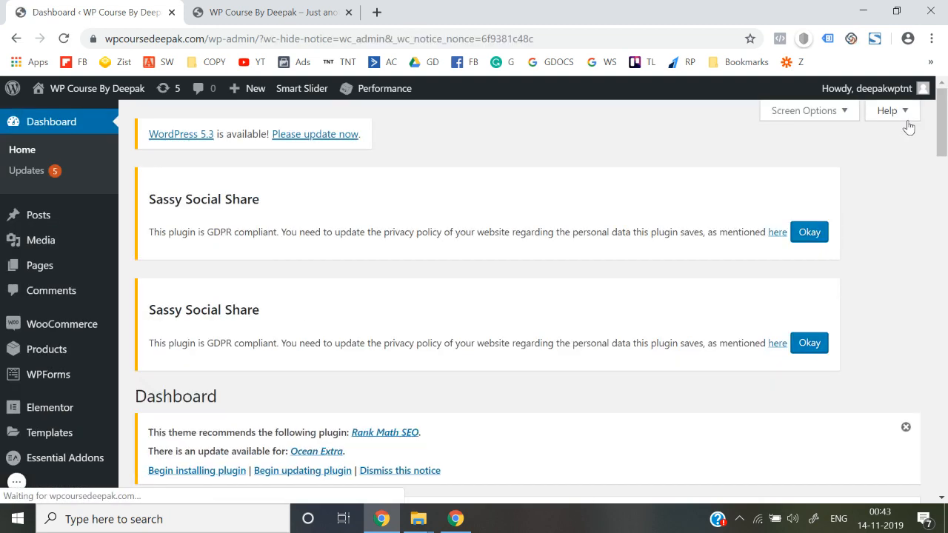
{"action": "left_click", "coordinate": [811, 243]}
{"action": "left_click", "coordinate": [810, 233]}
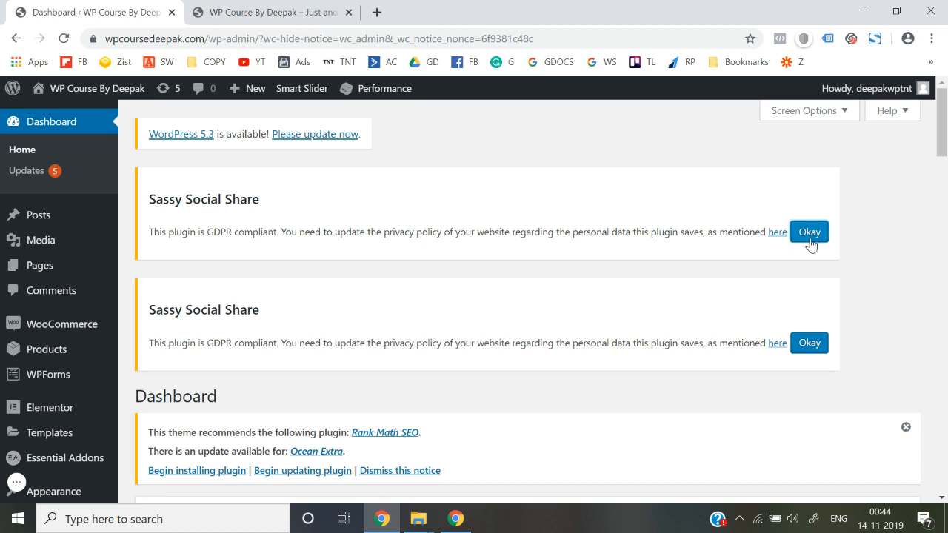
Dismiss the duplicate Sassy Social Share notice and the Rank Math SEO recommendation.
{"action": "left_click", "coordinate": [811, 241]}
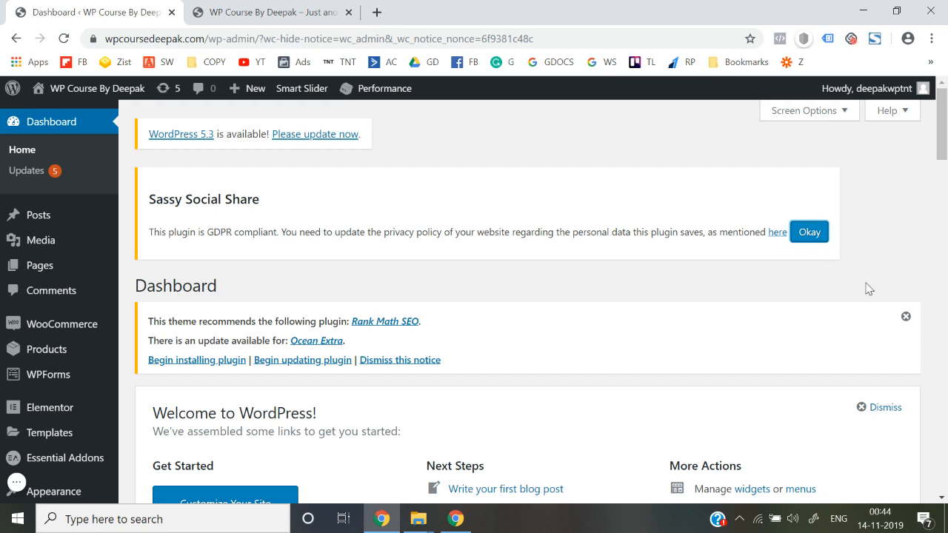
{"action": "left_click", "coordinate": [906, 317]}
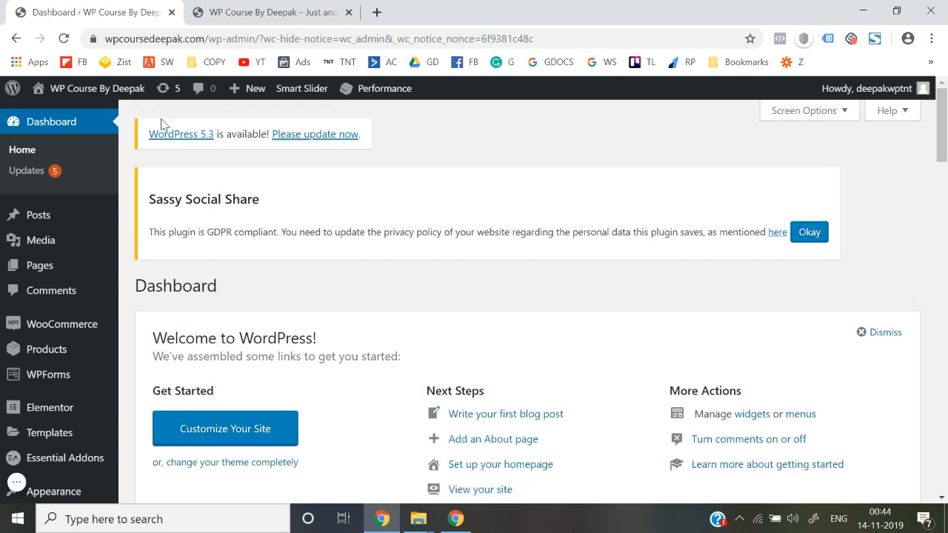
{"action": "mouse_move", "coordinate": [104, 91]}
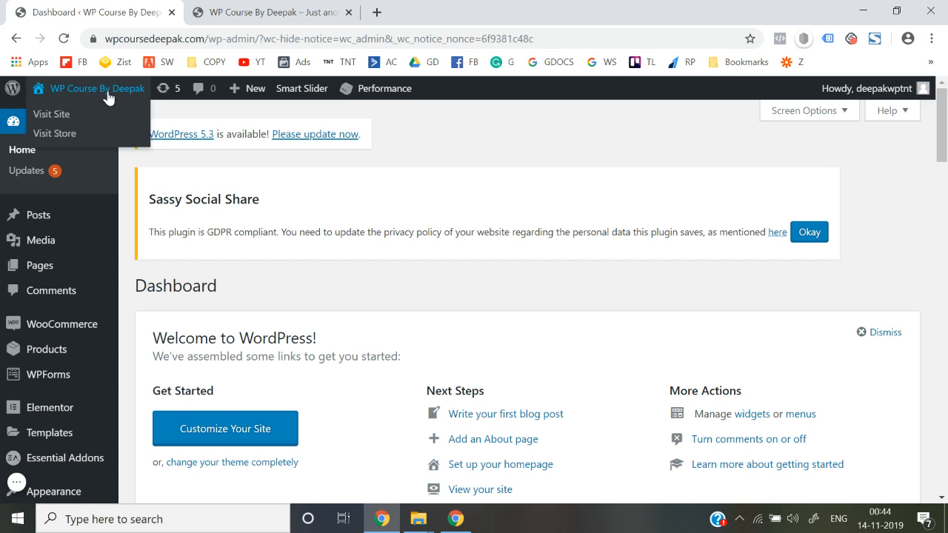
{"action": "right_click", "coordinate": [46, 125]}
Open the live site in a new tab, close the old site tab, and return to the dashboard.
{"action": "left_click", "coordinate": [74, 130]}
{"action": "left_click", "coordinate": [278, 13]}
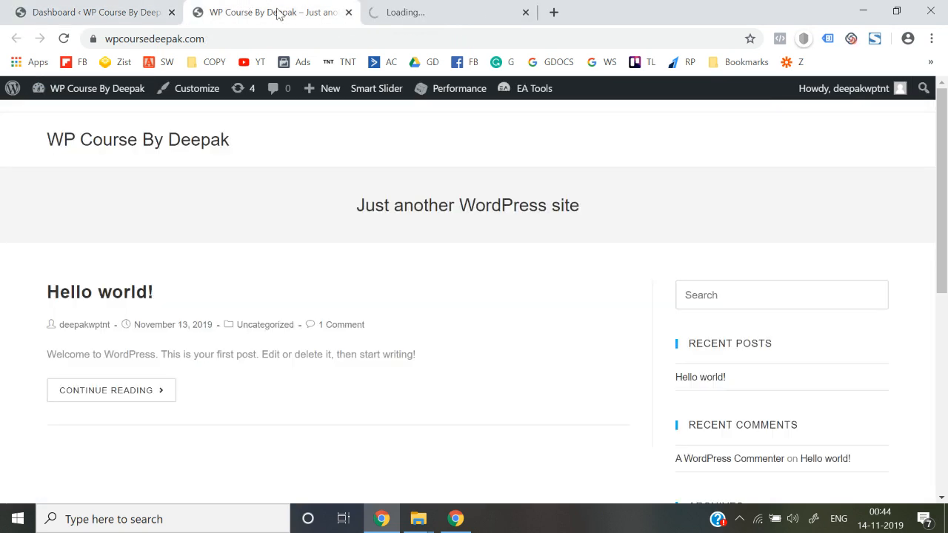
{"action": "left_click", "coordinate": [348, 12]}
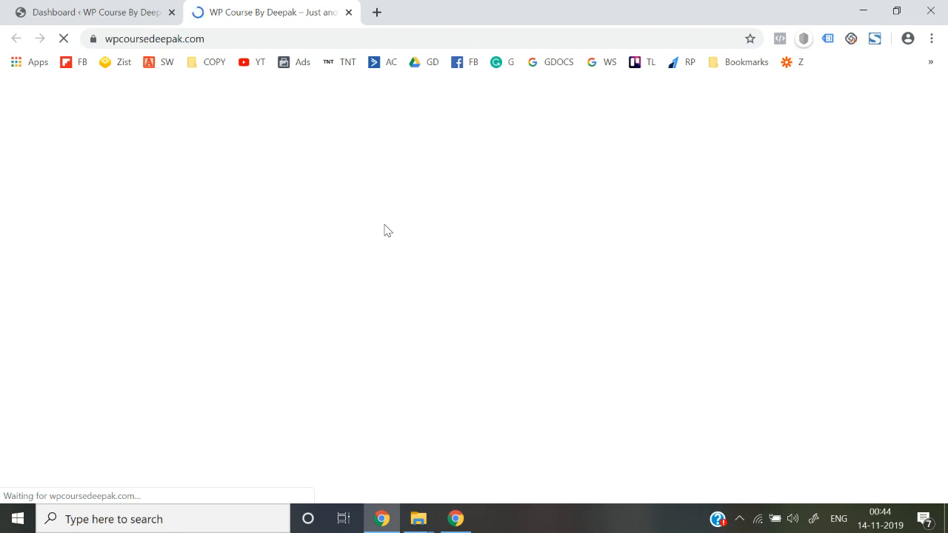
{"action": "left_click", "coordinate": [142, 11]}
Reload the live site tab, then open the WooCommerce Orders list from the dashboard.
{"action": "scroll", "coordinate": [117, 297], "scroll_direction": "down", "scroll_amount": 1}
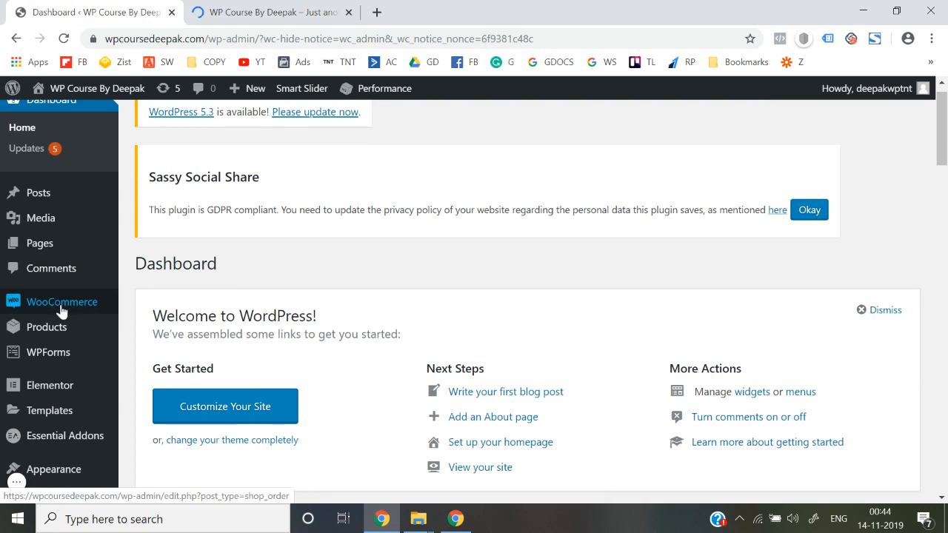
{"action": "scroll", "coordinate": [84, 312], "scroll_direction": "down", "scroll_amount": 1}
{"action": "mouse_move", "coordinate": [95, 277]}
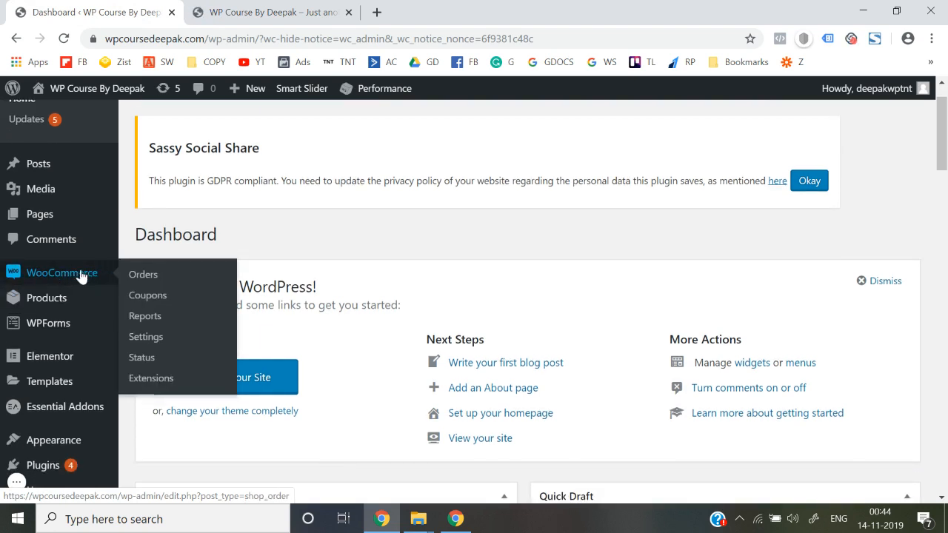
{"action": "mouse_move", "coordinate": [61, 300]}
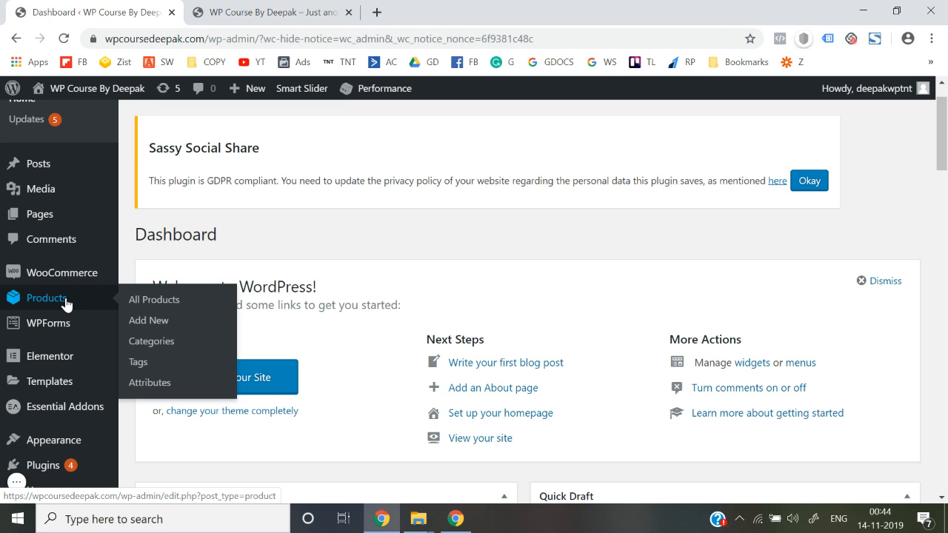
{"action": "left_click", "coordinate": [275, 9]}
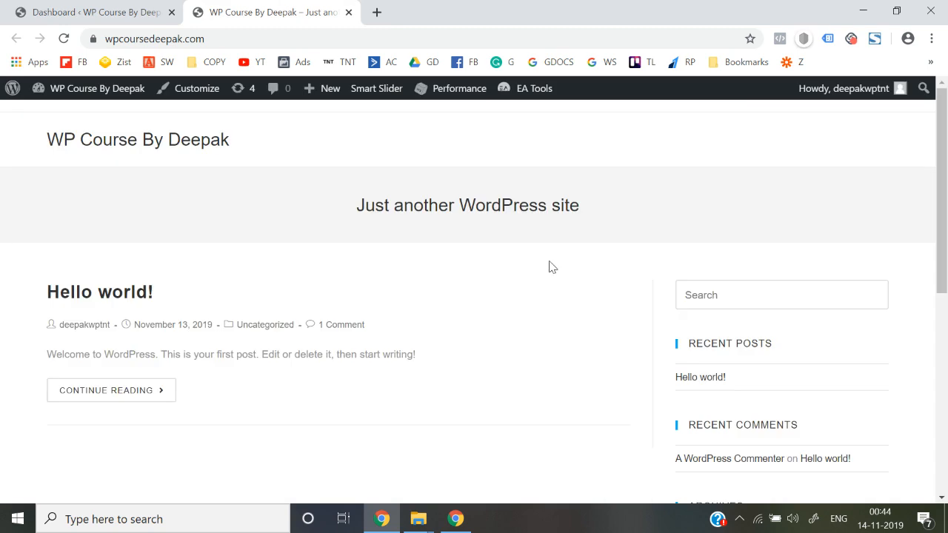
{"action": "scroll", "coordinate": [552, 268], "scroll_direction": "down", "scroll_amount": 10}
{"action": "scroll", "coordinate": [552, 267], "scroll_direction": "up", "scroll_amount": 10}
{"action": "left_click", "coordinate": [156, 143]}
{"action": "left_click", "coordinate": [112, 9]}
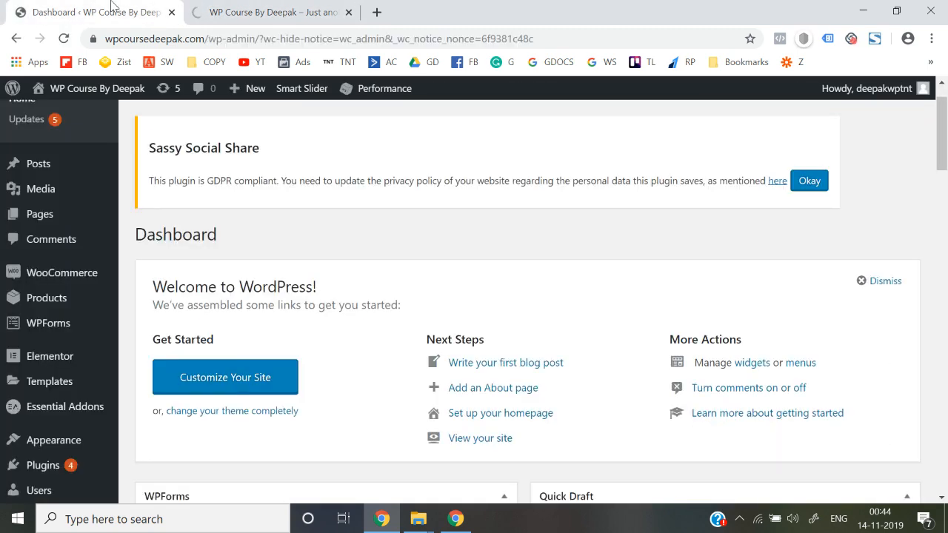
{"action": "left_click", "coordinate": [75, 281]}
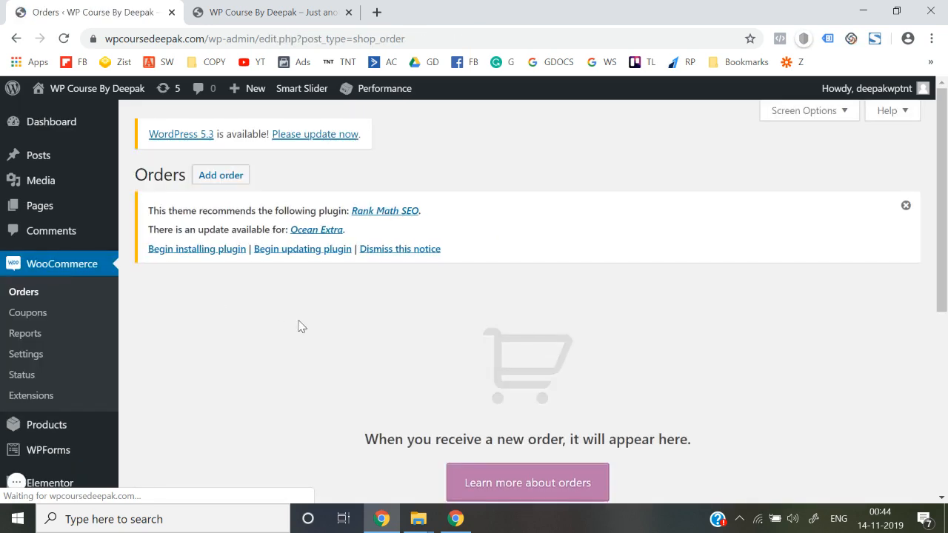
Look over the empty WooCommerce Orders list and then the Coupons page.
{"action": "scroll", "coordinate": [300, 326], "scroll_direction": "down", "scroll_amount": 4}
{"action": "scroll", "coordinate": [300, 326], "scroll_direction": "up", "scroll_amount": 4}
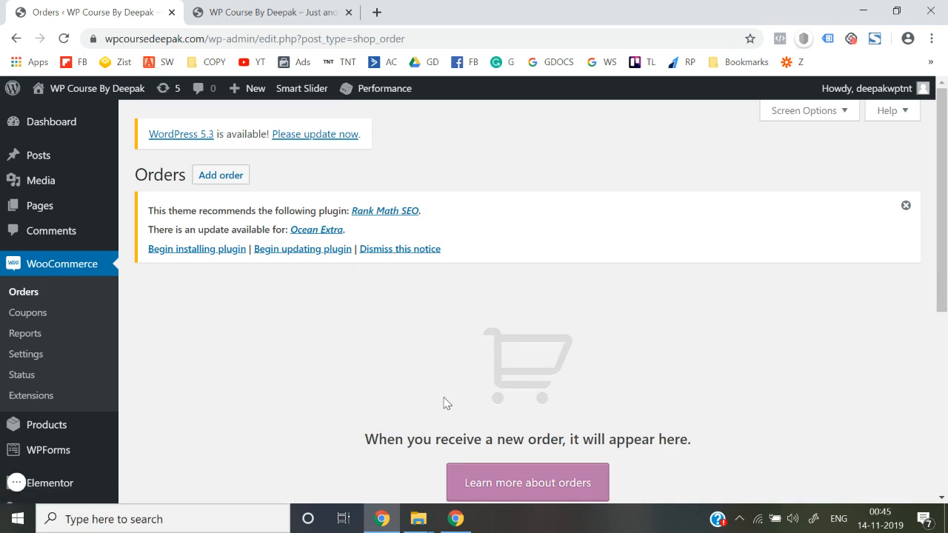
{"action": "scroll", "coordinate": [445, 397], "scroll_direction": "down", "scroll_amount": 1}
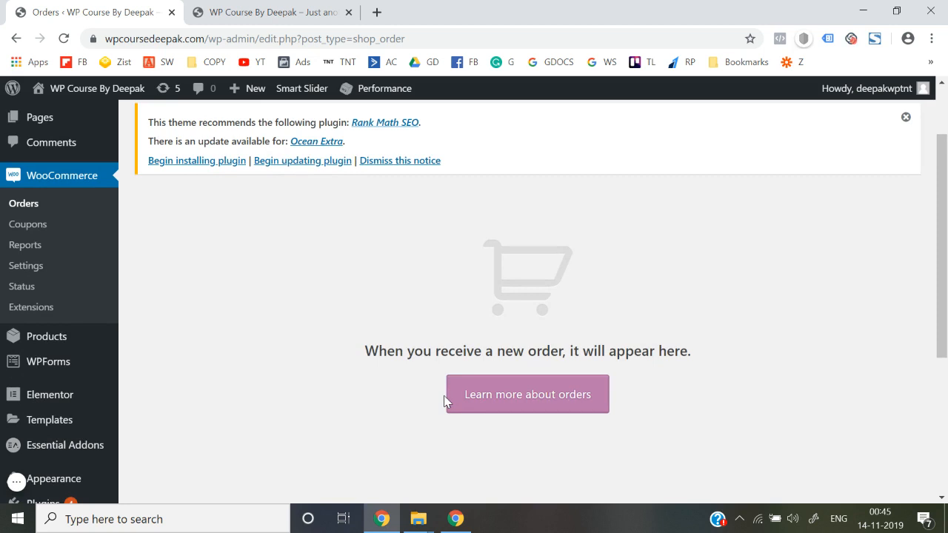
{"action": "left_click", "coordinate": [34, 232]}
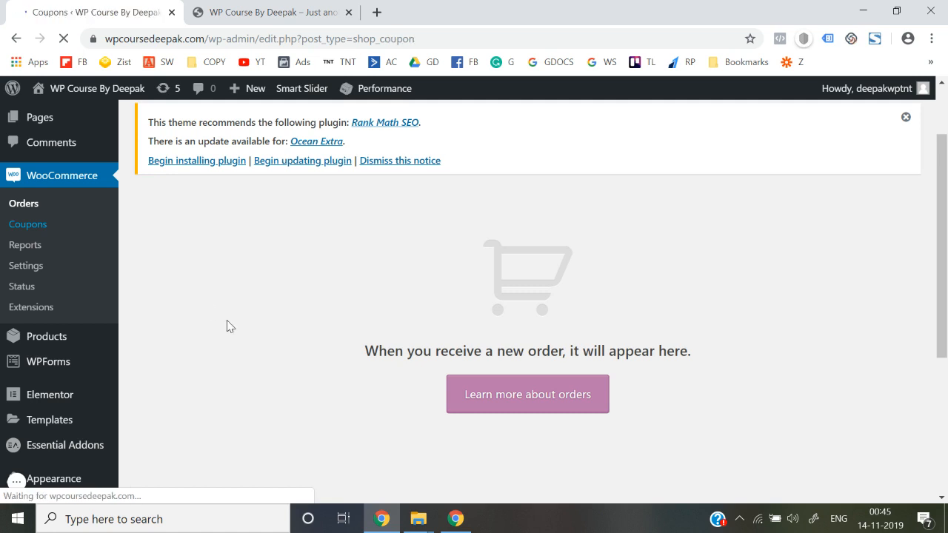
{"action": "scroll", "coordinate": [226, 321], "scroll_direction": "down", "scroll_amount": 2}
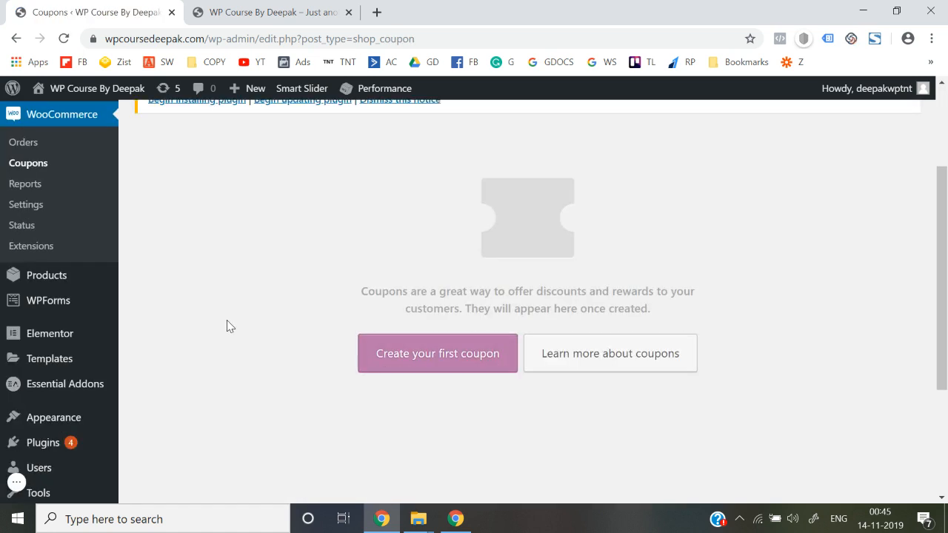
{"action": "scroll", "coordinate": [227, 321], "scroll_direction": "up", "scroll_amount": 2}
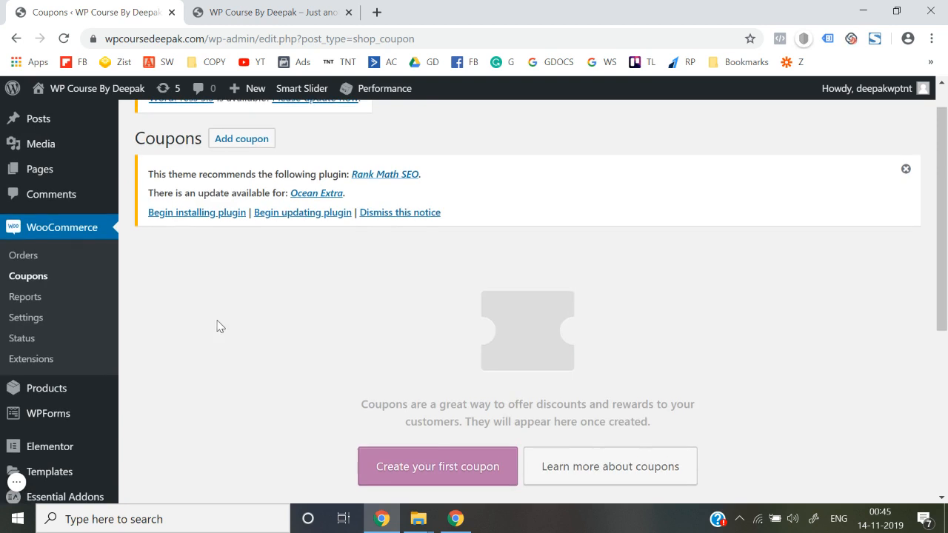
Show the WooCommerce sales report for This month, showing ₹0.00 and 0 orders.
{"action": "left_click", "coordinate": [28, 298]}
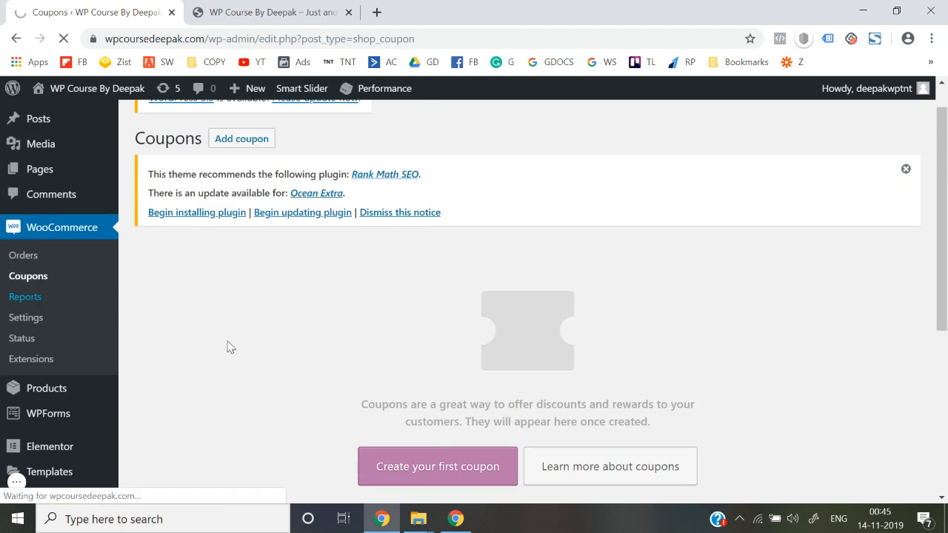
{"action": "scroll", "coordinate": [229, 345], "scroll_direction": "down", "scroll_amount": 2}
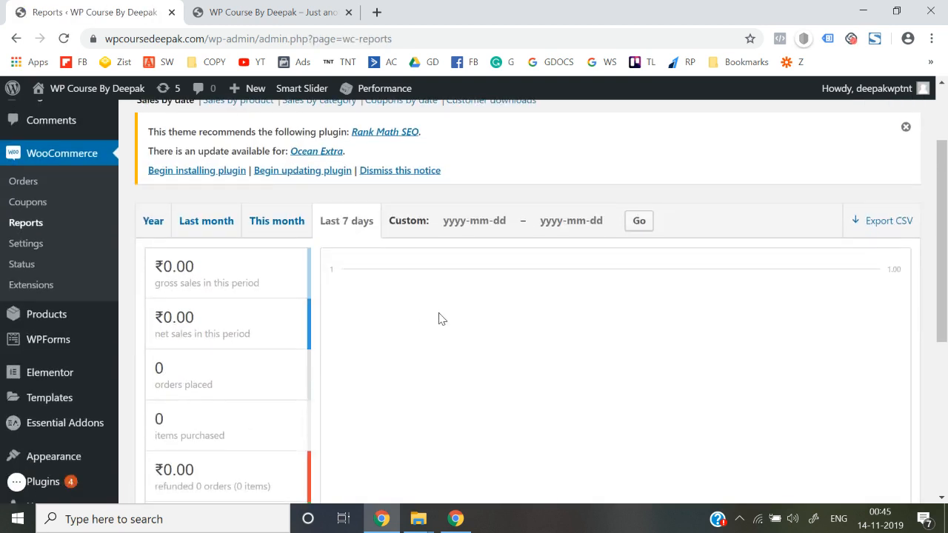
{"action": "scroll", "coordinate": [440, 318], "scroll_direction": "down", "scroll_amount": 4}
{"action": "scroll", "coordinate": [440, 318], "scroll_direction": "up", "scroll_amount": 6}
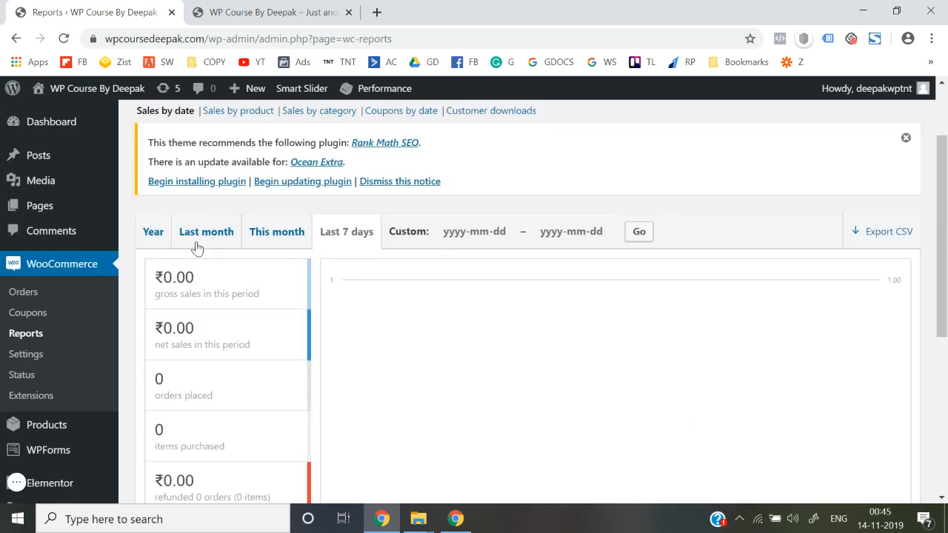
{"action": "left_click", "coordinate": [459, 232]}
{"action": "left_click", "coordinate": [279, 243]}
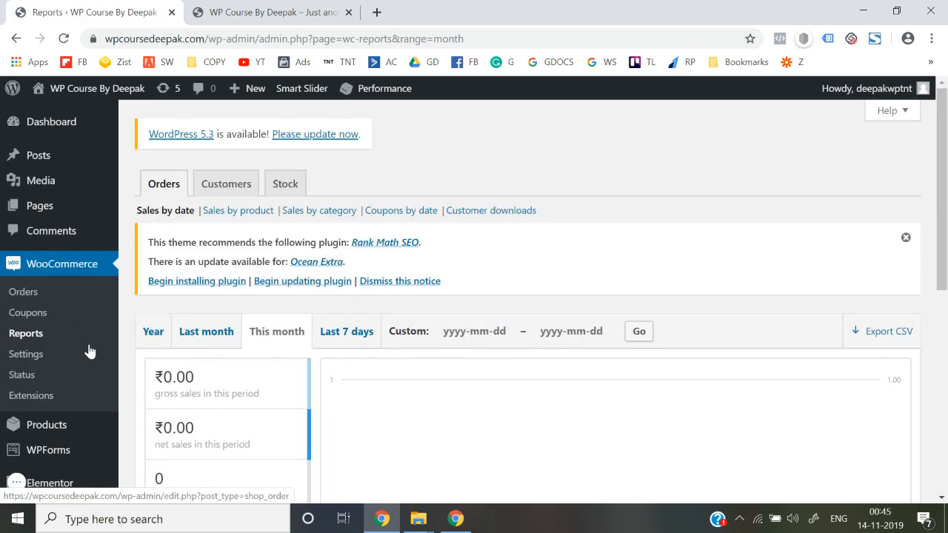
{"action": "scroll", "coordinate": [96, 357], "scroll_direction": "down", "scroll_amount": 1}
{"action": "left_click", "coordinate": [36, 311]}
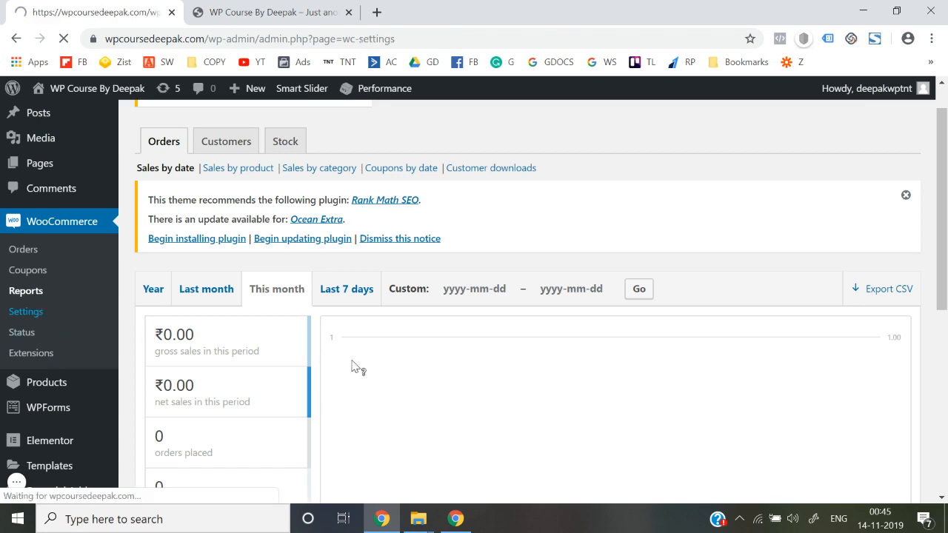
Scroll through the WooCommerce General settings tab.
{"action": "scroll", "coordinate": [351, 361], "scroll_direction": "down", "scroll_amount": 3}
{"action": "scroll", "coordinate": [383, 315], "scroll_direction": "down", "scroll_amount": 5}
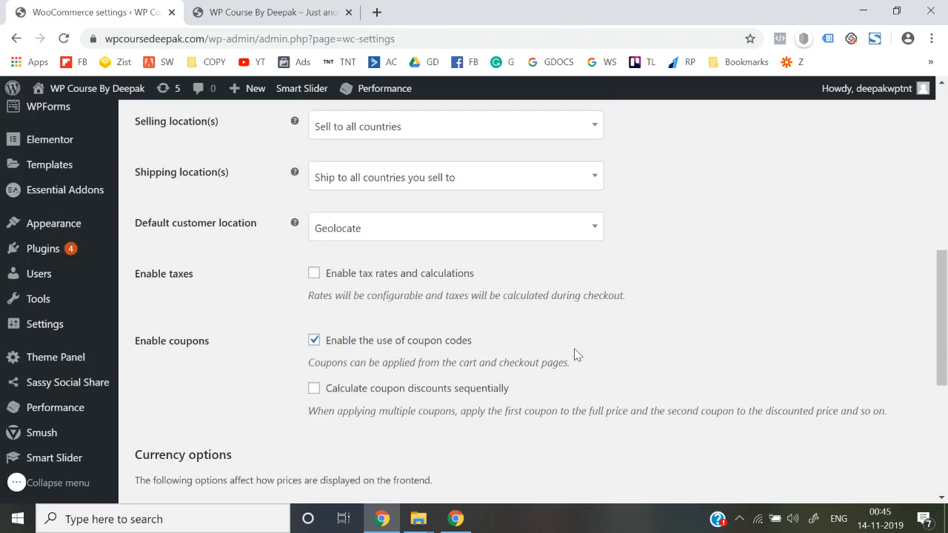
{"action": "scroll", "coordinate": [577, 355], "scroll_direction": "down", "scroll_amount": 3}
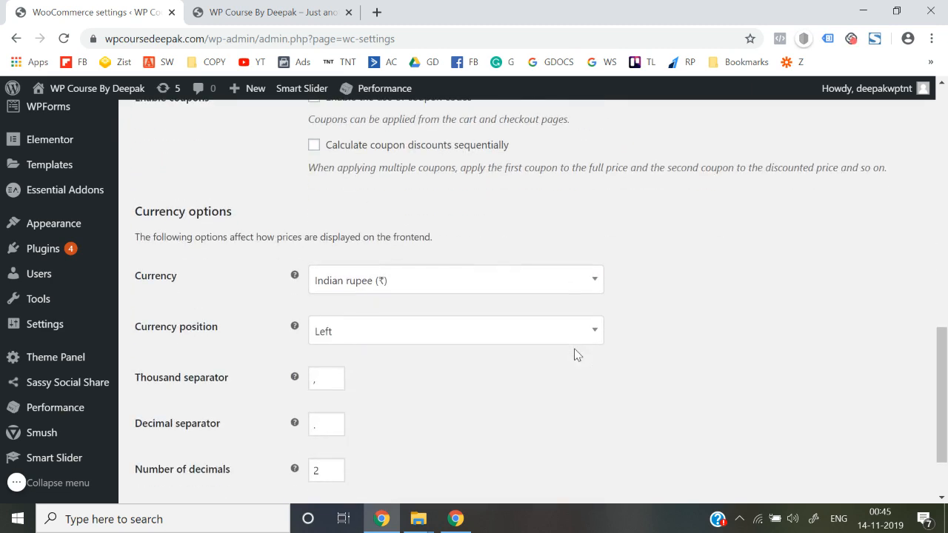
{"action": "scroll", "coordinate": [462, 352], "scroll_direction": "down", "scroll_amount": 2}
{"action": "scroll", "coordinate": [459, 353], "scroll_direction": "up", "scroll_amount": 15}
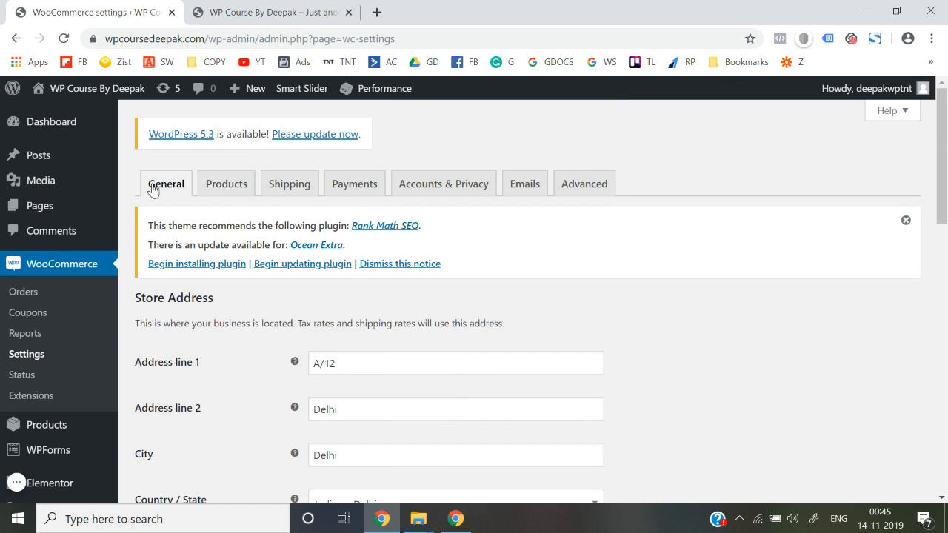
Review the Products settings tab: Shop page, kg and cm units, and review options.
{"action": "left_click", "coordinate": [212, 197]}
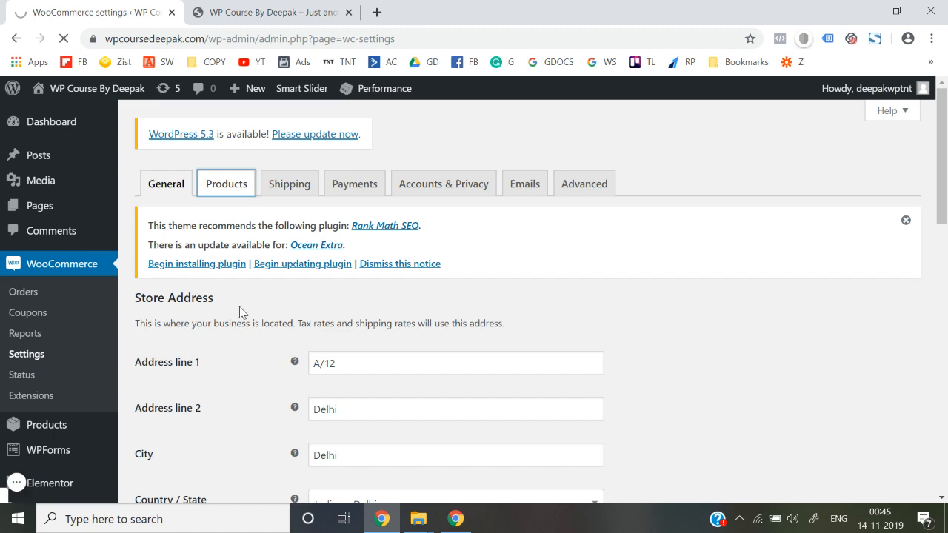
{"action": "scroll", "coordinate": [240, 312], "scroll_direction": "down", "scroll_amount": 3}
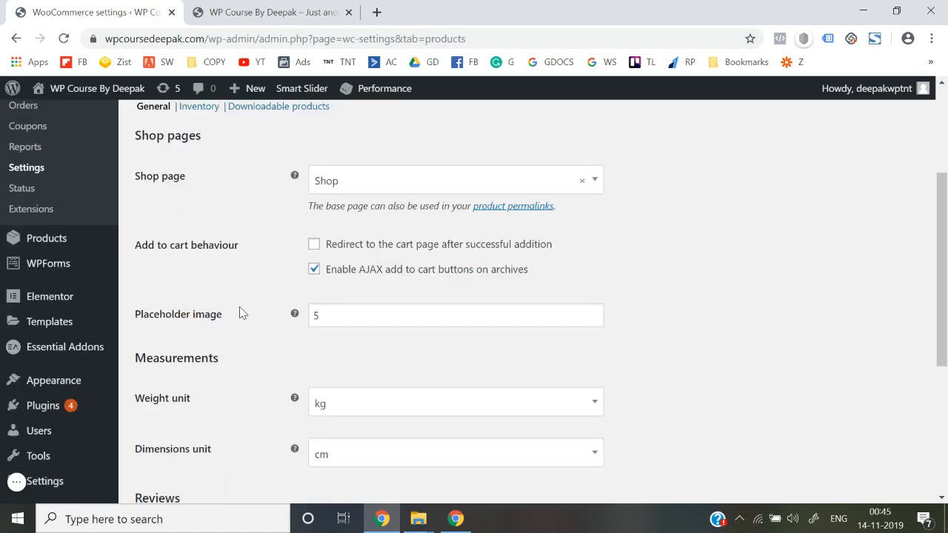
{"action": "scroll", "coordinate": [239, 306], "scroll_direction": "down", "scroll_amount": 1}
{"action": "scroll", "coordinate": [268, 404], "scroll_direction": "down", "scroll_amount": 3}
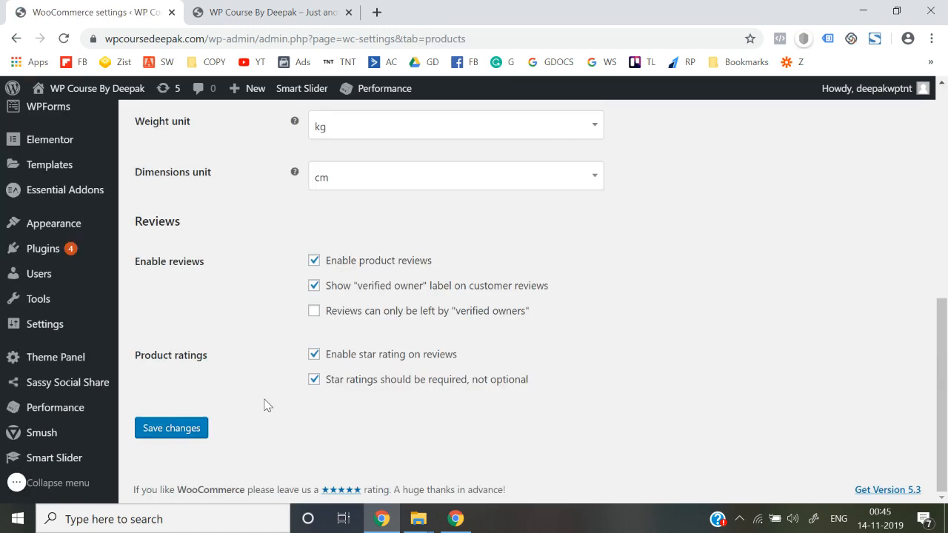
{"action": "scroll", "coordinate": [267, 405], "scroll_direction": "up", "scroll_amount": 1}
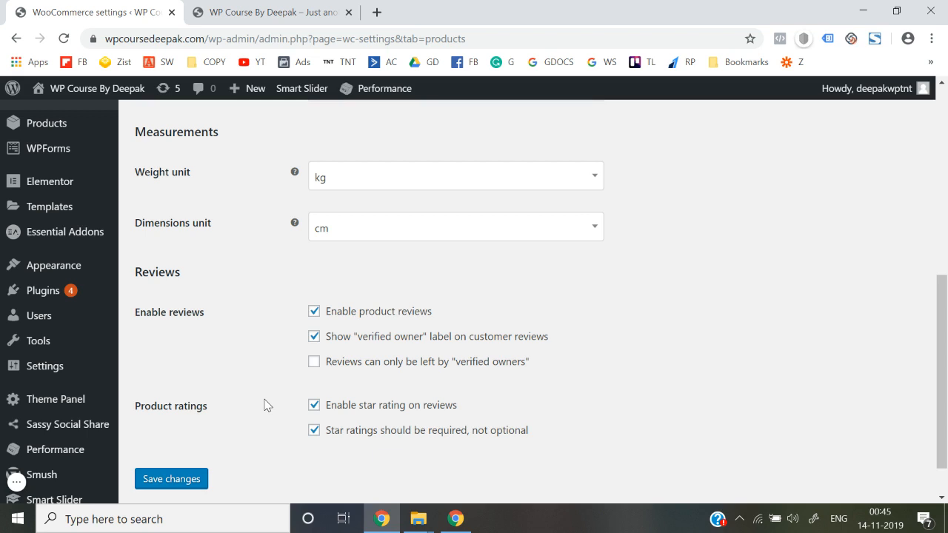
{"action": "scroll", "coordinate": [268, 404], "scroll_direction": "up", "scroll_amount": 3}
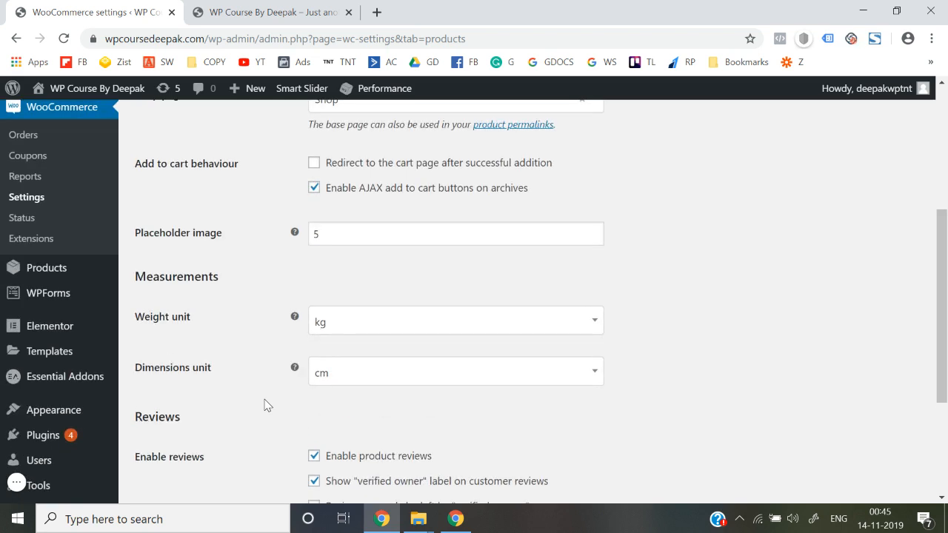
{"action": "left_click", "coordinate": [54, 273]}
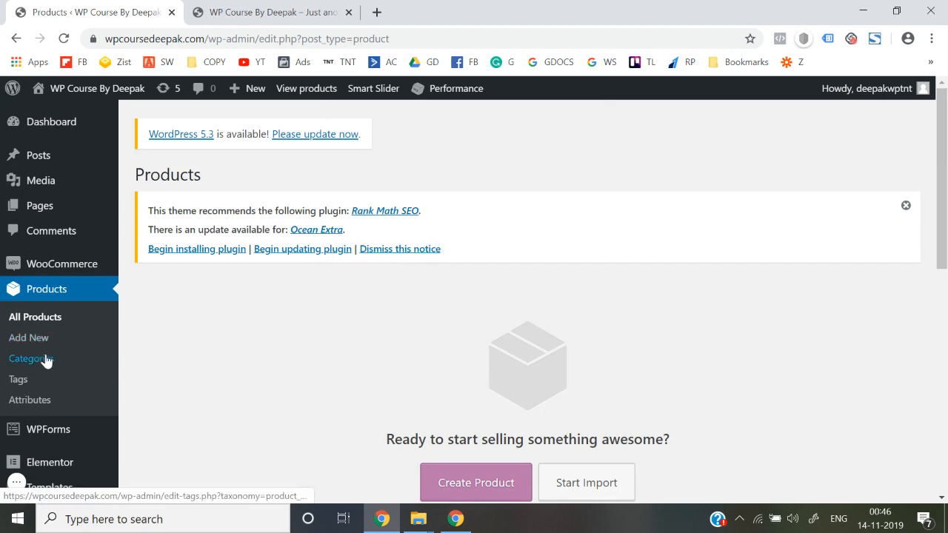
Scroll through the empty All Products page.
{"action": "scroll", "coordinate": [271, 366], "scroll_direction": "down", "scroll_amount": 4}
{"action": "scroll", "coordinate": [271, 371], "scroll_direction": "down", "scroll_amount": 4}
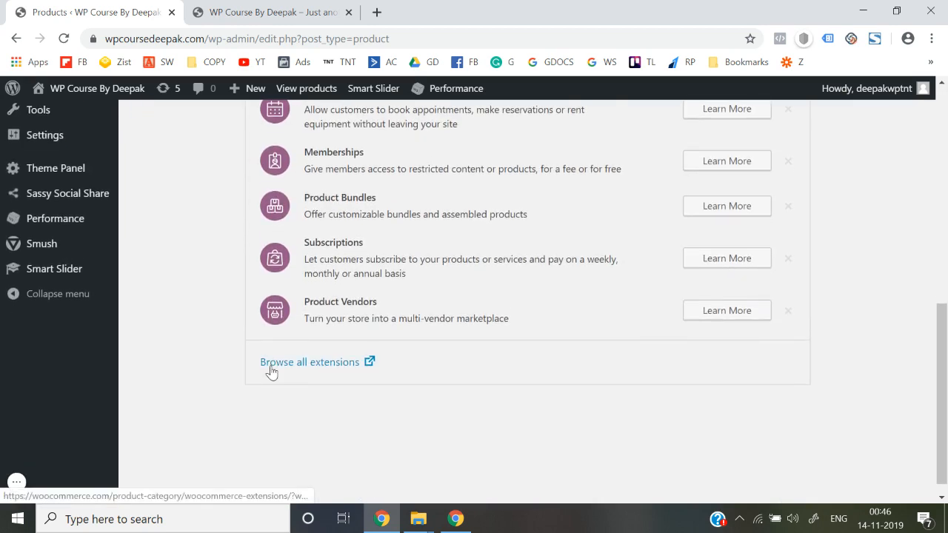
{"action": "scroll", "coordinate": [270, 371], "scroll_direction": "up", "scroll_amount": 2}
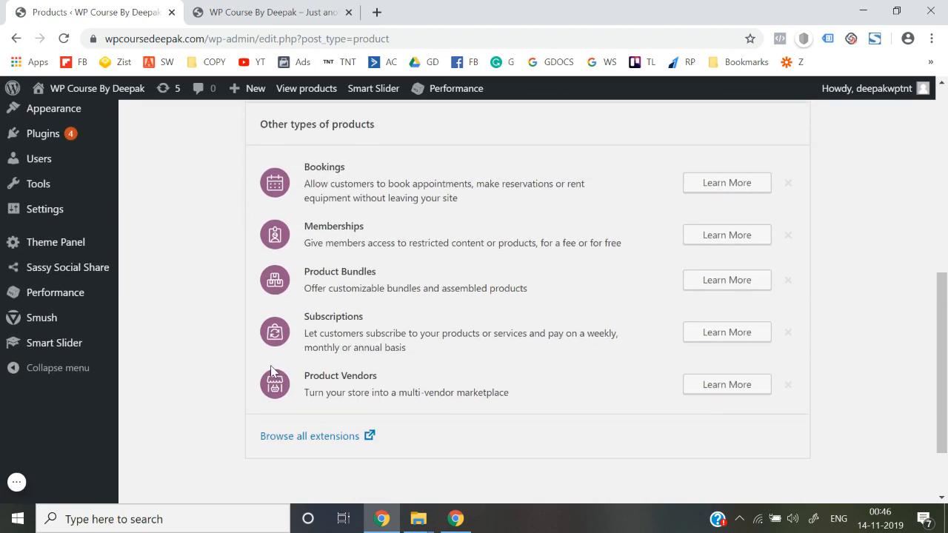
{"action": "scroll", "coordinate": [270, 370], "scroll_direction": "up", "scroll_amount": 5}
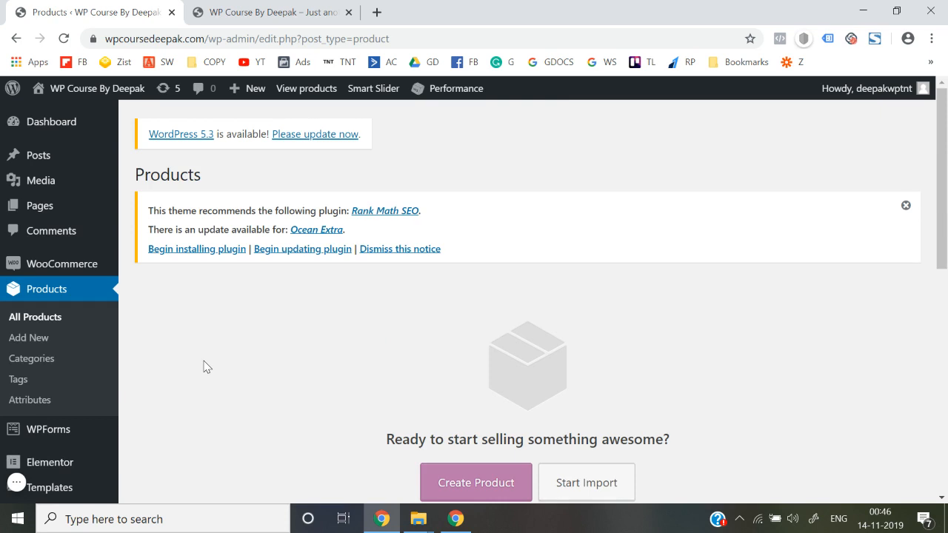
Reload the live front page and confirm its Categories widget lists only Uncategorized.
{"action": "left_click", "coordinate": [231, 9]}
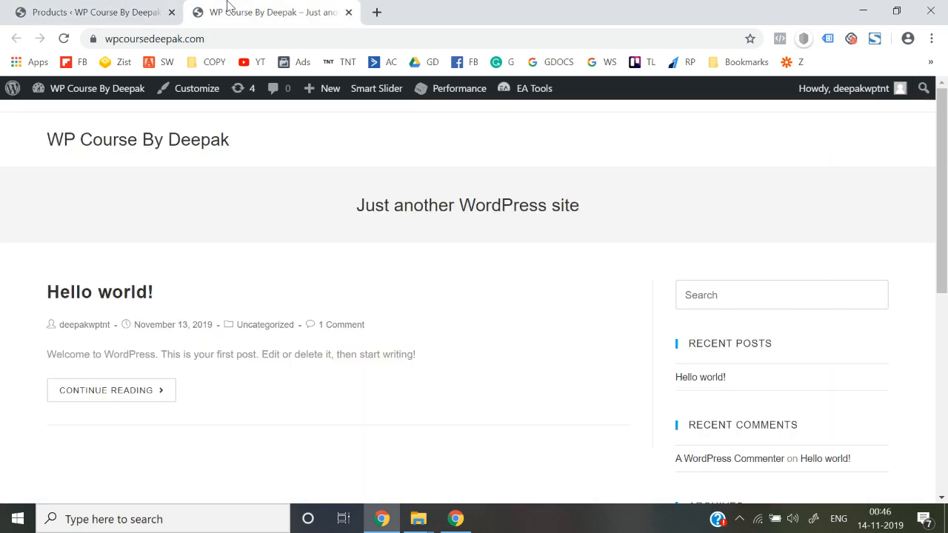
{"action": "left_click", "coordinate": [286, 41]}
{"action": "key", "text": "Return"}
{"action": "scroll", "coordinate": [287, 228], "scroll_direction": "down", "scroll_amount": 5}
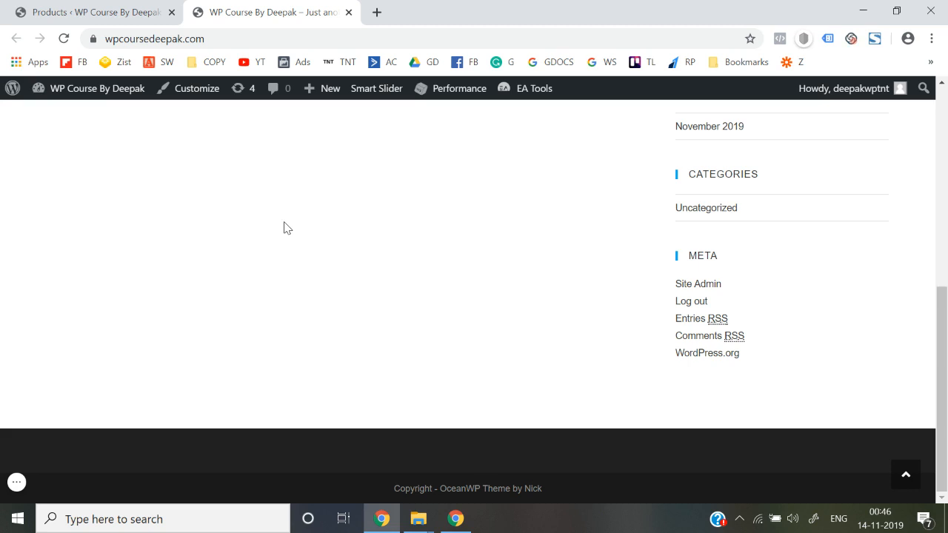
{"action": "scroll", "coordinate": [288, 228], "scroll_direction": "up", "scroll_amount": 10}
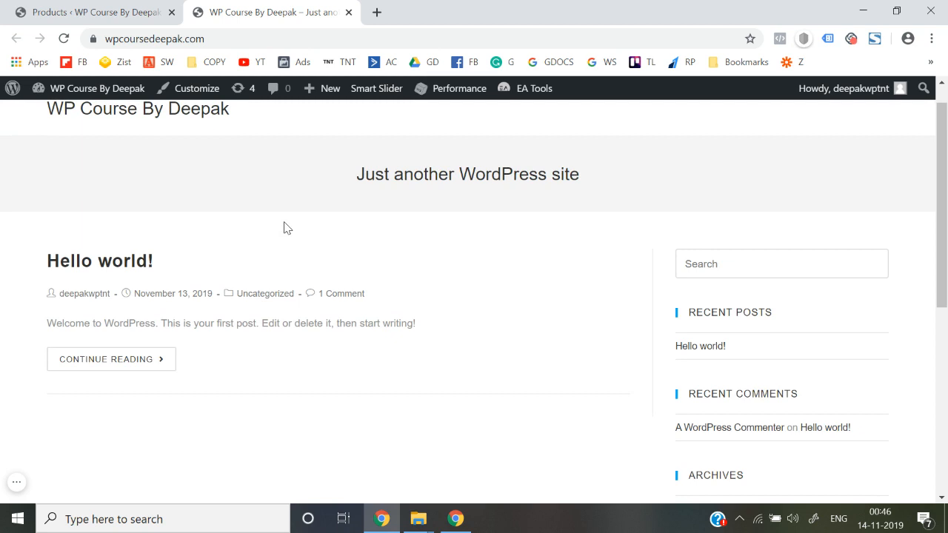
{"action": "left_click", "coordinate": [138, 11]}
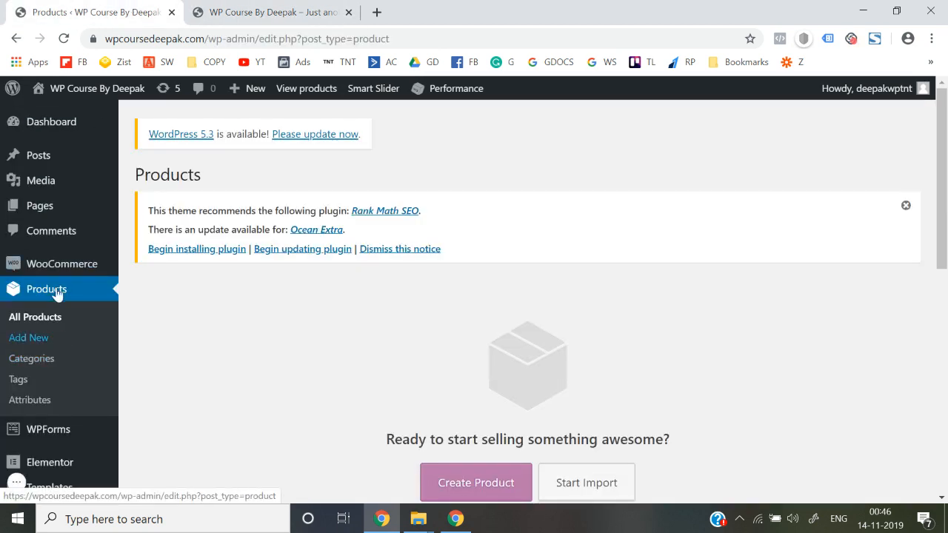
Under Products > Categories, enter name 'Shirts' and slug 'shirts' for a new category.
{"action": "left_click", "coordinate": [45, 360]}
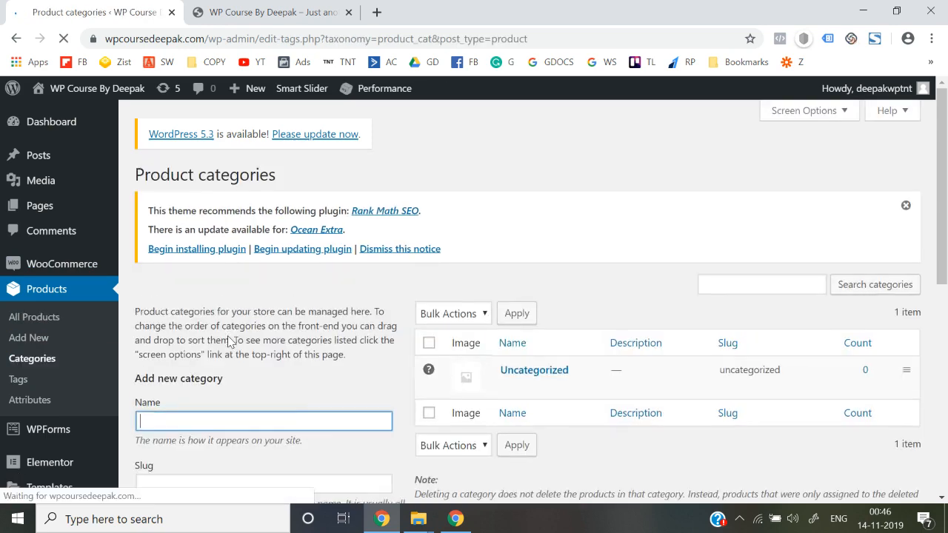
{"action": "scroll", "coordinate": [228, 336], "scroll_direction": "down", "scroll_amount": 3}
{"action": "scroll", "coordinate": [447, 373], "scroll_direction": "up", "scroll_amount": 1}
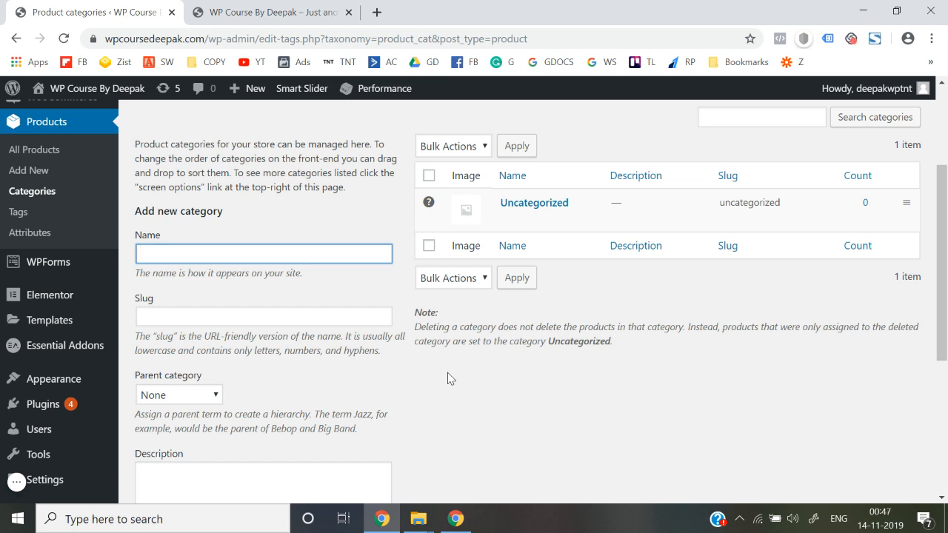
{"action": "type", "text": "Shirts"}
{"action": "left_click", "coordinate": [175, 319]}
{"action": "type", "text": "shir"}
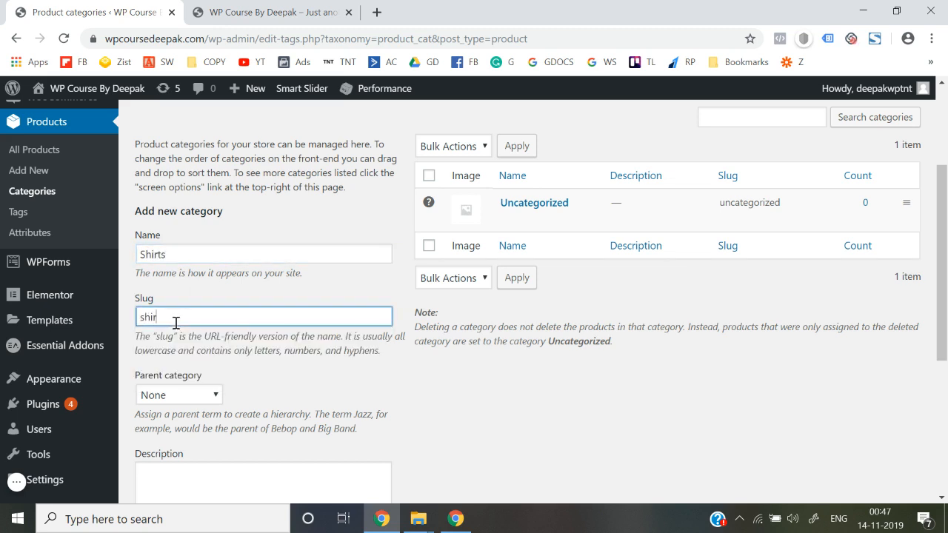
{"action": "left_click", "coordinate": [413, 378]}
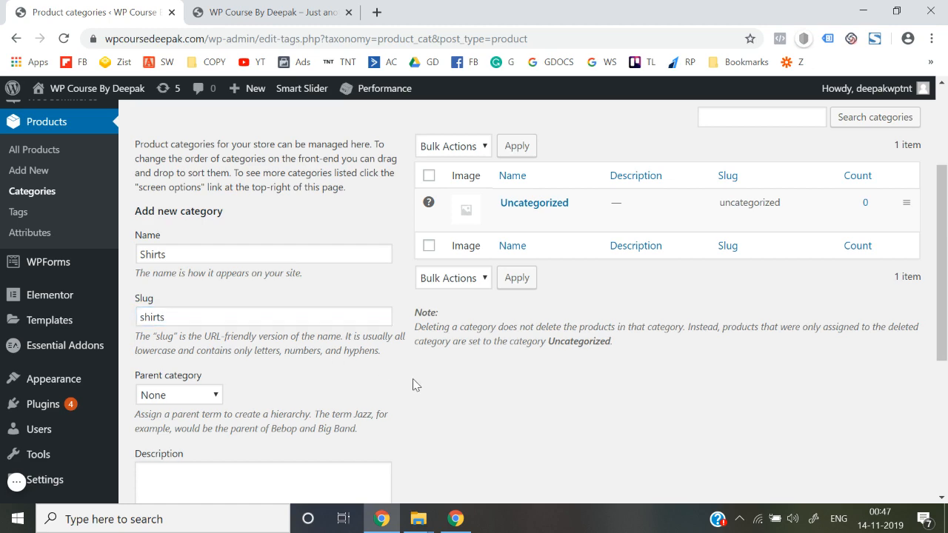
{"action": "scroll", "coordinate": [413, 378], "scroll_direction": "down", "scroll_amount": 2}
{"action": "scroll", "coordinate": [317, 392], "scroll_direction": "down", "scroll_amount": 2}
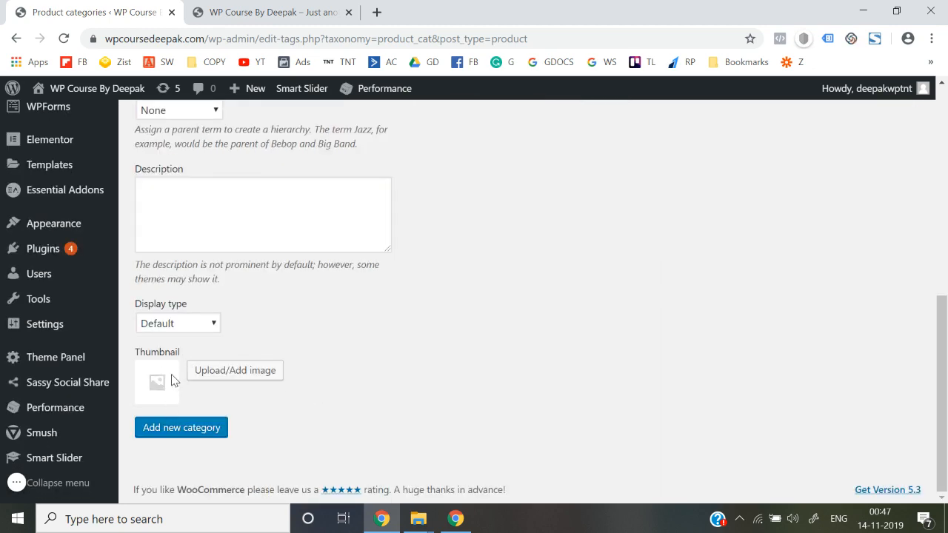
{"action": "scroll", "coordinate": [261, 371], "scroll_direction": "up", "scroll_amount": 4}
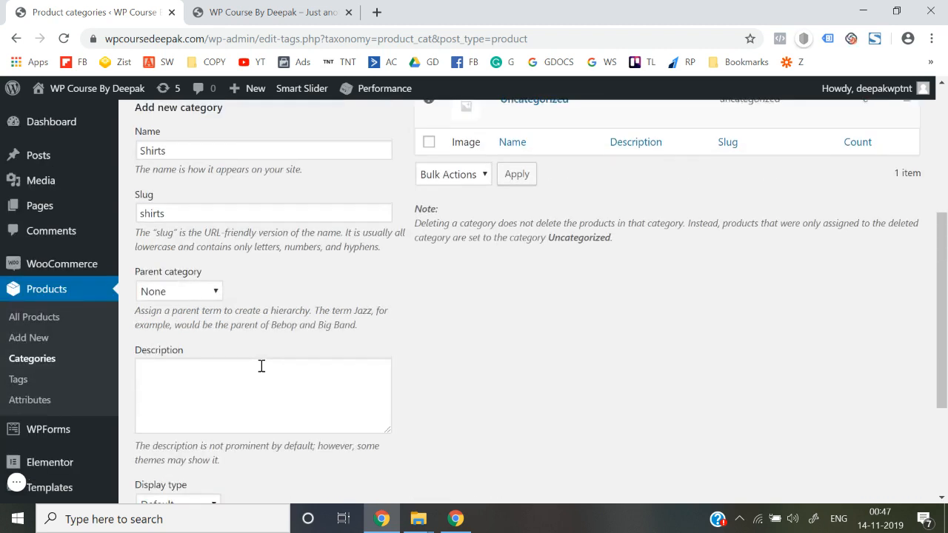
{"action": "scroll", "coordinate": [201, 273], "scroll_direction": "down", "scroll_amount": 4}
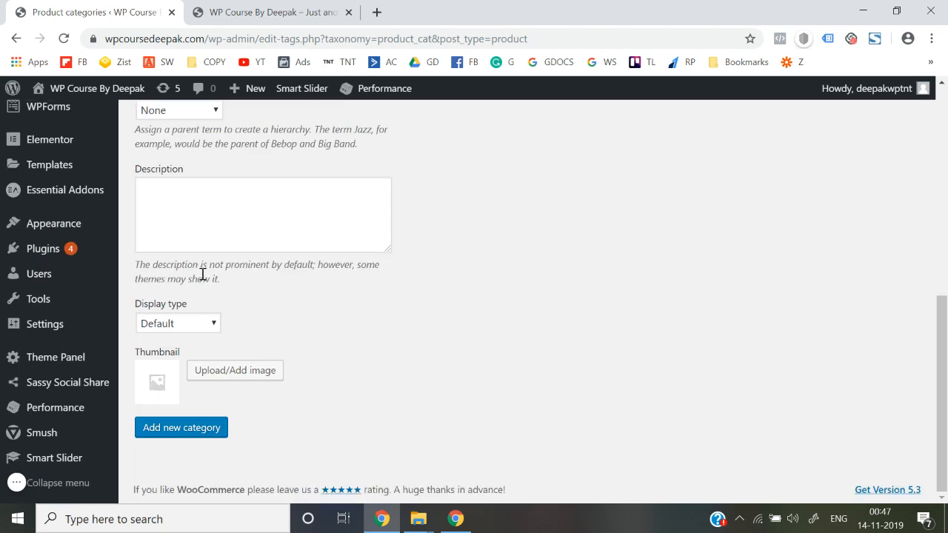
In a new tab, search Google Images for 'shirts'.
{"action": "left_click", "coordinate": [377, 15]}
{"action": "type", "text": "hirts"}
{"action": "key", "text": "ctrl+a"}
{"action": "type", "text": "shiorts"}
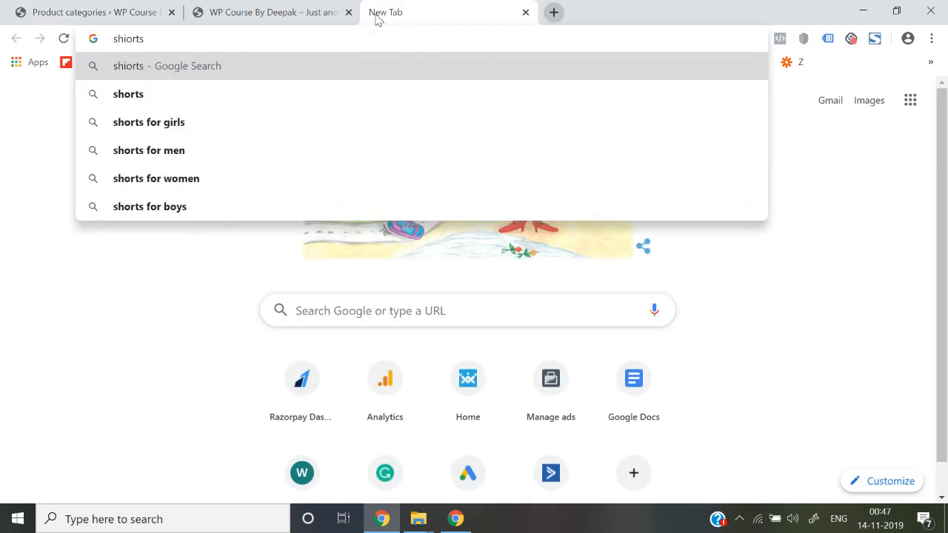
{"action": "key", "text": "Return"}
{"action": "left_click", "coordinate": [263, 155]}
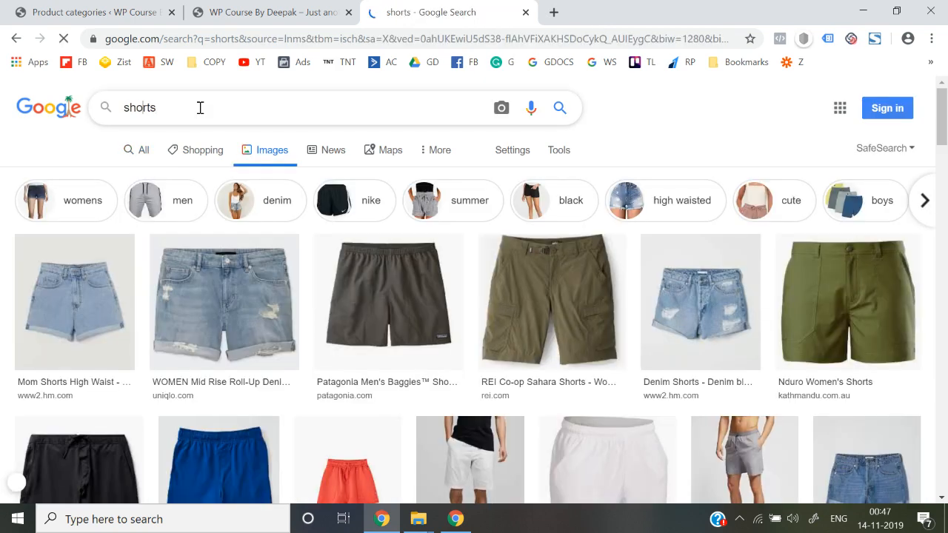
{"action": "key", "text": "BackSpace"}
{"action": "type", "text": "i"}
{"action": "key", "text": "Return"}
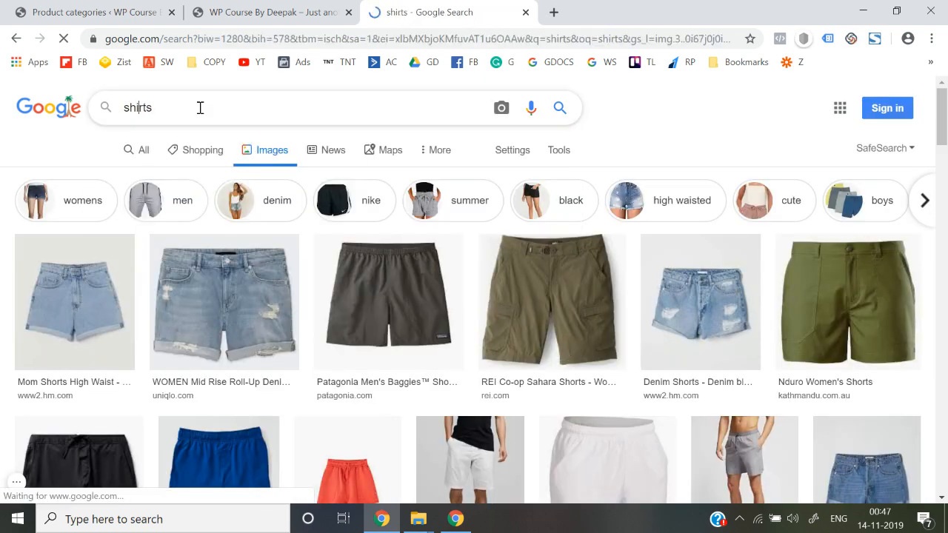
Open the casual checked shirt photo and choose to save it.
{"action": "scroll", "coordinate": [344, 324], "scroll_direction": "down", "scroll_amount": 2}
{"action": "scroll", "coordinate": [344, 324], "scroll_direction": "up", "scroll_amount": 2}
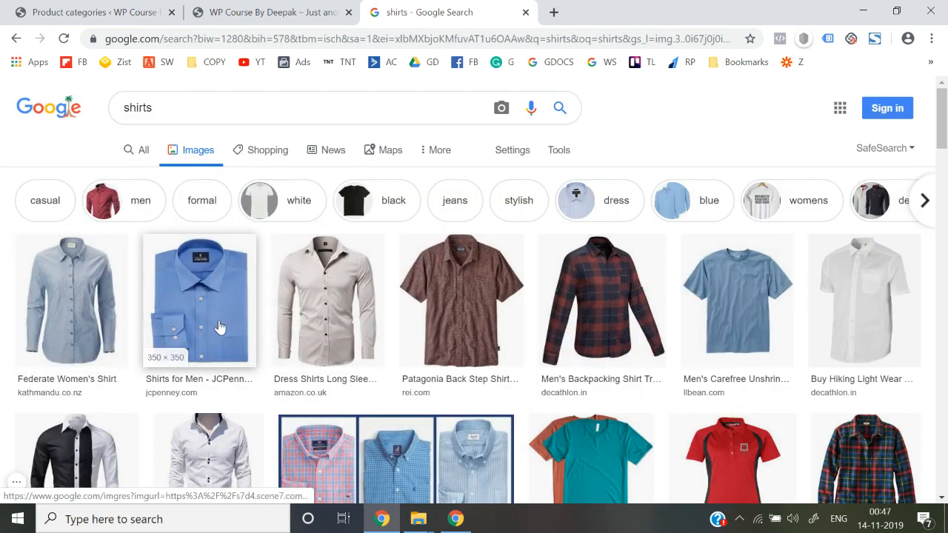
{"action": "scroll", "coordinate": [348, 339], "scroll_direction": "down", "scroll_amount": 10}
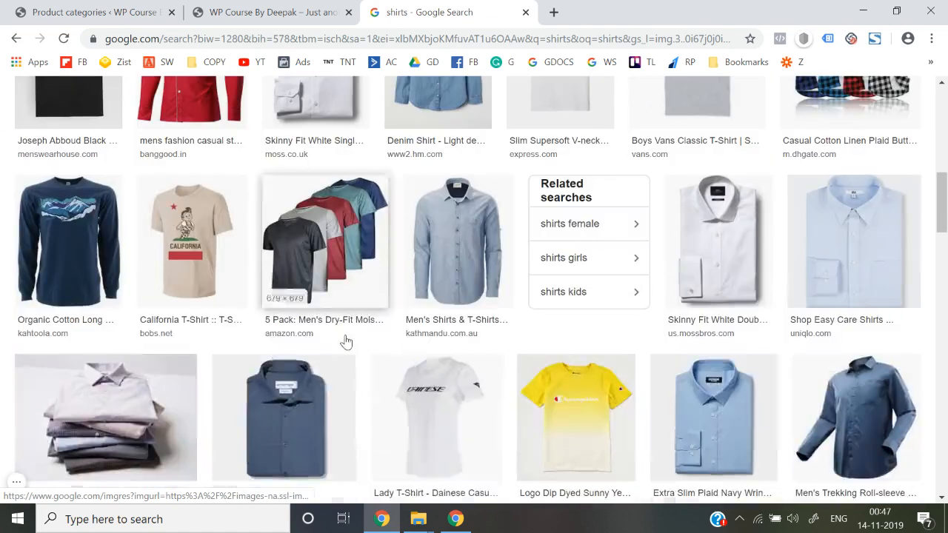
{"action": "scroll", "coordinate": [346, 341], "scroll_direction": "down", "scroll_amount": 4}
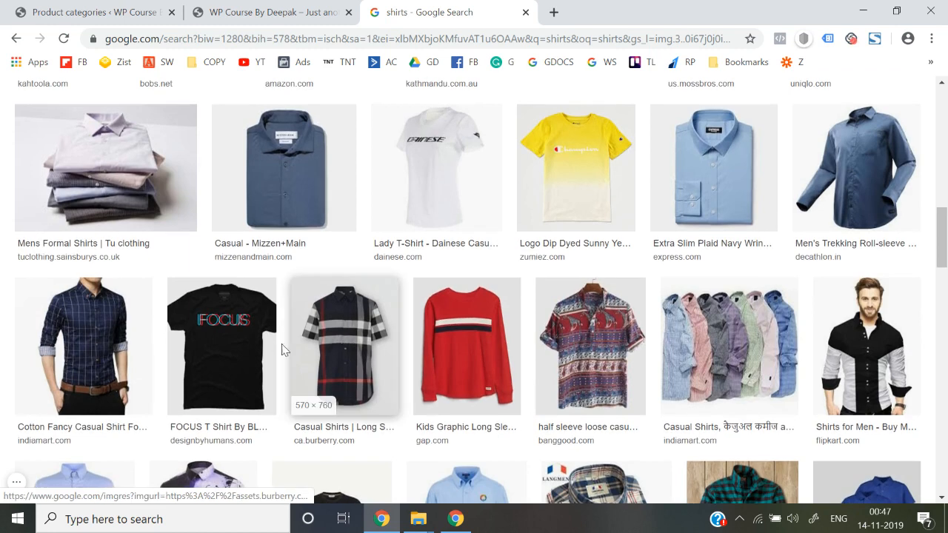
{"action": "left_click", "coordinate": [82, 339]}
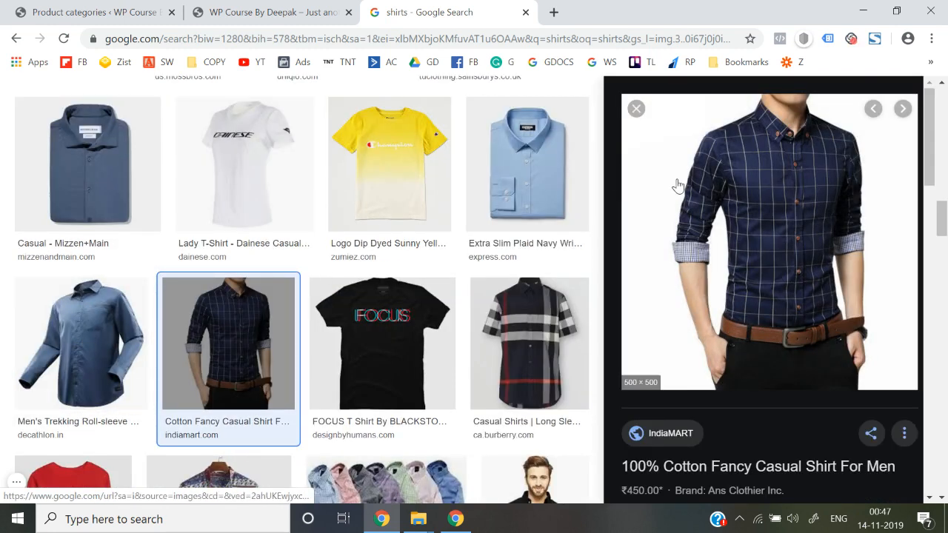
{"action": "right_click", "coordinate": [677, 185]}
{"action": "left_click", "coordinate": [731, 313]}
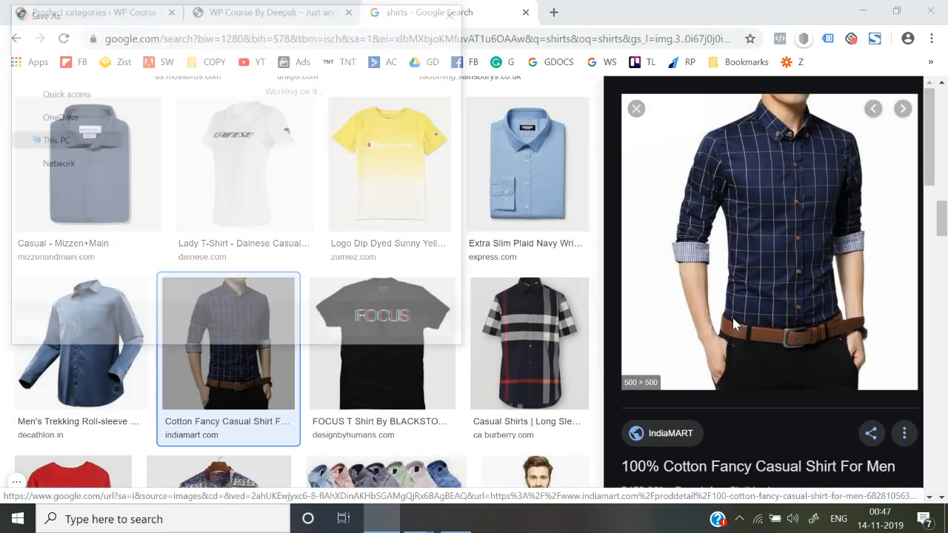
Save the photo to the Desktop as Shirts.jpg and return to the category form.
{"action": "scroll", "coordinate": [102, 141], "scroll_direction": "up", "scroll_amount": 5}
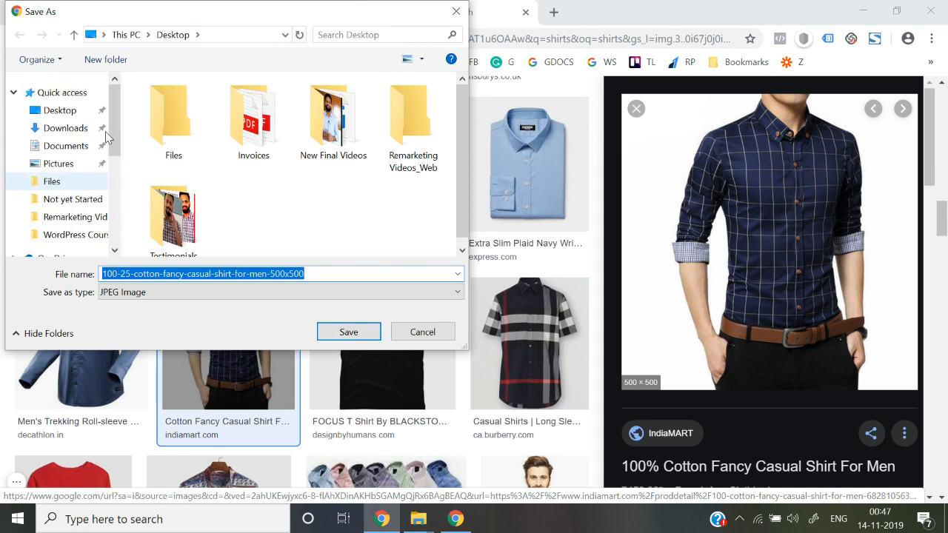
{"action": "left_click", "coordinate": [68, 119]}
{"action": "left_click", "coordinate": [331, 274]}
{"action": "type", "text": "Shirts"}
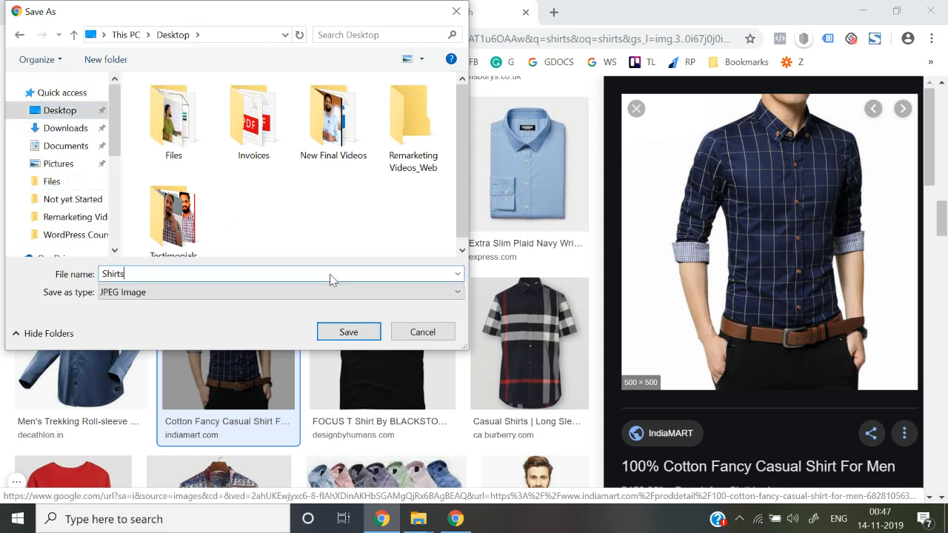
{"action": "key", "text": "Return"}
{"action": "left_click", "coordinate": [89, 12]}
{"action": "left_click", "coordinate": [238, 364]}
Upload Desktop/Shirts.jpg and use it as the category thumbnail.
{"action": "left_click", "coordinate": [455, 316]}
{"action": "scroll", "coordinate": [72, 114], "scroll_direction": "up", "scroll_amount": 3}
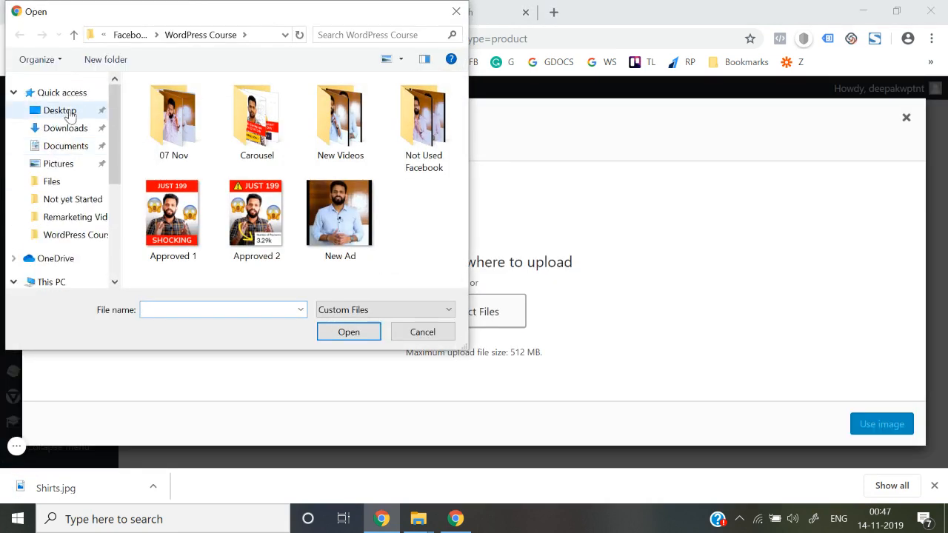
{"action": "left_click", "coordinate": [67, 117]}
{"action": "scroll", "coordinate": [286, 261], "scroll_direction": "down", "scroll_amount": 2}
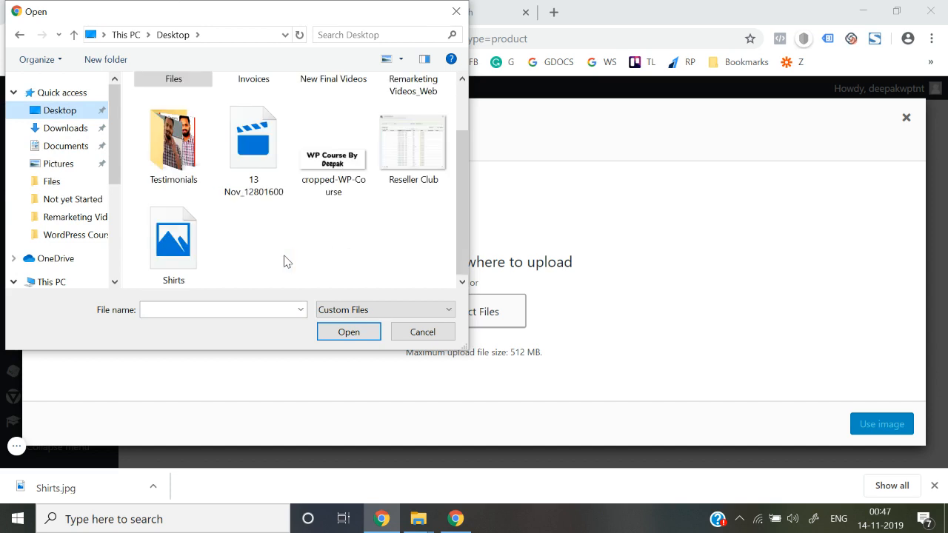
{"action": "double_click", "coordinate": [175, 244]}
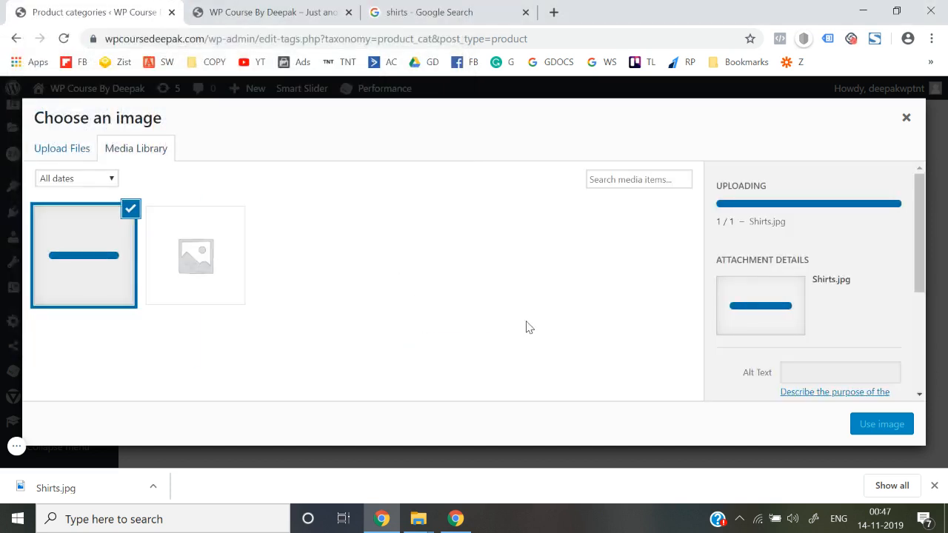
{"action": "left_click", "coordinate": [882, 430]}
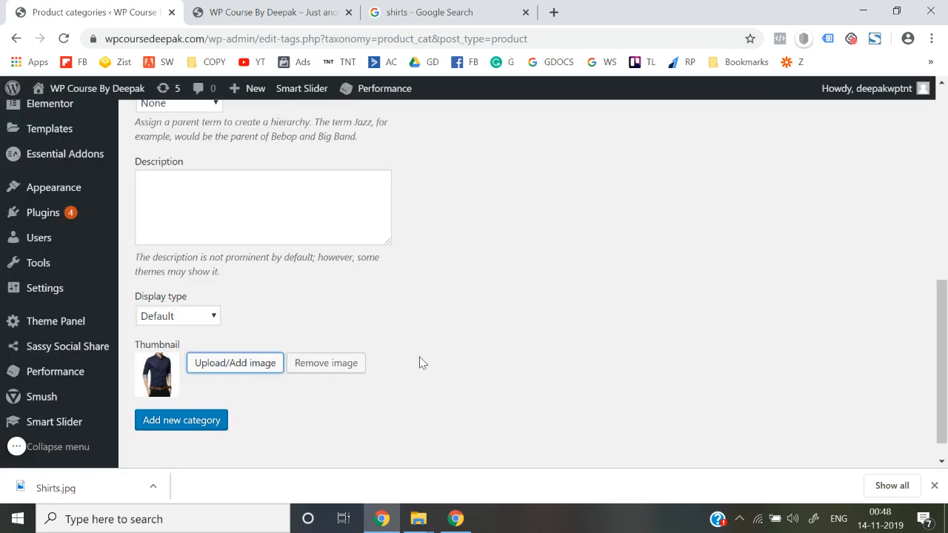
Add the new Shirts category with its thumbnail.
{"action": "scroll", "coordinate": [419, 363], "scroll_direction": "up", "scroll_amount": 6}
{"action": "scroll", "coordinate": [420, 356], "scroll_direction": "down", "scroll_amount": 5}
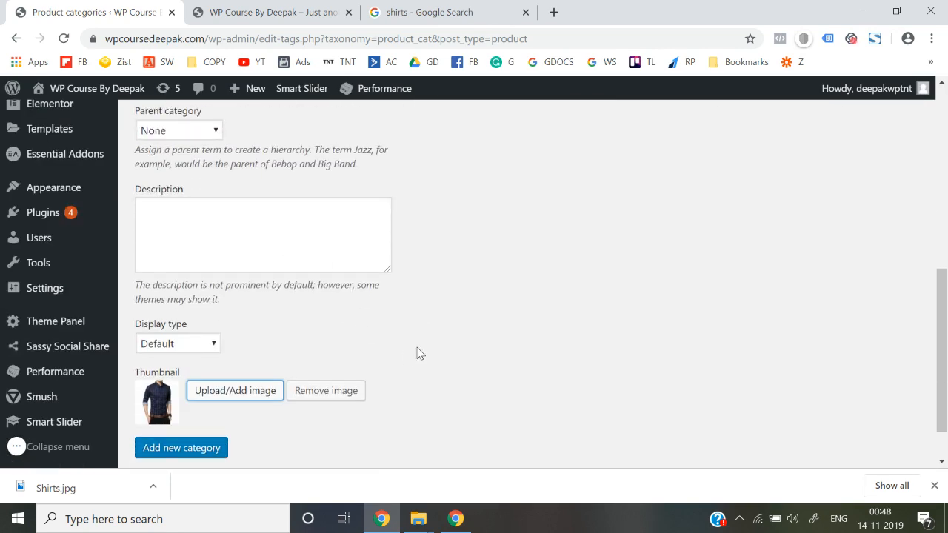
{"action": "scroll", "coordinate": [417, 353], "scroll_direction": "down", "scroll_amount": 1}
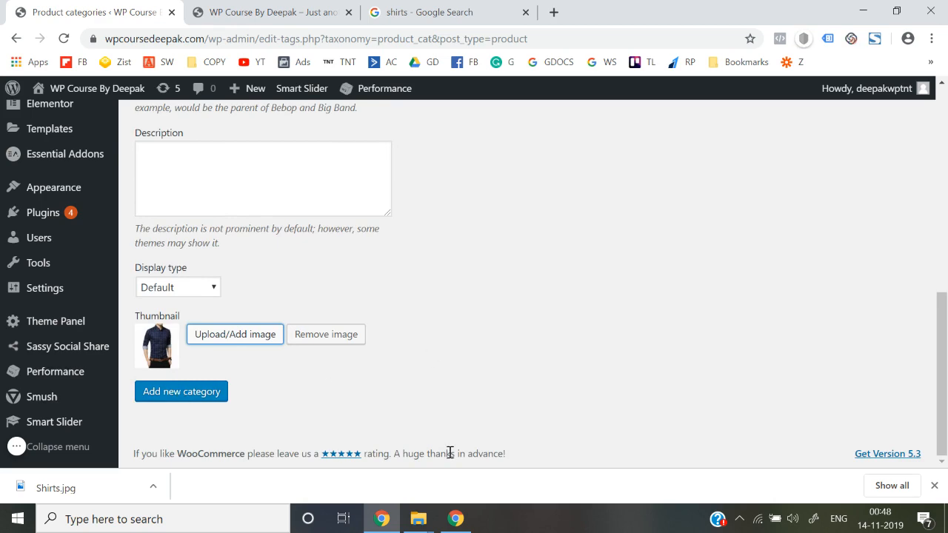
{"action": "scroll", "coordinate": [432, 350], "scroll_direction": "up", "scroll_amount": 5}
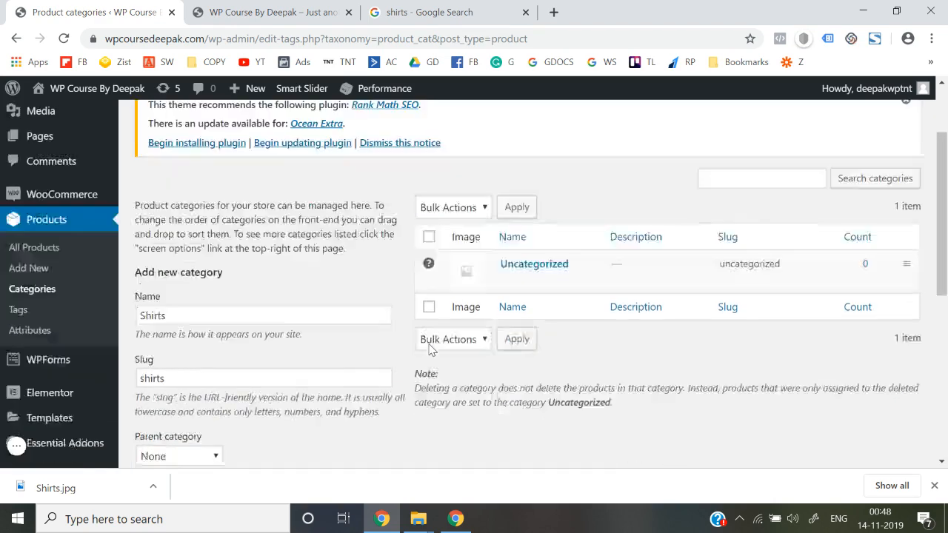
{"action": "scroll", "coordinate": [432, 350], "scroll_direction": "down", "scroll_amount": 5}
{"action": "left_click", "coordinate": [182, 397]}
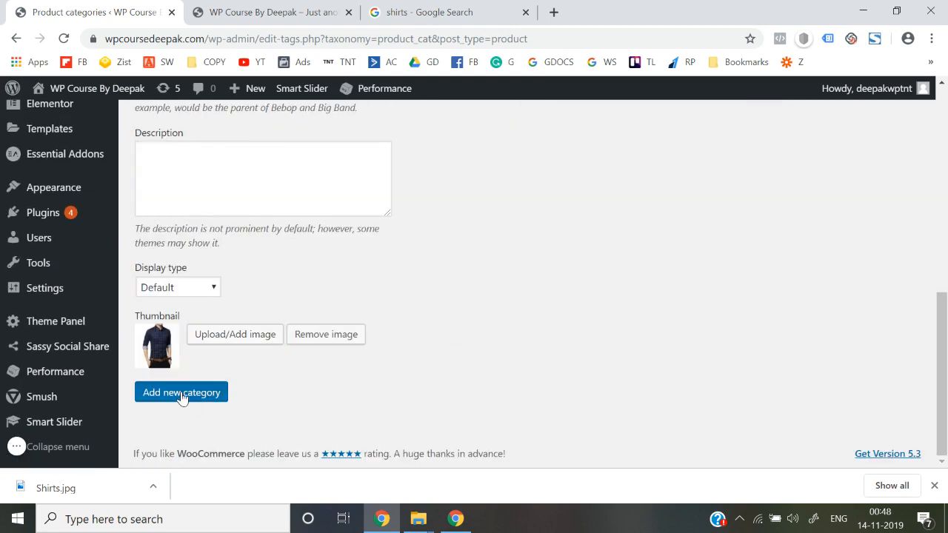
Begin a new Jeans product category, entering its name and starting the slug.
{"action": "scroll", "coordinate": [435, 322], "scroll_direction": "up", "scroll_amount": 7}
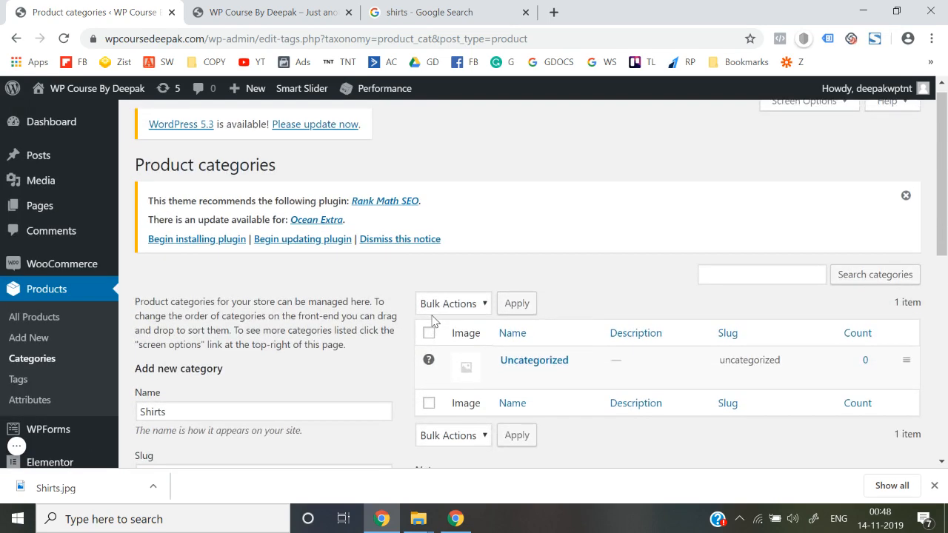
{"action": "scroll", "coordinate": [434, 322], "scroll_direction": "down", "scroll_amount": 3}
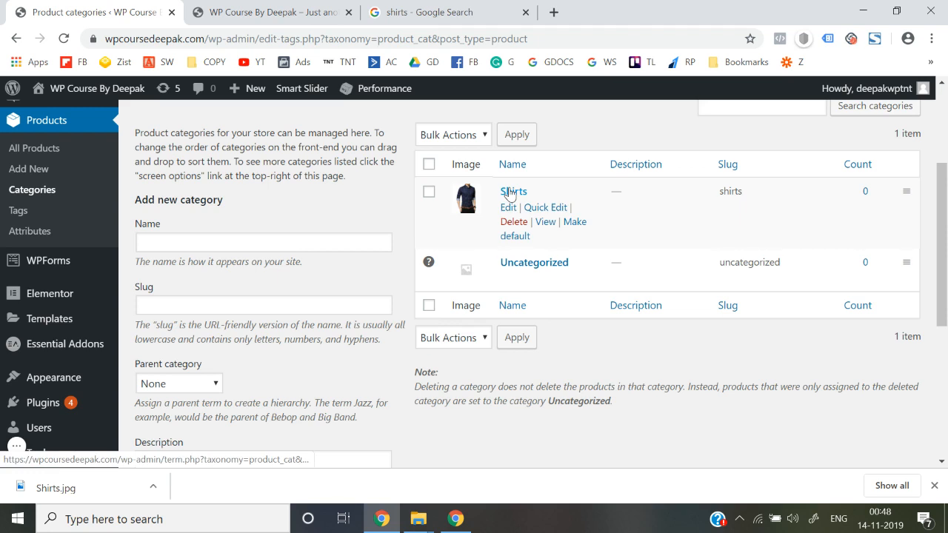
{"action": "left_click", "coordinate": [235, 241]}
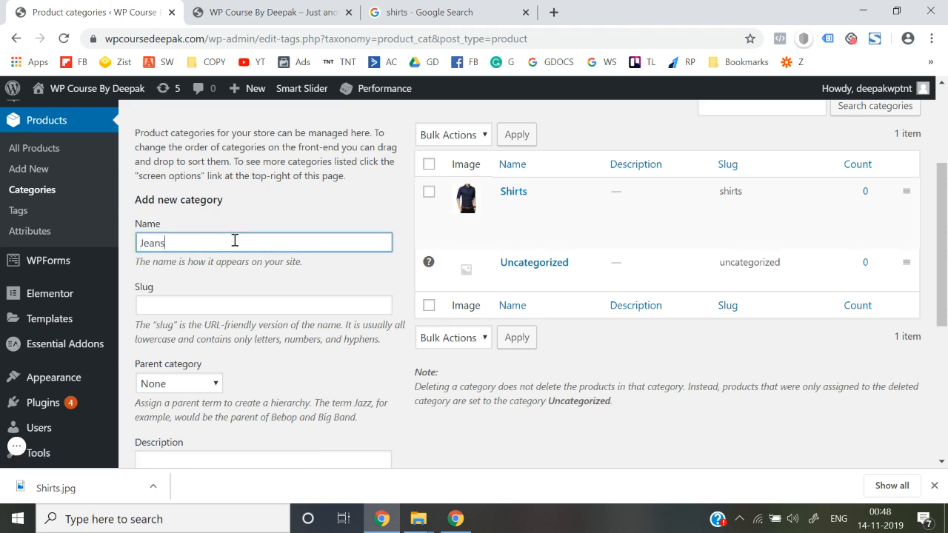
{"action": "scroll", "coordinate": [235, 240], "scroll_direction": "down", "scroll_amount": 1}
{"action": "left_click", "coordinate": [214, 240]}
{"action": "type", "text": "J"}
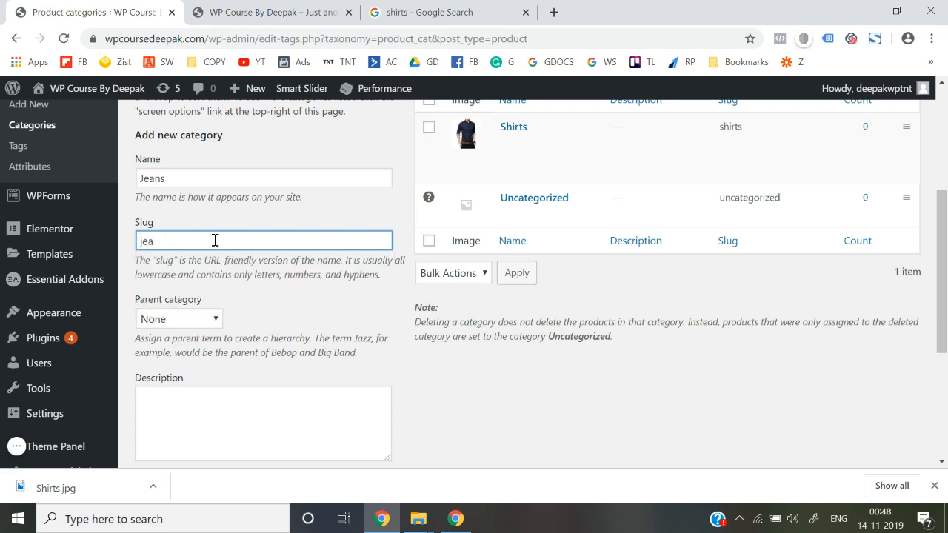
Switch back to the earlier shirts Google Images search results.
{"action": "scroll", "coordinate": [214, 240], "scroll_direction": "down", "scroll_amount": 3}
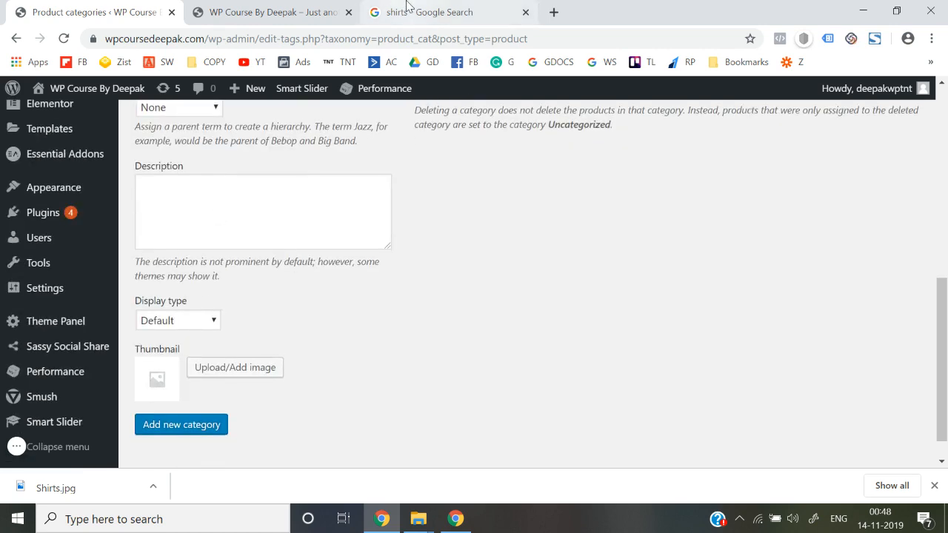
{"action": "left_click", "coordinate": [409, 11]}
{"action": "scroll", "coordinate": [361, 91], "scroll_direction": "up", "scroll_amount": 10}
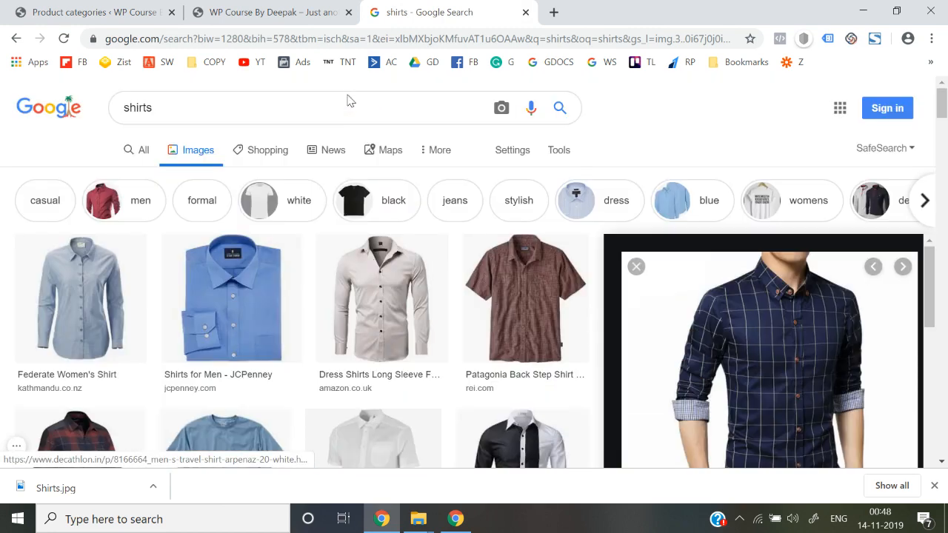
Replace the image search query with 'jeans' and browse the results.
{"action": "left_click", "coordinate": [331, 99]}
{"action": "key", "text": "ctrl+a"}
{"action": "type", "text": "jeans"}
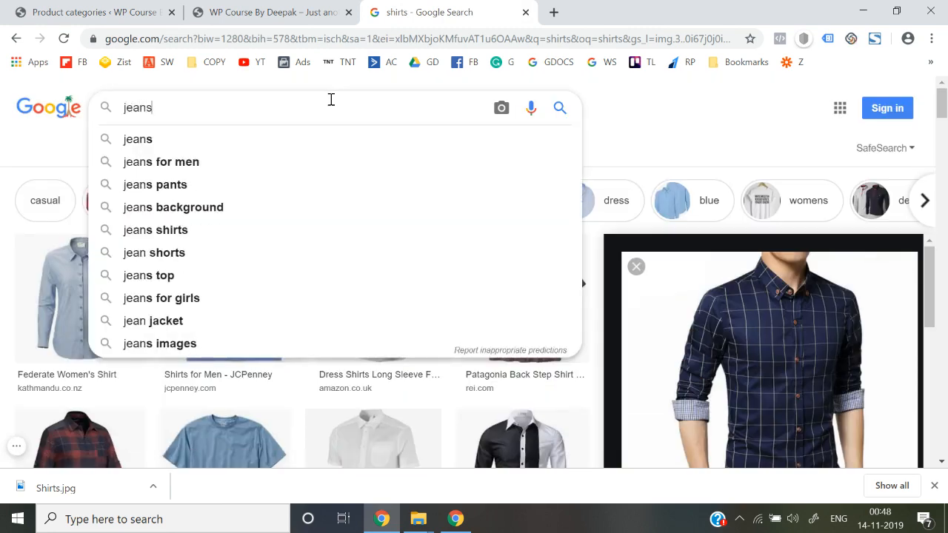
{"action": "key", "text": "Return"}
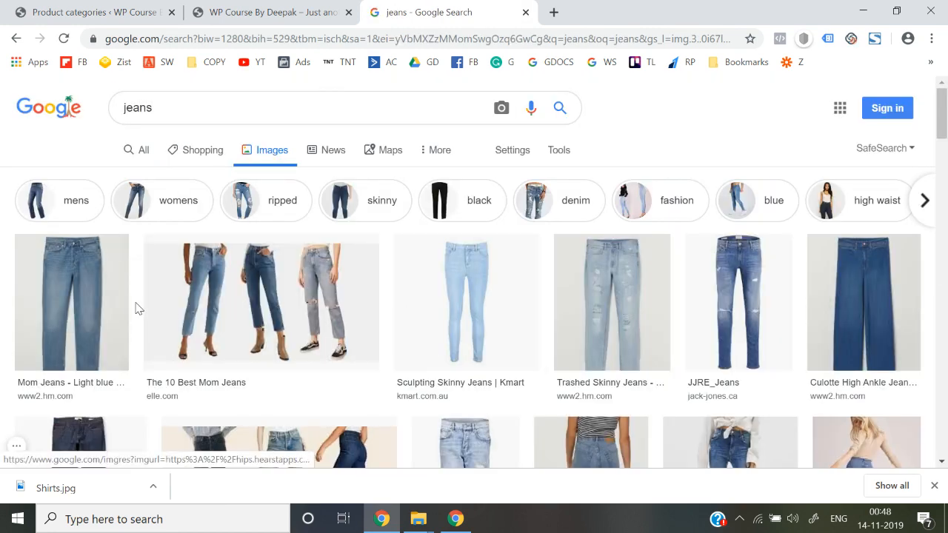
{"action": "scroll", "coordinate": [559, 360], "scroll_direction": "down", "scroll_amount": 5}
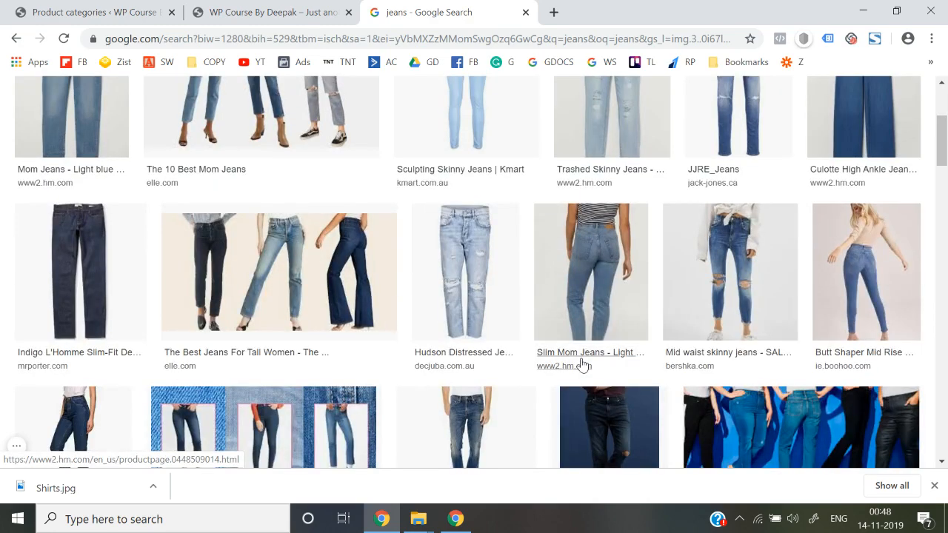
{"action": "scroll", "coordinate": [583, 364], "scroll_direction": "down", "scroll_amount": 3}
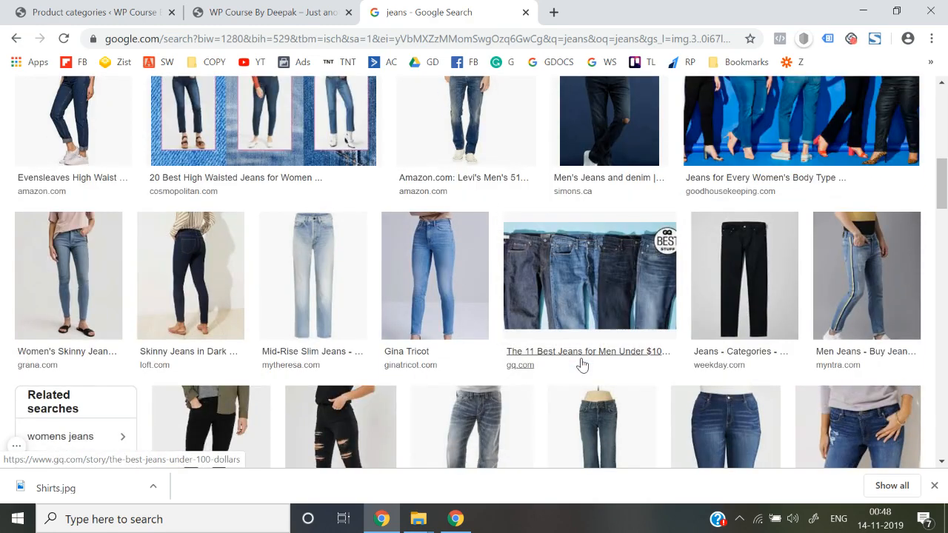
{"action": "scroll", "coordinate": [583, 365], "scroll_direction": "down", "scroll_amount": 2}
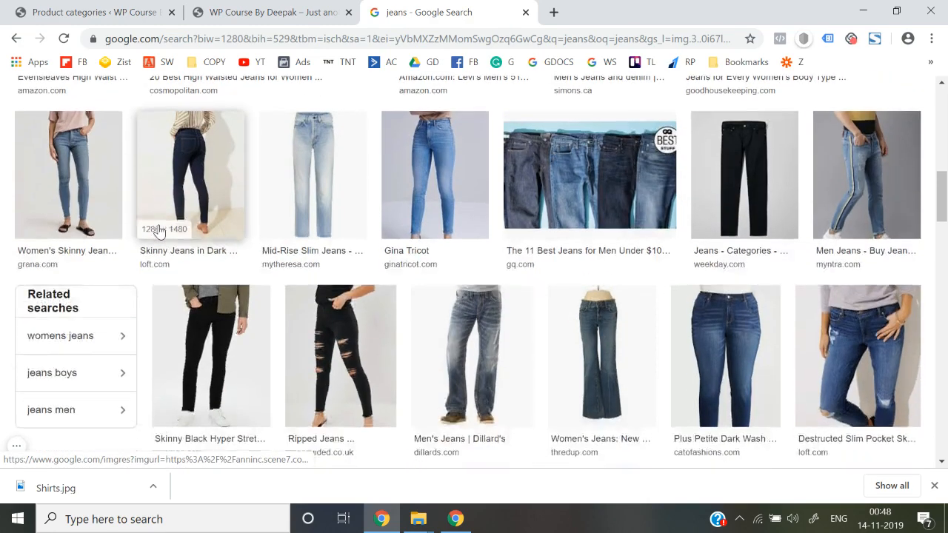
{"action": "scroll", "coordinate": [654, 339], "scroll_direction": "down", "scroll_amount": 2}
Save the Skinny Black Hyper Stretch jeans image to the Desktop as Jeans.
{"action": "left_click", "coordinate": [254, 222]}
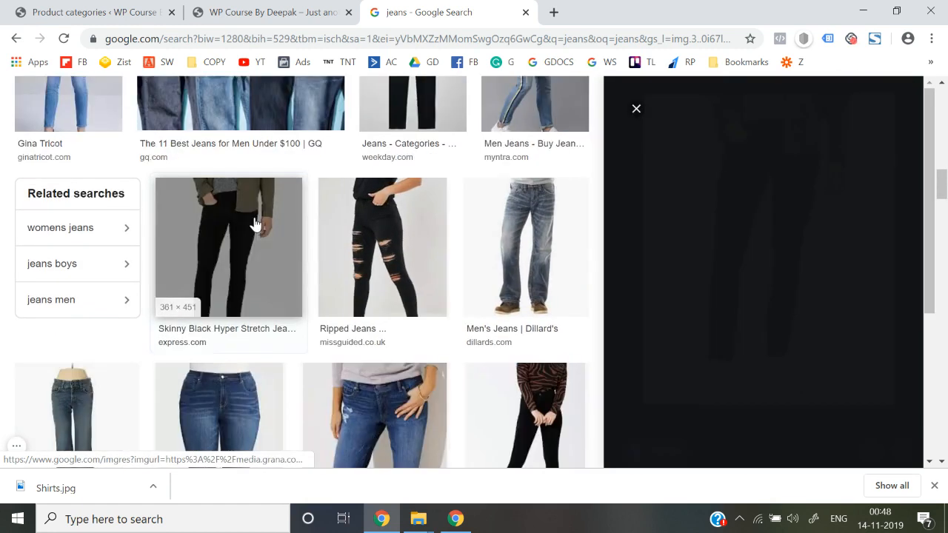
{"action": "right_click", "coordinate": [687, 206]}
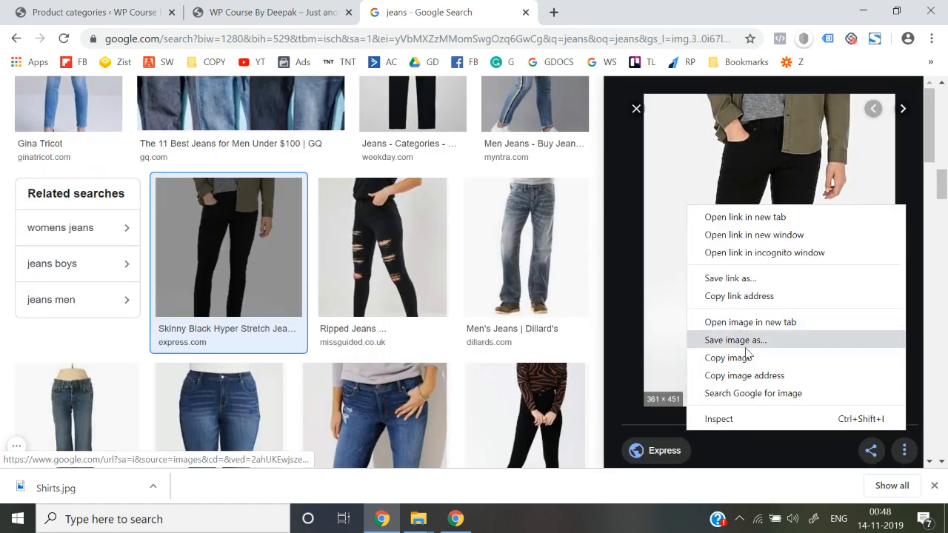
{"action": "left_click", "coordinate": [744, 342]}
{"action": "left_click", "coordinate": [59, 109]}
{"action": "double_click", "coordinate": [225, 275]}
{"action": "type", "text": "Jeans"}
{"action": "key", "text": "Return"}
{"action": "key", "text": "ctrl+1"}
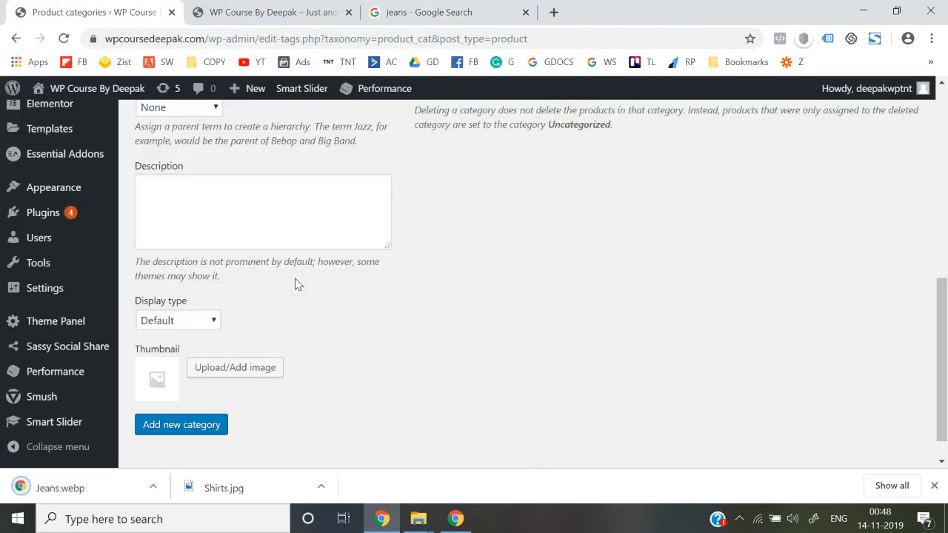
Open the thumbnail image chooser's upload panel, browse the Desktop files, then cancel the file dialog.
{"action": "left_click", "coordinate": [231, 369]}
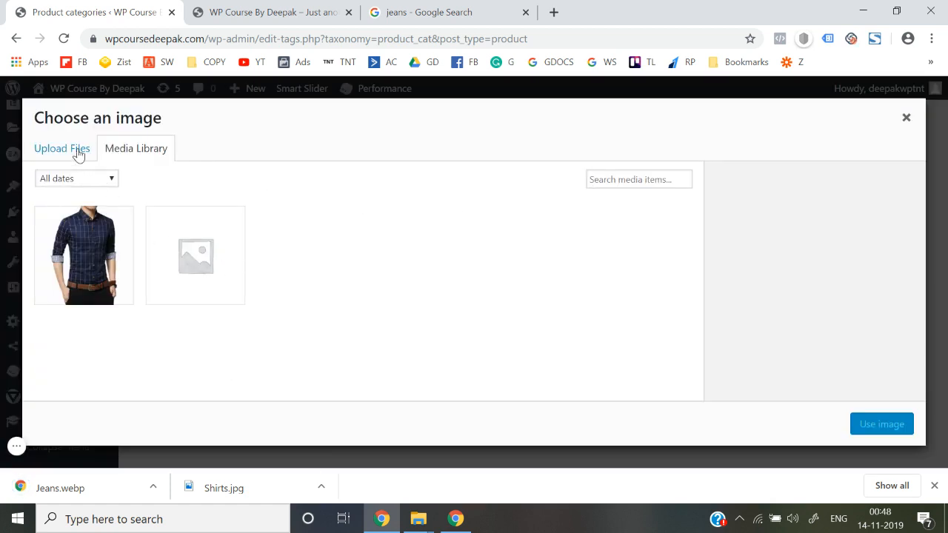
{"action": "left_click", "coordinate": [78, 150]}
{"action": "left_click", "coordinate": [452, 315]}
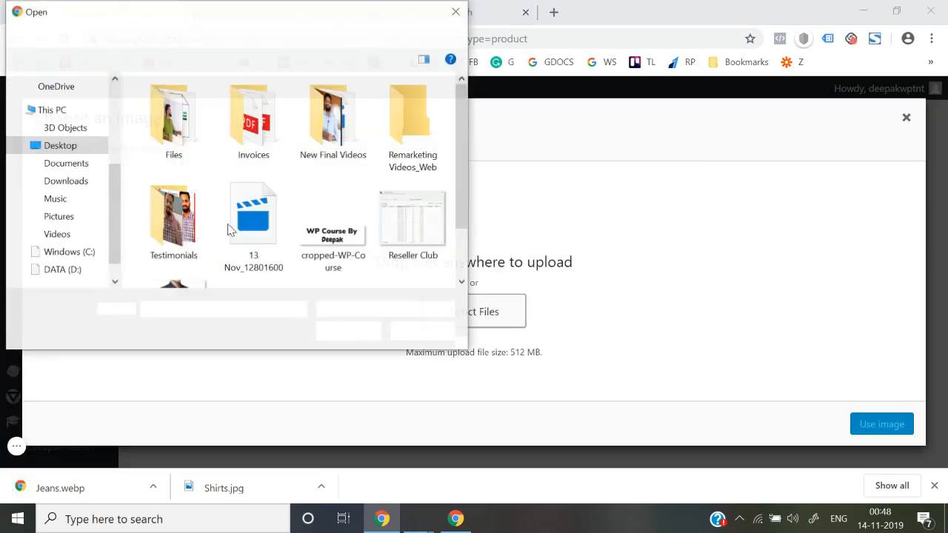
{"action": "scroll", "coordinate": [281, 262], "scroll_direction": "down", "scroll_amount": 1}
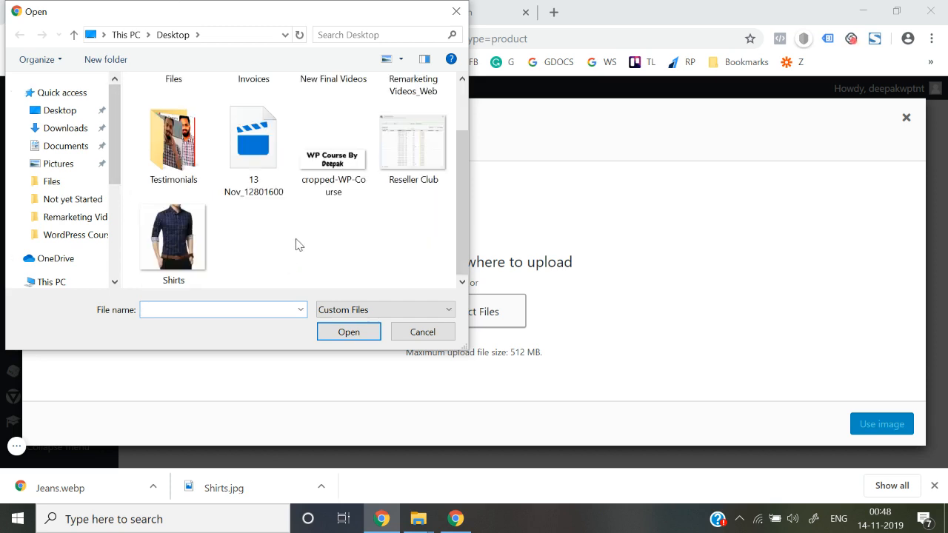
{"action": "left_click", "coordinate": [59, 111]}
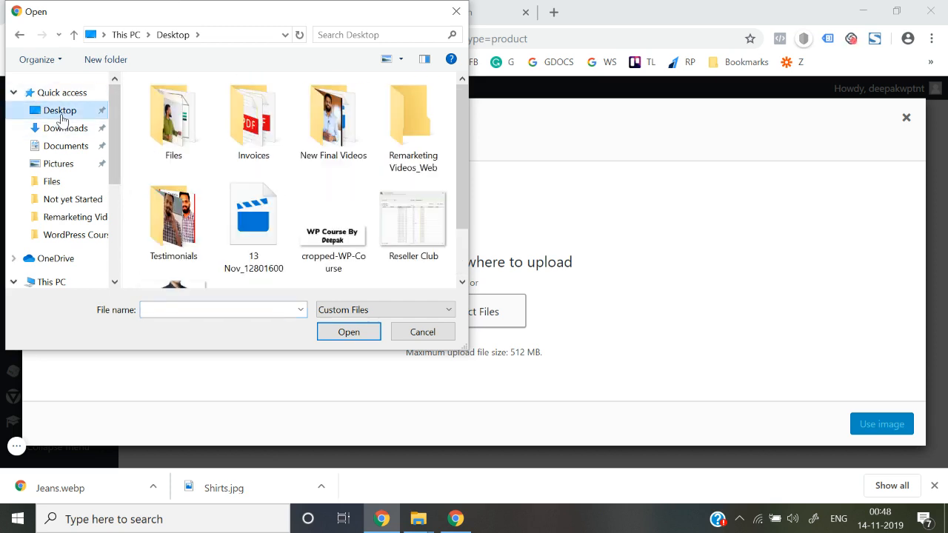
{"action": "scroll", "coordinate": [296, 234], "scroll_direction": "down", "scroll_amount": 1}
{"action": "left_click", "coordinate": [178, 259]}
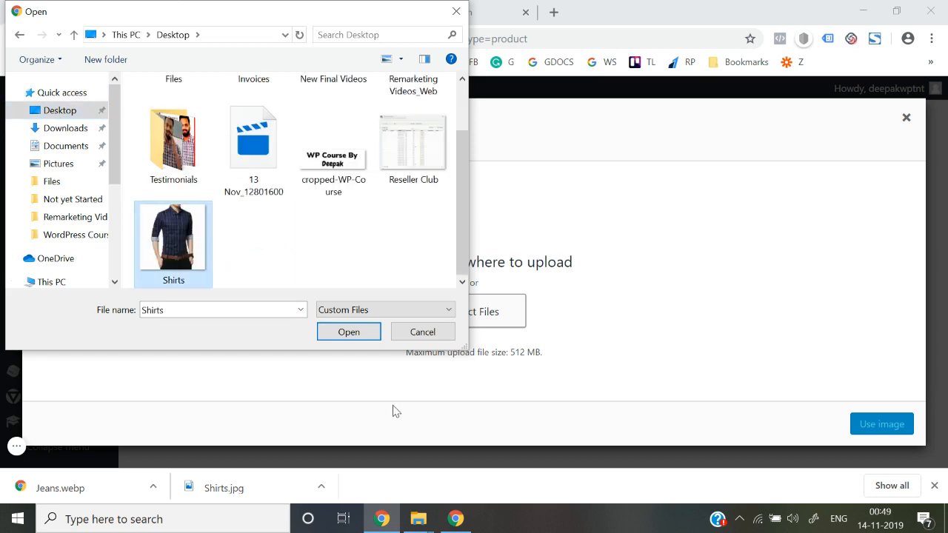
{"action": "left_click", "coordinate": [433, 331]}
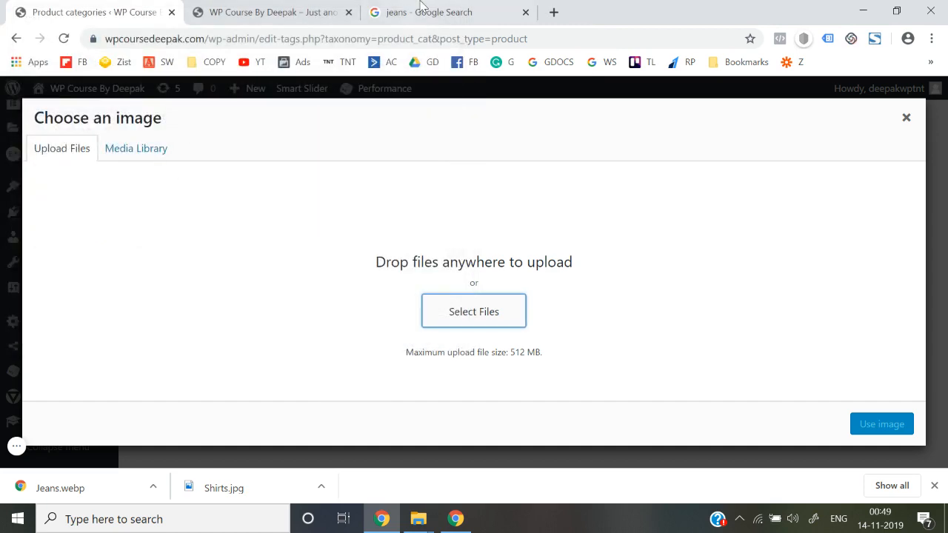
Open the jeans image in its own tab and abandon saving it as WEBP.
{"action": "left_click", "coordinate": [437, 12]}
{"action": "right_click", "coordinate": [710, 231]}
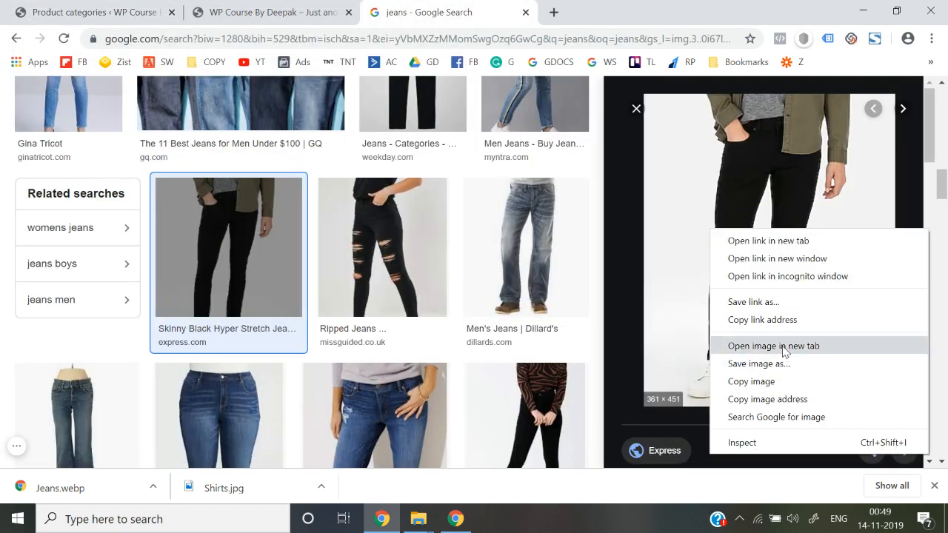
{"action": "left_click", "coordinate": [783, 346]}
{"action": "left_click", "coordinate": [599, 10]}
{"action": "right_click", "coordinate": [511, 243]}
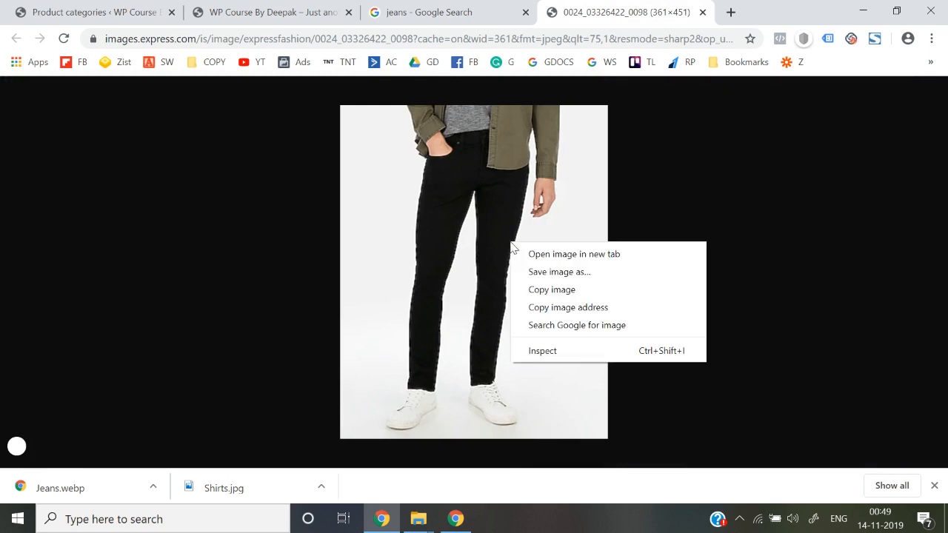
{"action": "left_click", "coordinate": [537, 273]}
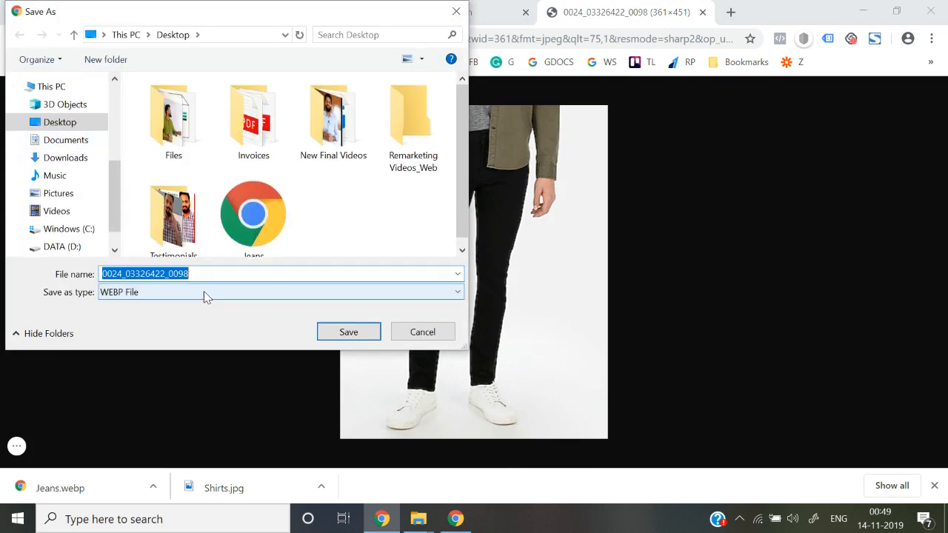
{"action": "left_click", "coordinate": [422, 340]}
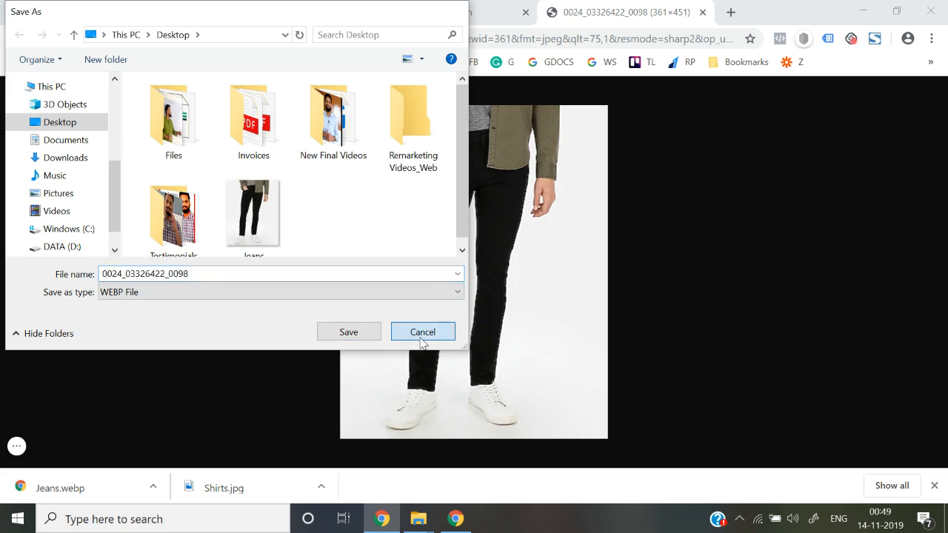
Capture the jeans picture area with FireShot and save it to the Desktop as jeans.
{"action": "left_click", "coordinate": [875, 41]}
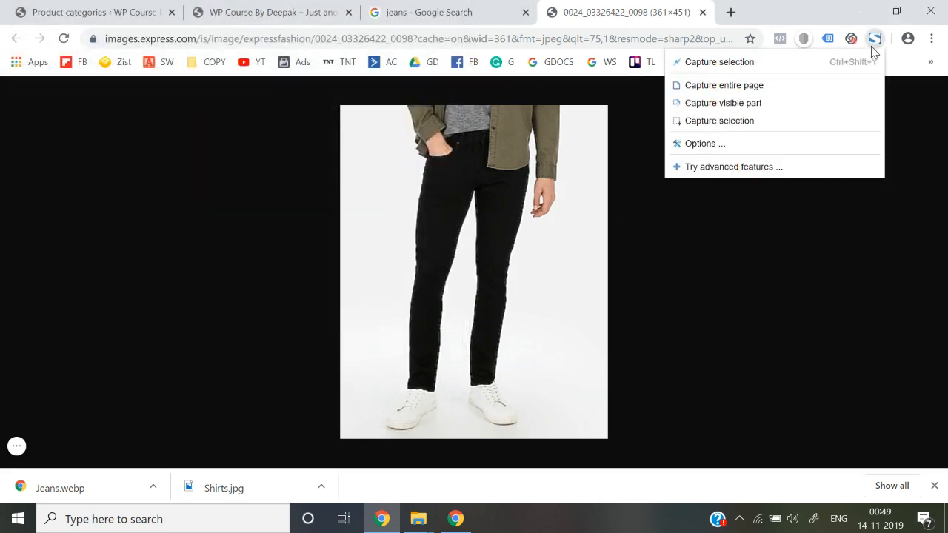
{"action": "left_click", "coordinate": [740, 124]}
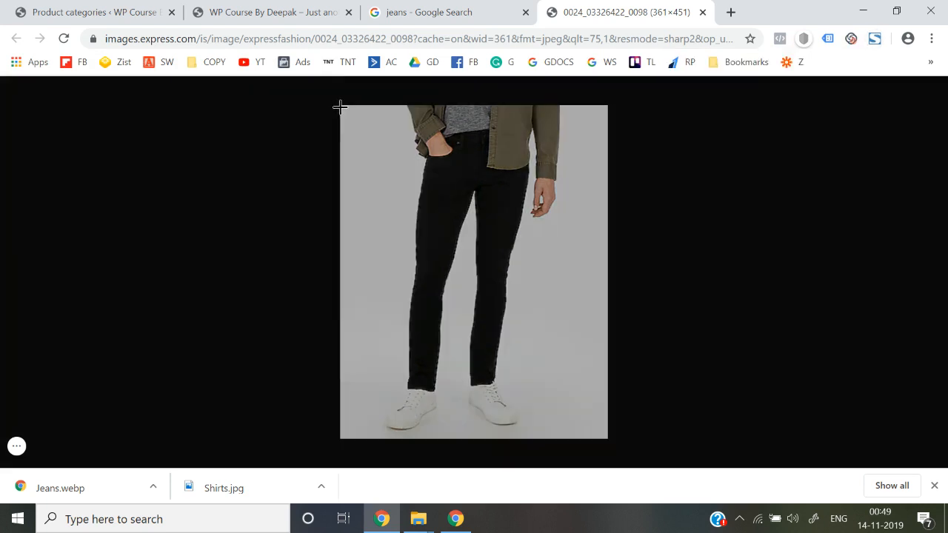
{"action": "left_click_drag", "start_coordinate": [341, 106], "coordinate": [608, 437]}
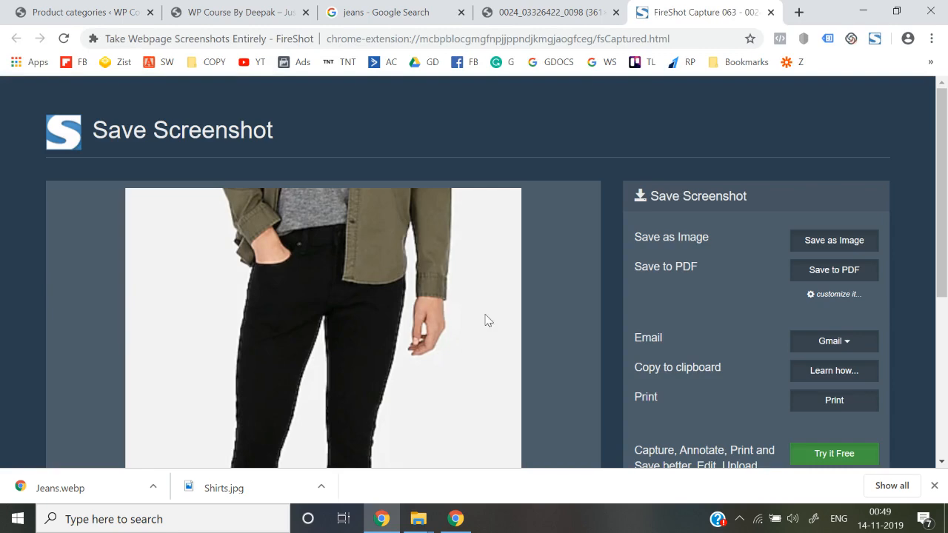
{"action": "right_click", "coordinate": [399, 293]}
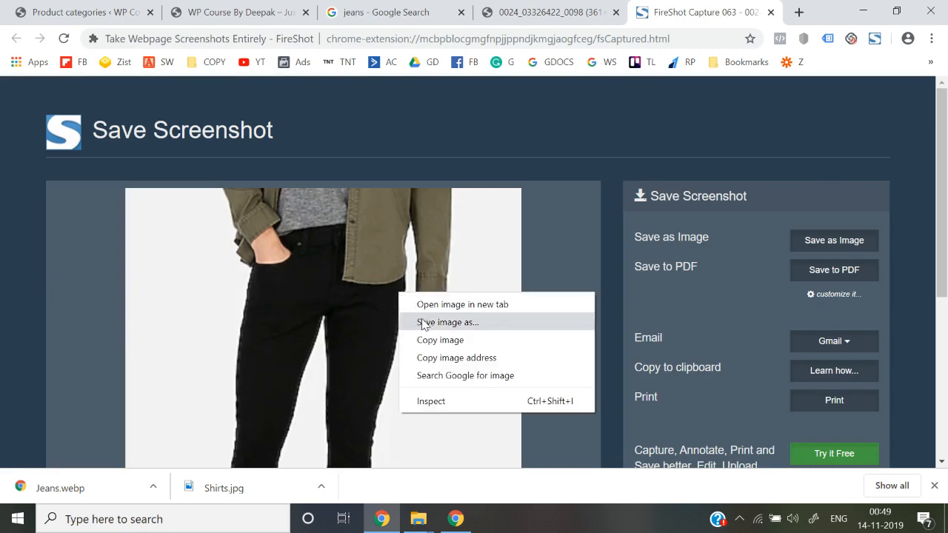
{"action": "left_click", "coordinate": [423, 324]}
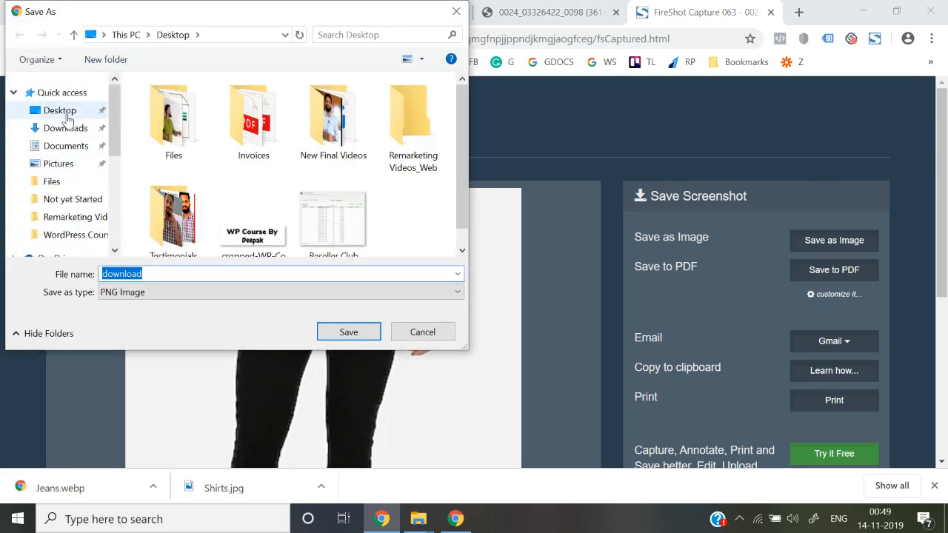
{"action": "left_click", "coordinate": [66, 112]}
{"action": "left_click", "coordinate": [302, 271]}
{"action": "key", "text": "ctrl+a"}
{"action": "type", "text": "j"}
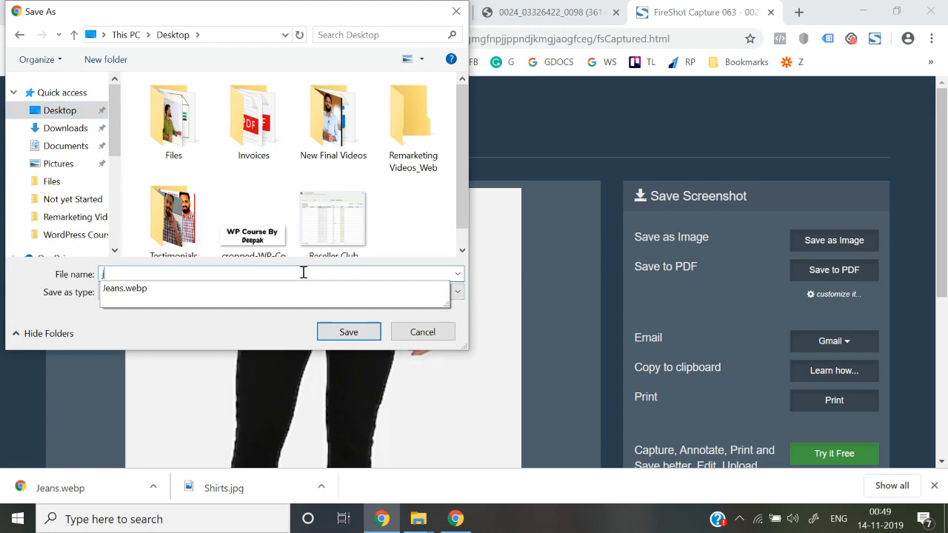
{"action": "type", "text": "eans"}
{"action": "key", "text": "Return"}
Upload the jeans image file and set it as the category thumbnail.
{"action": "left_click", "coordinate": [81, 12]}
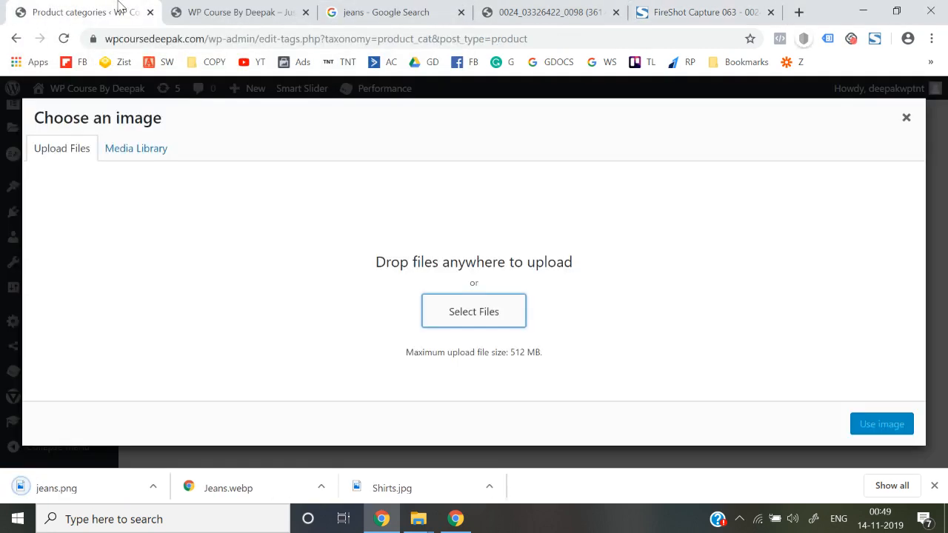
{"action": "left_click", "coordinate": [465, 312]}
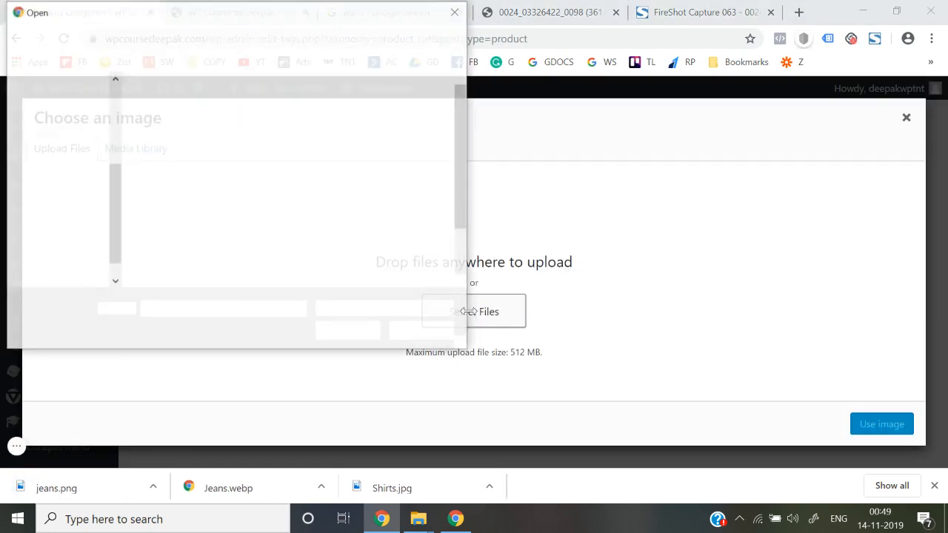
{"action": "scroll", "coordinate": [169, 228], "scroll_direction": "down", "scroll_amount": 1}
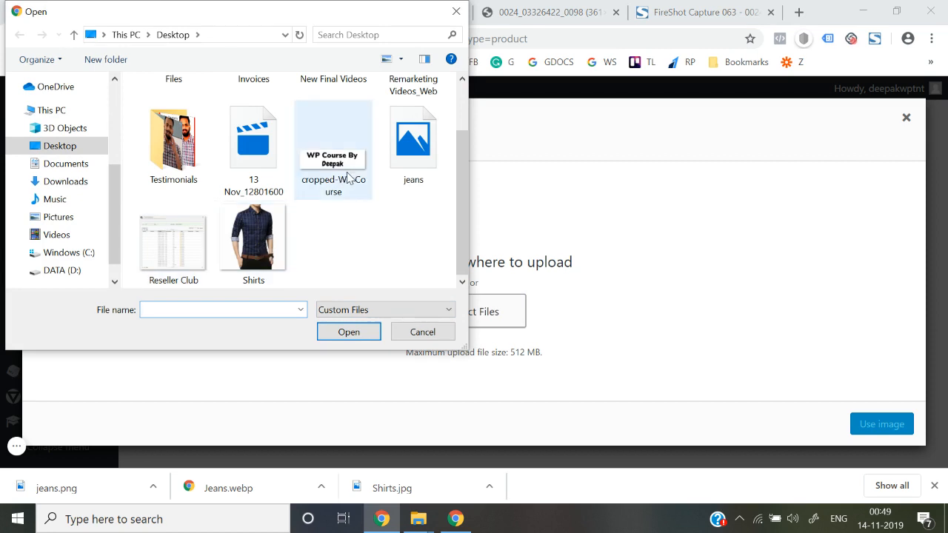
{"action": "double_click", "coordinate": [414, 169]}
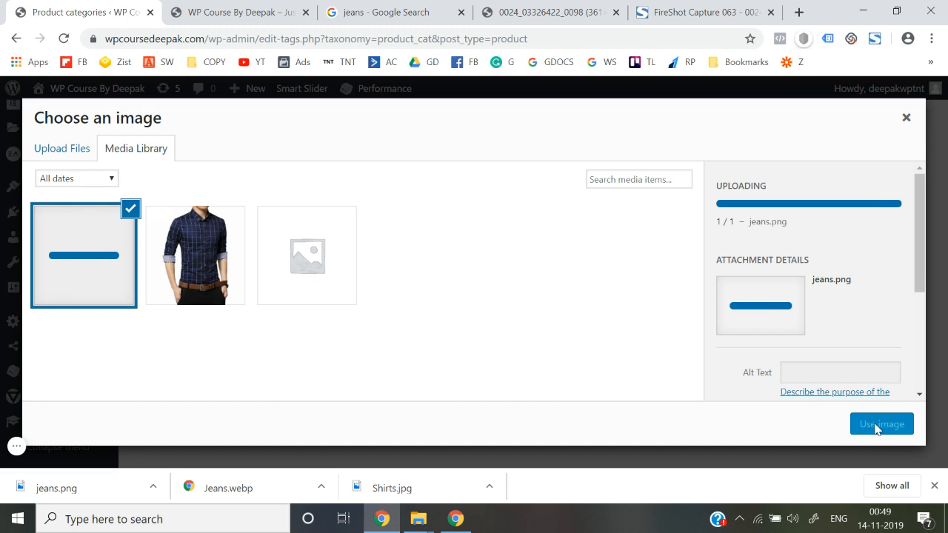
{"action": "left_click", "coordinate": [878, 425]}
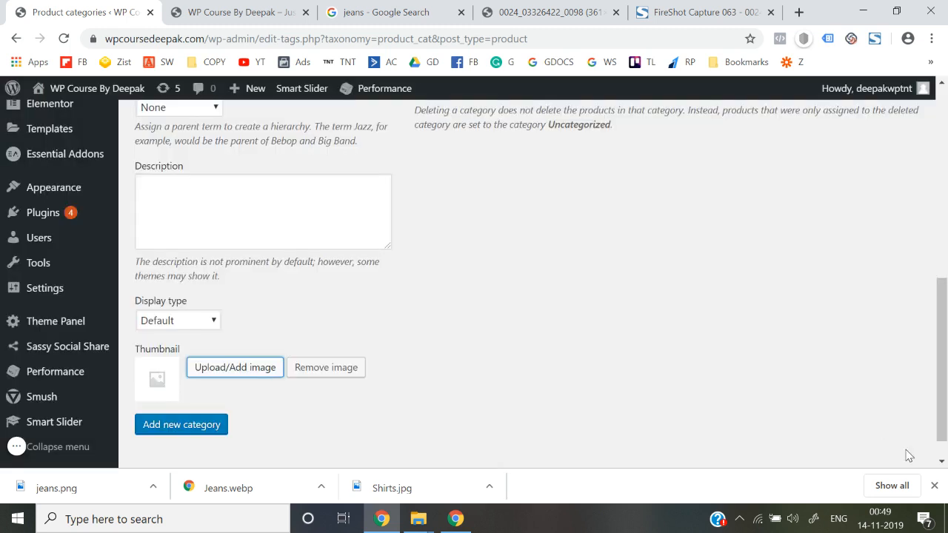
{"action": "left_click", "coordinate": [935, 488]}
Add the Jeans category and check it in the product categories list.
{"action": "left_click", "coordinate": [179, 432]}
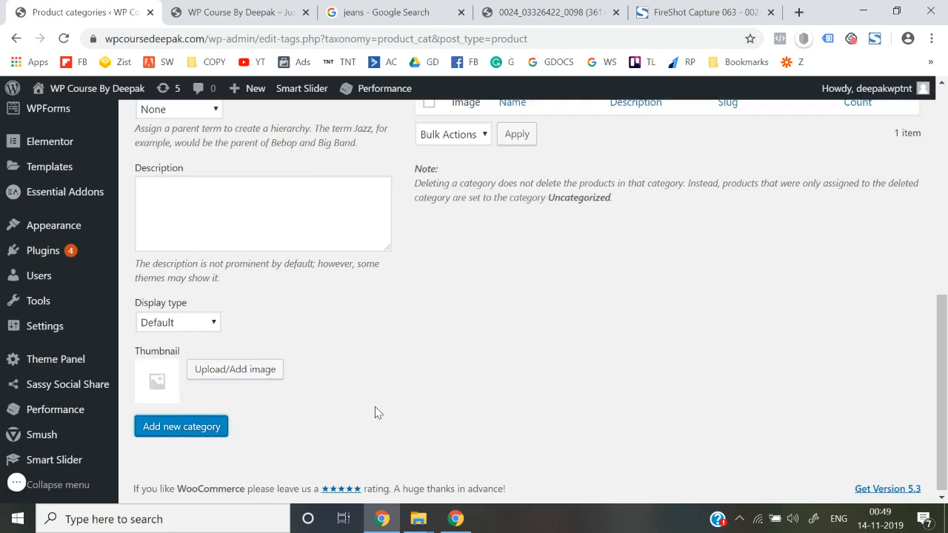
{"action": "scroll", "coordinate": [375, 408], "scroll_direction": "up", "scroll_amount": 5}
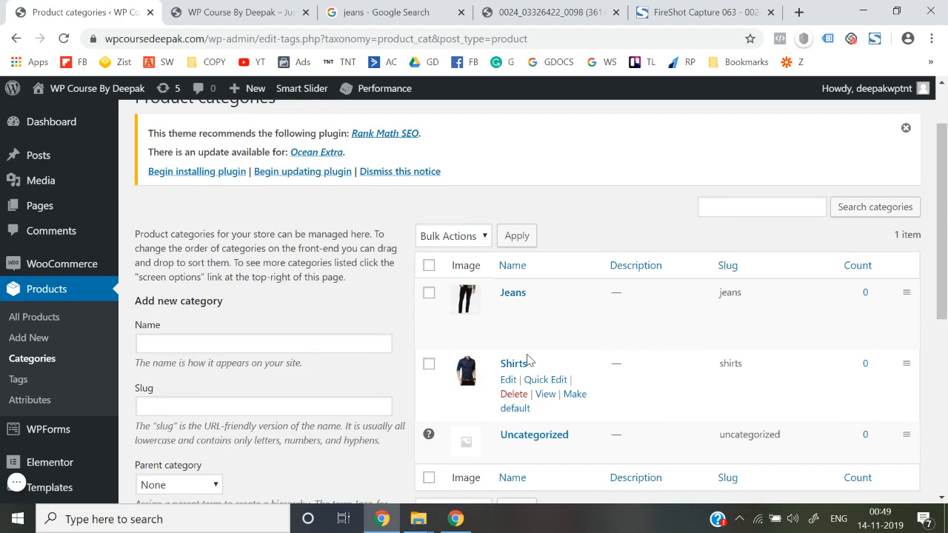
{"action": "scroll", "coordinate": [510, 356], "scroll_direction": "down", "scroll_amount": 1}
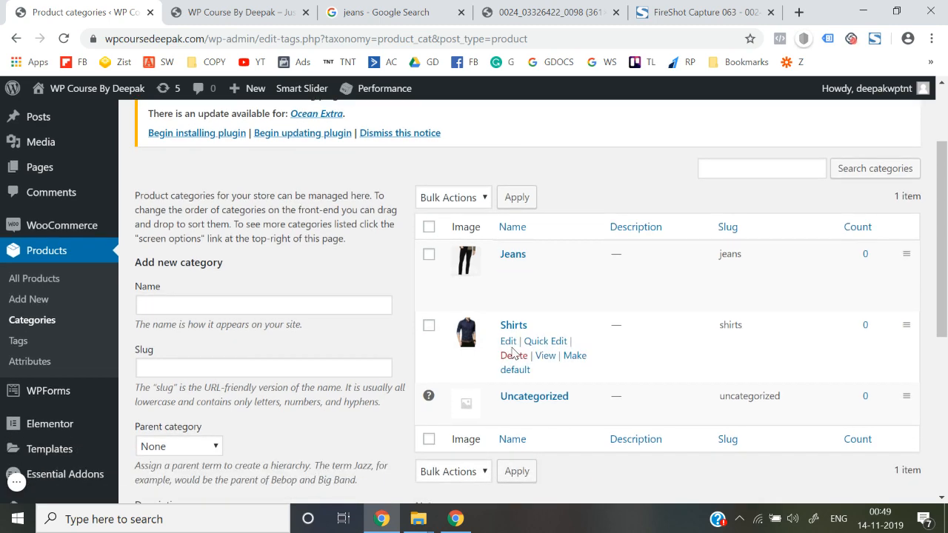
{"action": "scroll", "coordinate": [224, 256], "scroll_direction": "down", "scroll_amount": 2}
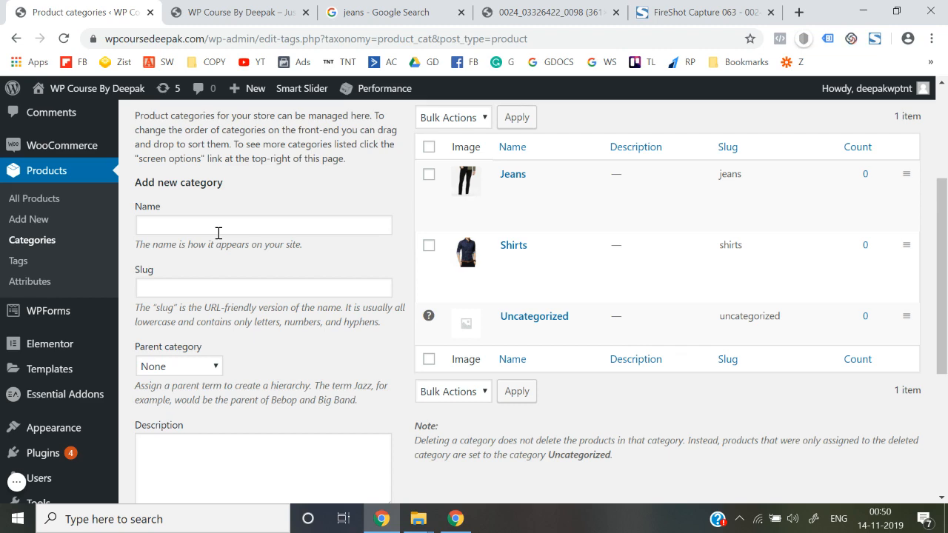
{"action": "left_click", "coordinate": [548, 12]}
Search the web for myntra and open the Myntra shopping site, declining notifications.
{"action": "left_click", "coordinate": [575, 39]}
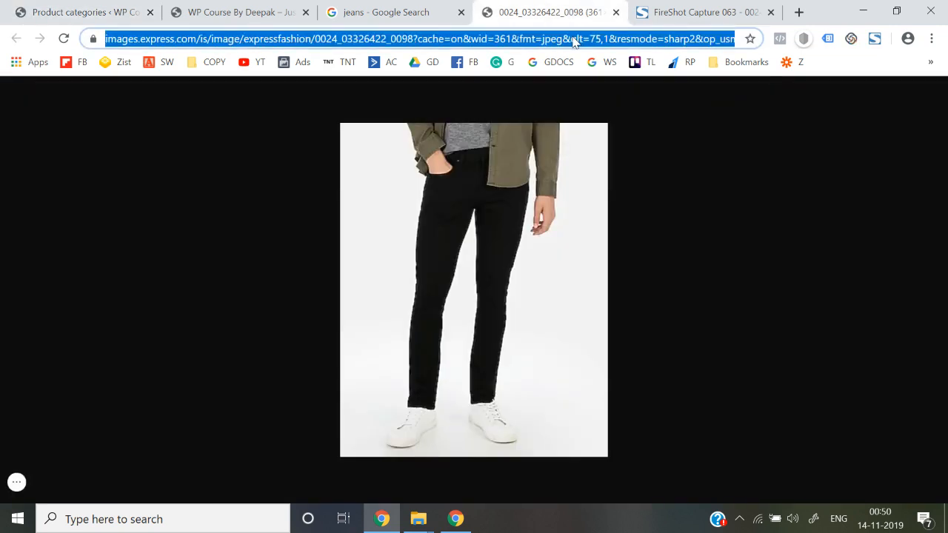
{"action": "type", "text": "myntra"}
{"action": "key", "text": "Return"}
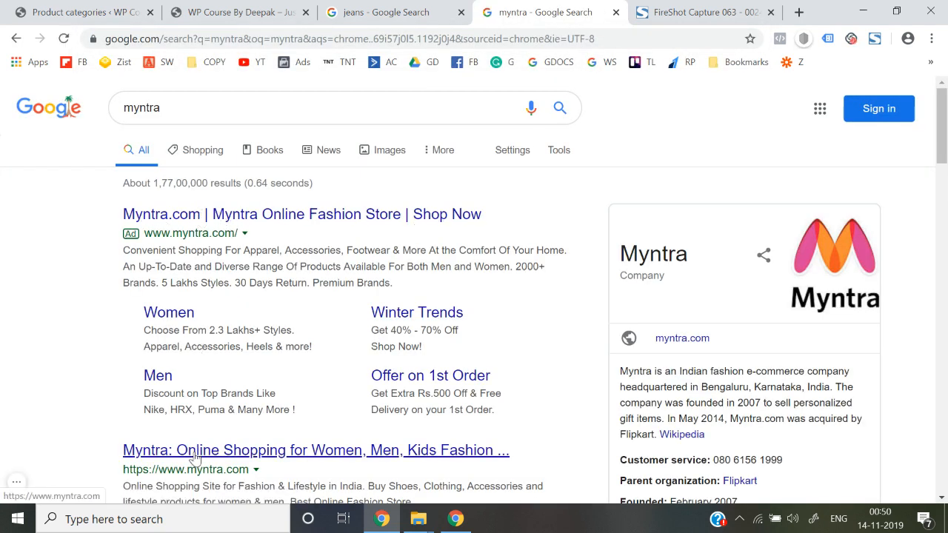
{"action": "left_click", "coordinate": [194, 458]}
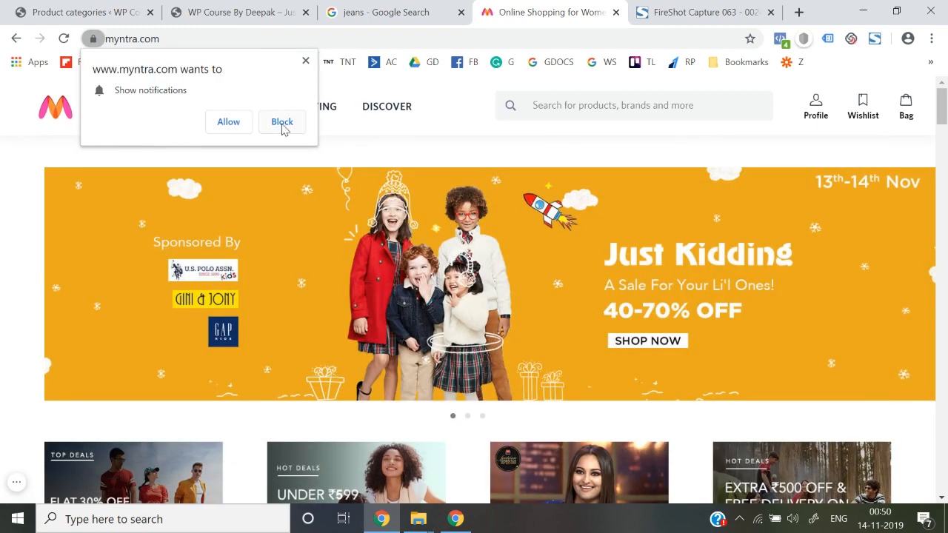
{"action": "left_click", "coordinate": [282, 123]}
{"action": "mouse_move", "coordinate": [117, 112]}
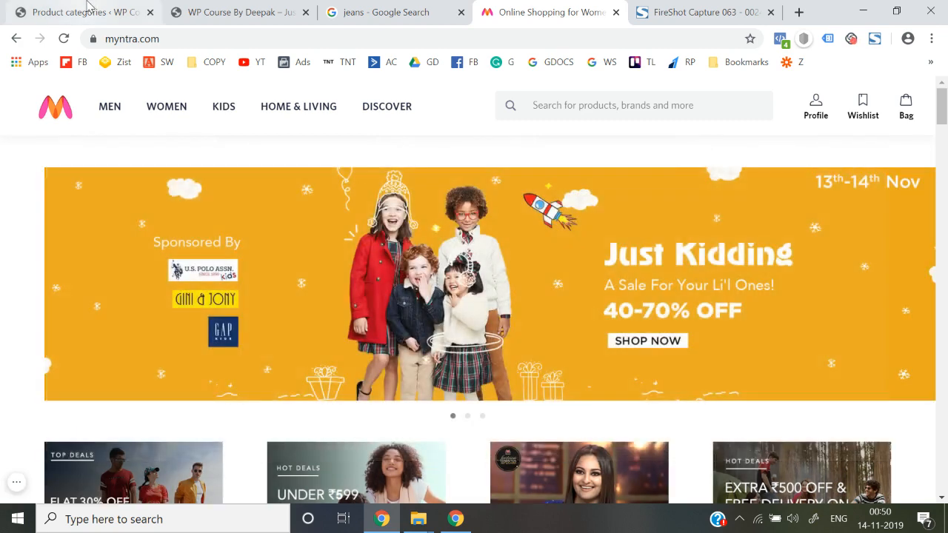
Return to WordPress and enter Jackets as the new category's name.
{"action": "left_click", "coordinate": [90, 11]}
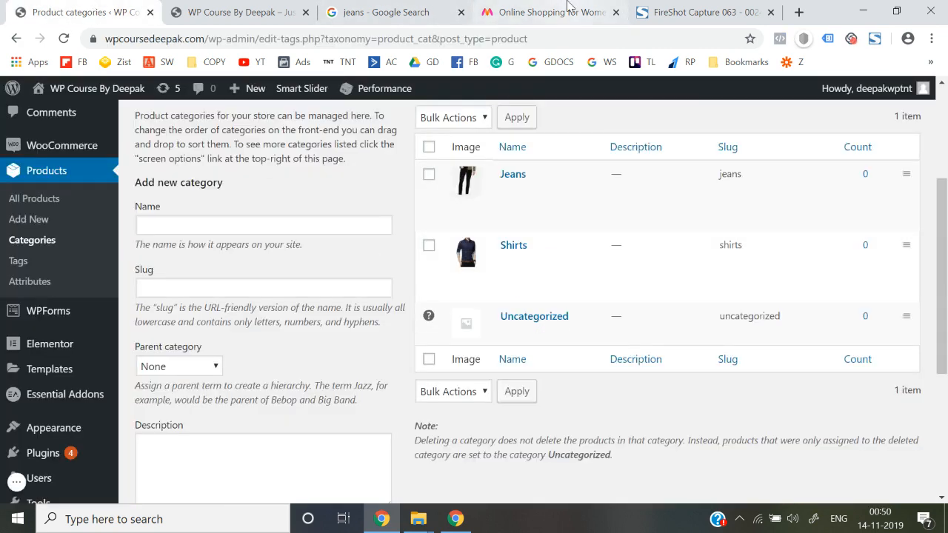
{"action": "left_click", "coordinate": [544, 12]}
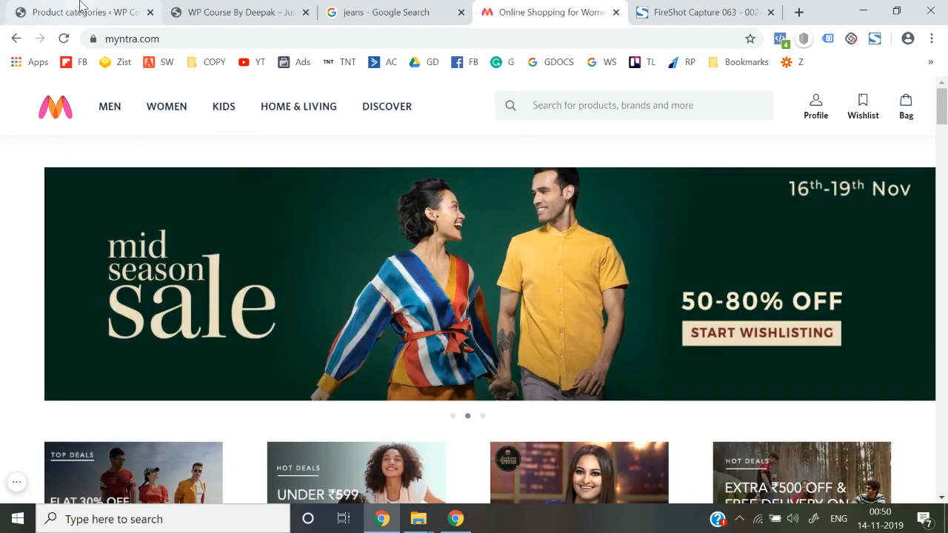
{"action": "left_click", "coordinate": [85, 13]}
{"action": "left_click", "coordinate": [236, 232]}
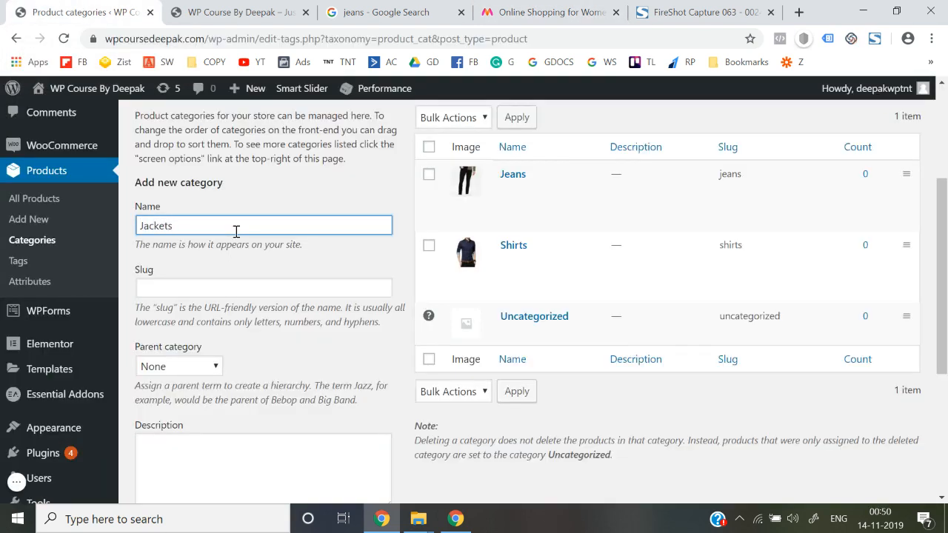
Copy the category name Jackets into the Slug field.
{"action": "left_click", "coordinate": [277, 374]}
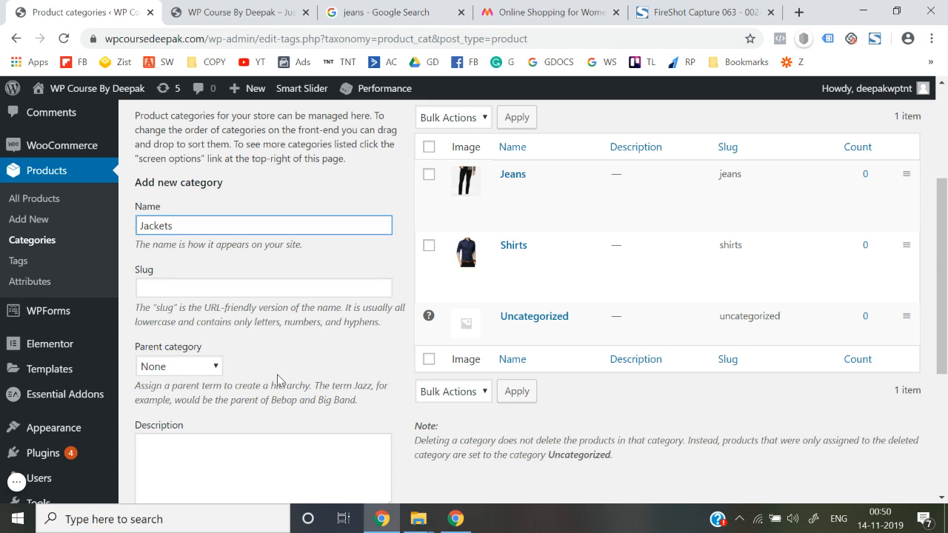
{"action": "left_click", "coordinate": [200, 235]}
{"action": "key", "text": "ctrl+a"}
{"action": "key", "text": "ctrl+c"}
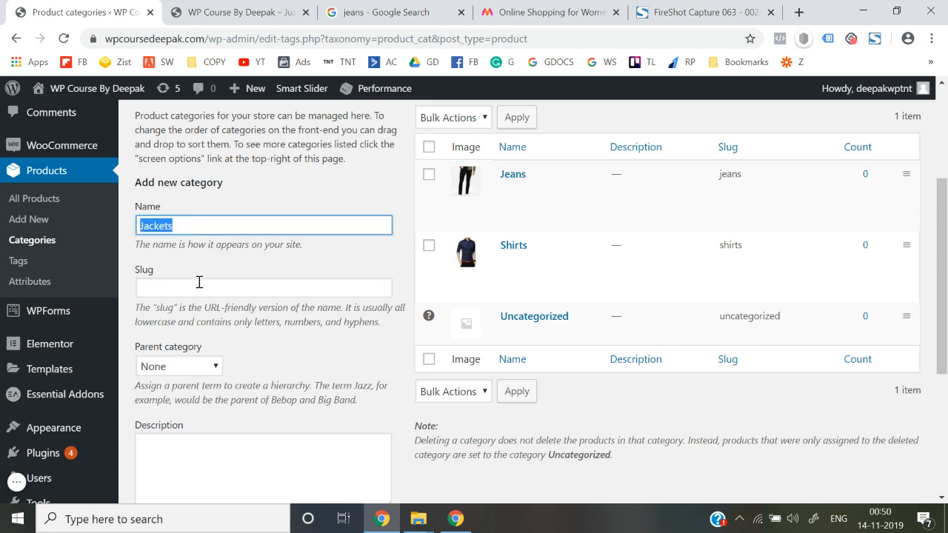
{"action": "left_click", "coordinate": [200, 282]}
{"action": "key", "text": "ctrl+v"}
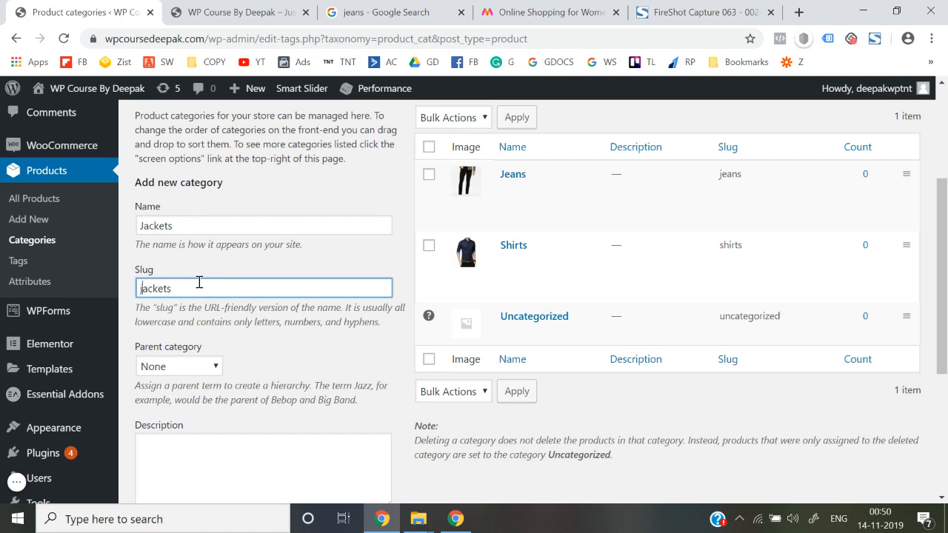
{"action": "scroll", "coordinate": [213, 360], "scroll_direction": "down", "scroll_amount": 2}
Search Myntra for jackets and open the Campus Sutra denim jacket product page.
{"action": "left_click", "coordinate": [582, 10]}
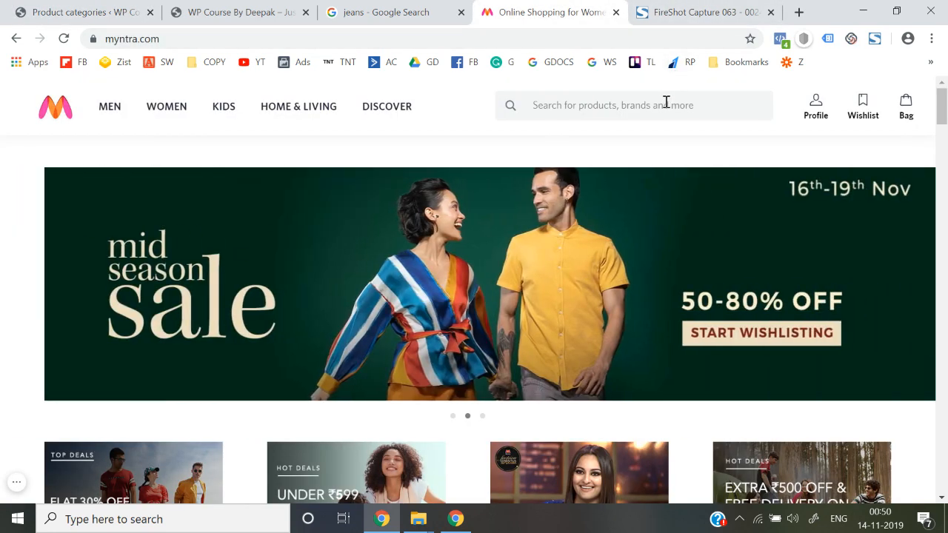
{"action": "left_click", "coordinate": [666, 102]}
{"action": "type", "text": "jackets"}
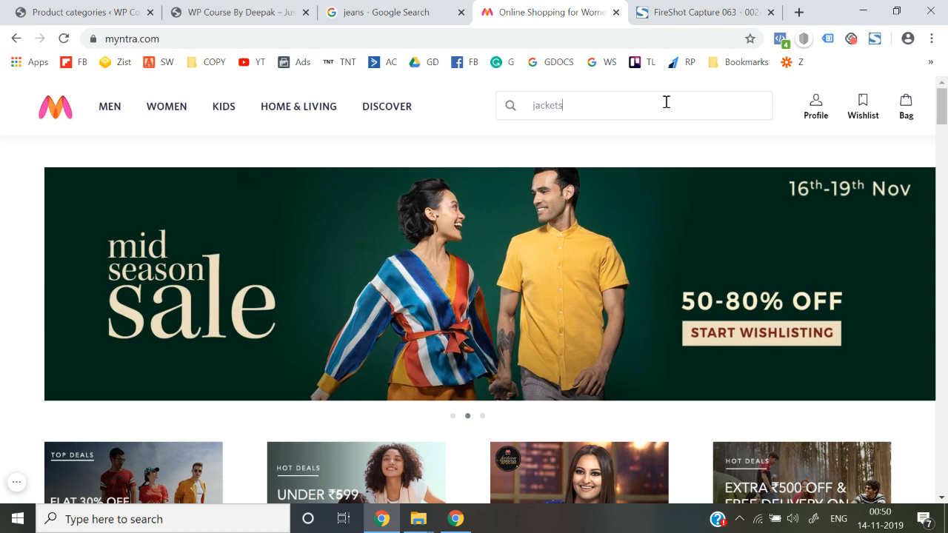
{"action": "key", "text": "Return"}
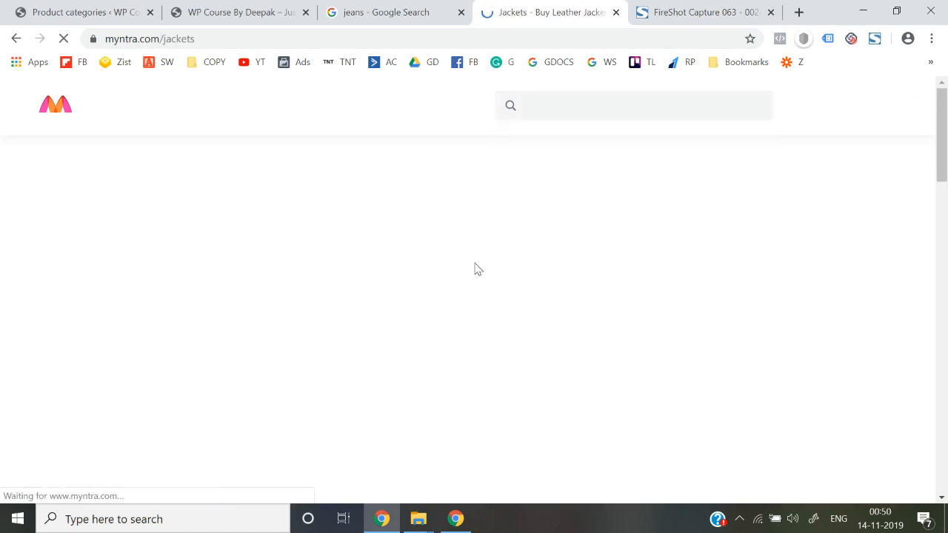
{"action": "scroll", "coordinate": [248, 326], "scroll_direction": "down", "scroll_amount": 1}
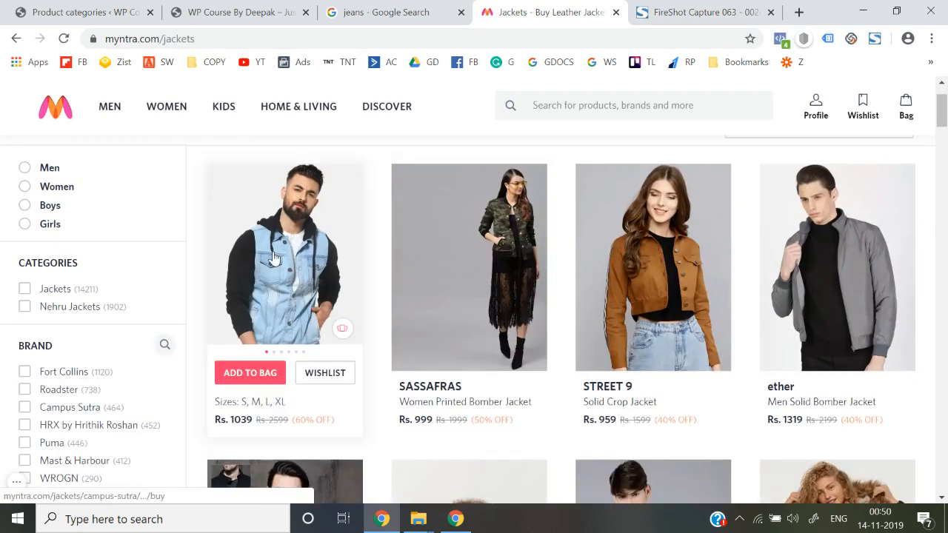
{"action": "left_click", "coordinate": [273, 256]}
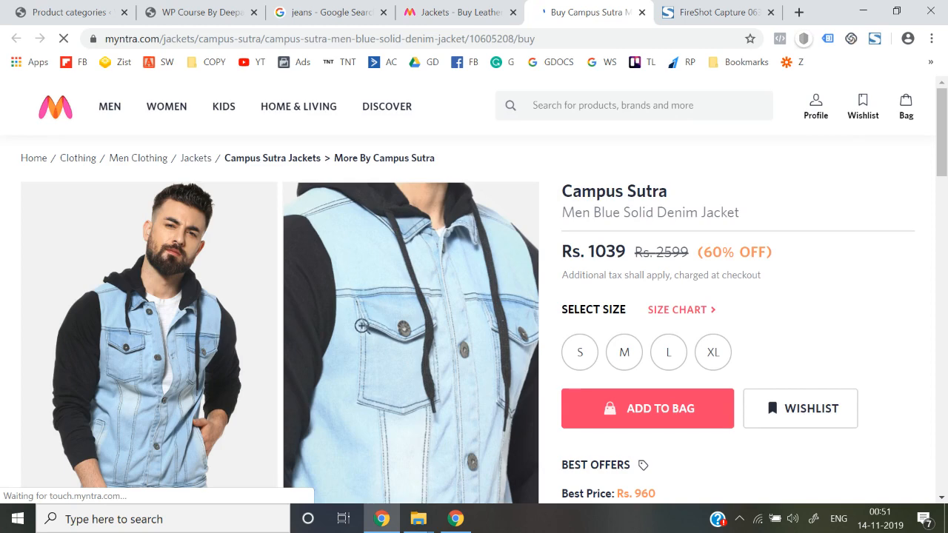
Enlarge the denim jacket photo and open it on its own page.
{"action": "right_click", "coordinate": [249, 308]}
{"action": "left_click", "coordinate": [191, 297]}
{"action": "left_click", "coordinate": [190, 297]}
{"action": "right_click", "coordinate": [415, 287]}
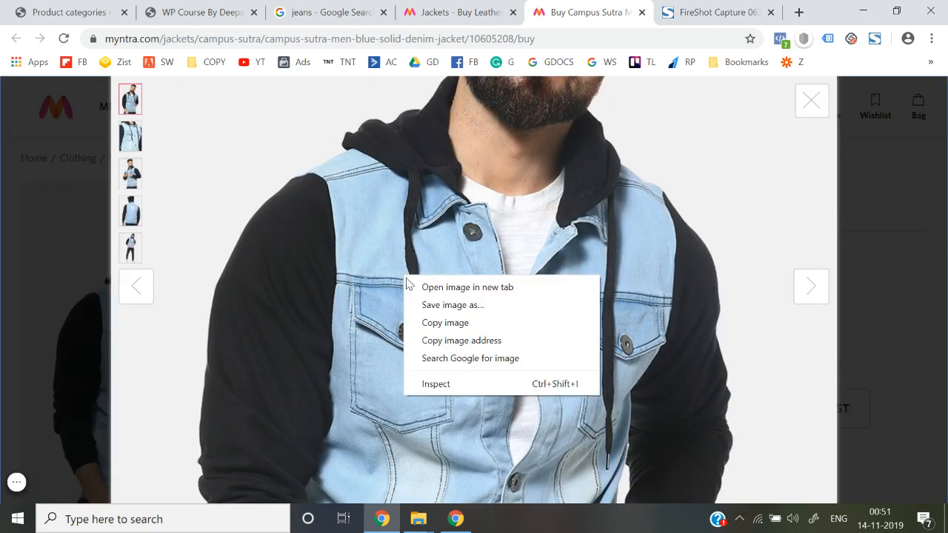
{"action": "left_click", "coordinate": [419, 286]}
{"action": "left_click", "coordinate": [638, 6]}
Save the denim jacket photo to the Desktop as Jackets.
{"action": "right_click", "coordinate": [466, 278]}
{"action": "left_click", "coordinate": [491, 309]}
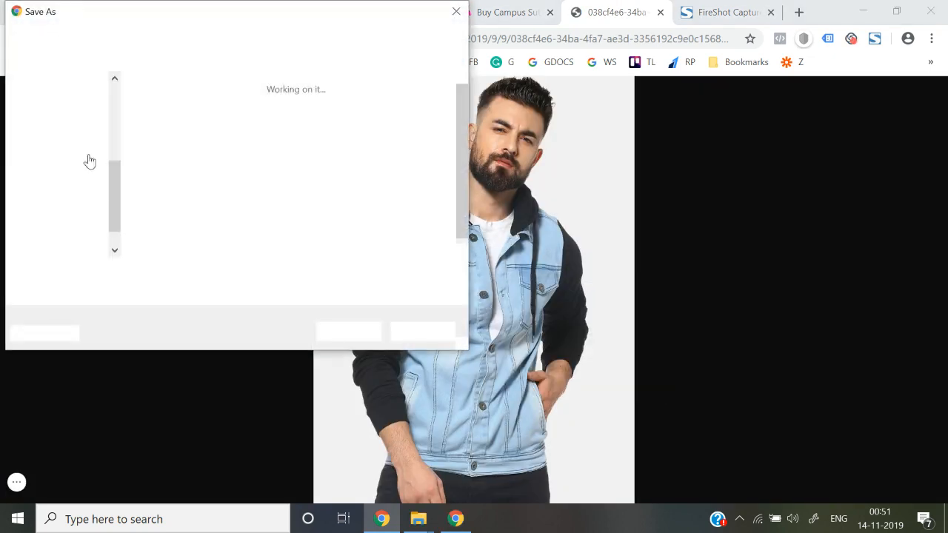
{"action": "left_click", "coordinate": [348, 274]}
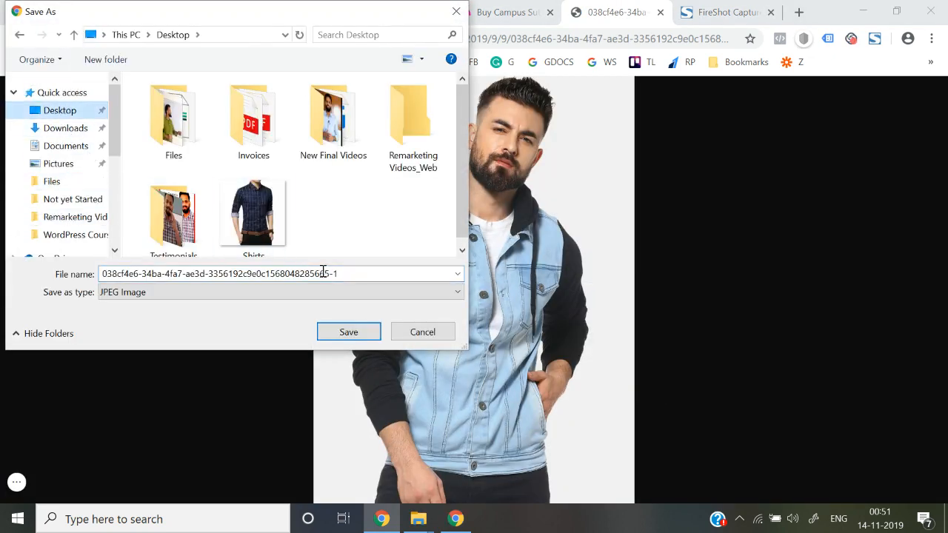
{"action": "key", "text": "ctrl+a"}
{"action": "type", "text": "Jackets"}
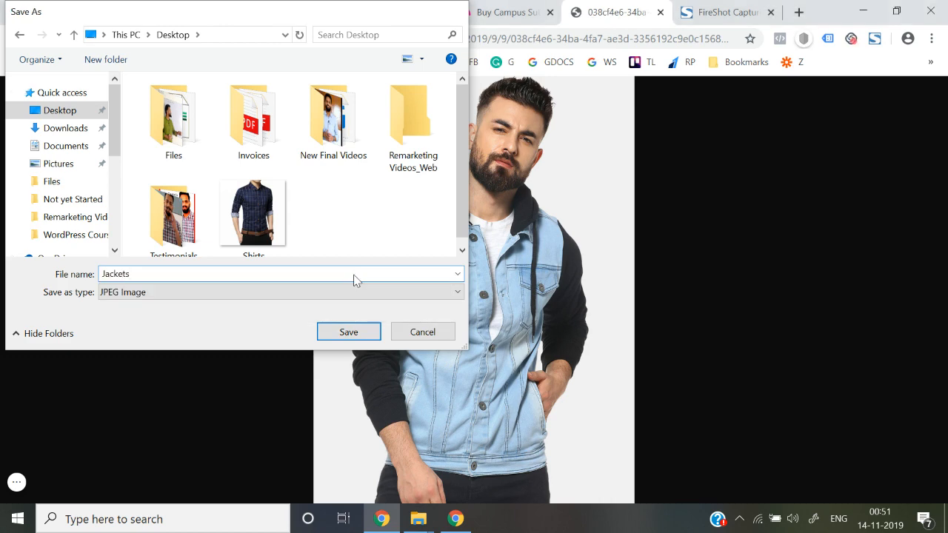
{"action": "key", "text": "Return"}
{"action": "left_click", "coordinate": [170, 12]}
Upload Desktop\Jackets.jpg through the category thumbnail image chooser.
{"action": "left_click", "coordinate": [71, 9]}
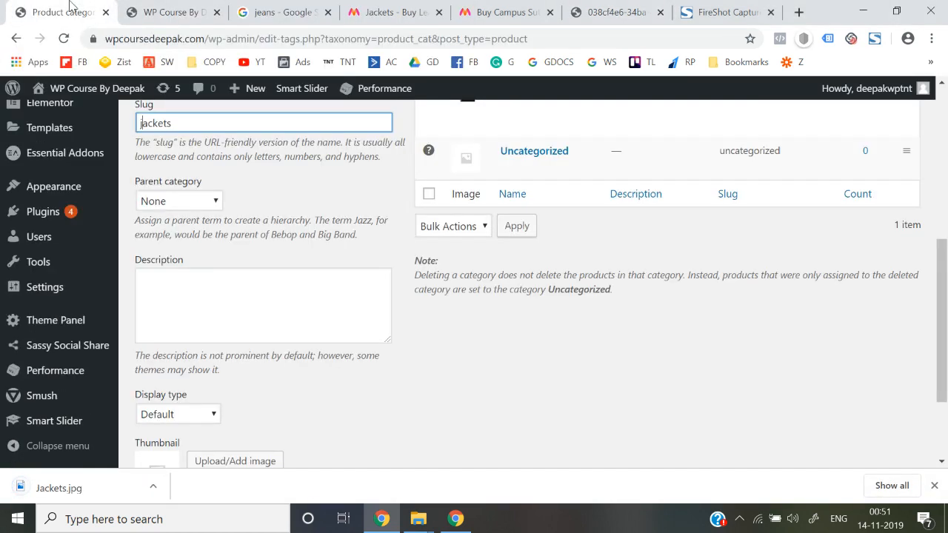
{"action": "scroll", "coordinate": [398, 286], "scroll_direction": "down", "scroll_amount": 2}
{"action": "left_click", "coordinate": [229, 337]}
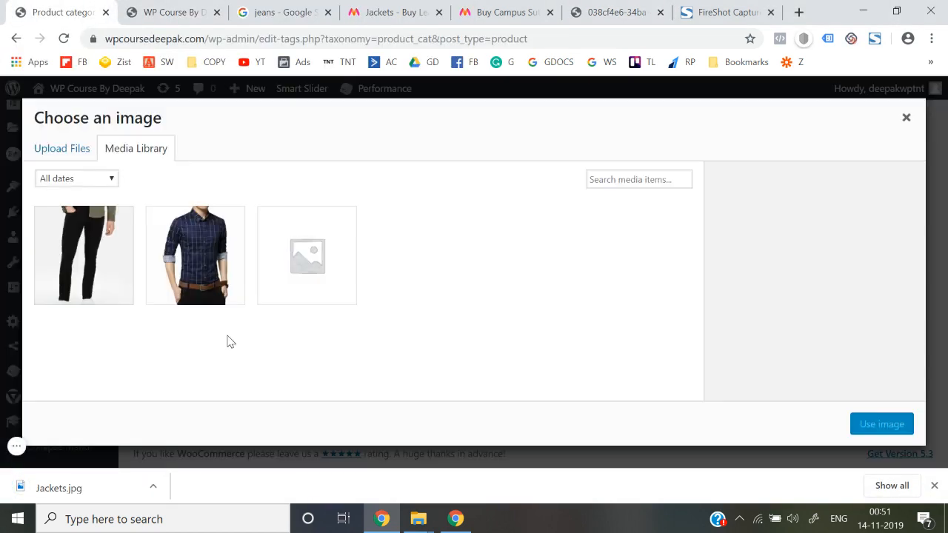
{"action": "left_click", "coordinate": [86, 153]}
{"action": "left_click", "coordinate": [492, 319]}
{"action": "scroll", "coordinate": [97, 148], "scroll_direction": "up", "scroll_amount": 3}
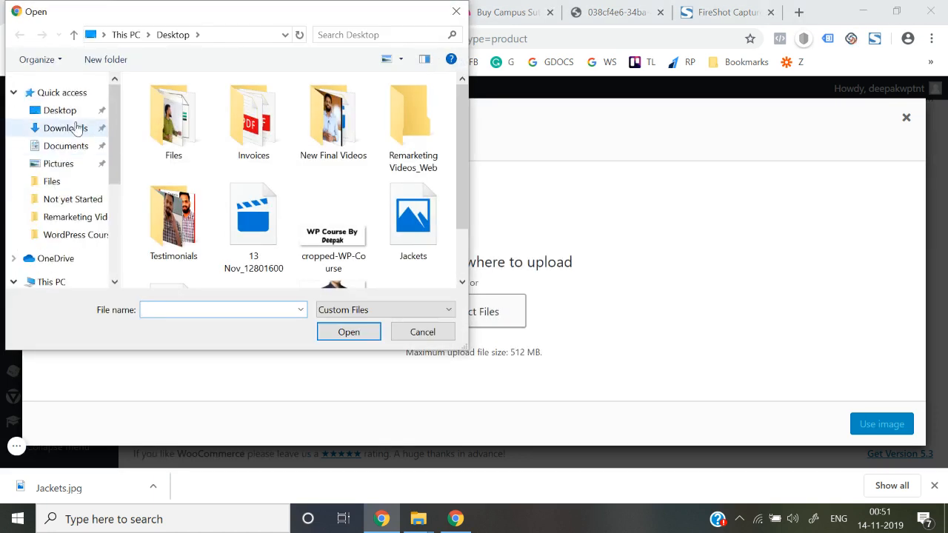
{"action": "left_click", "coordinate": [62, 111]}
{"action": "left_click", "coordinate": [226, 311]}
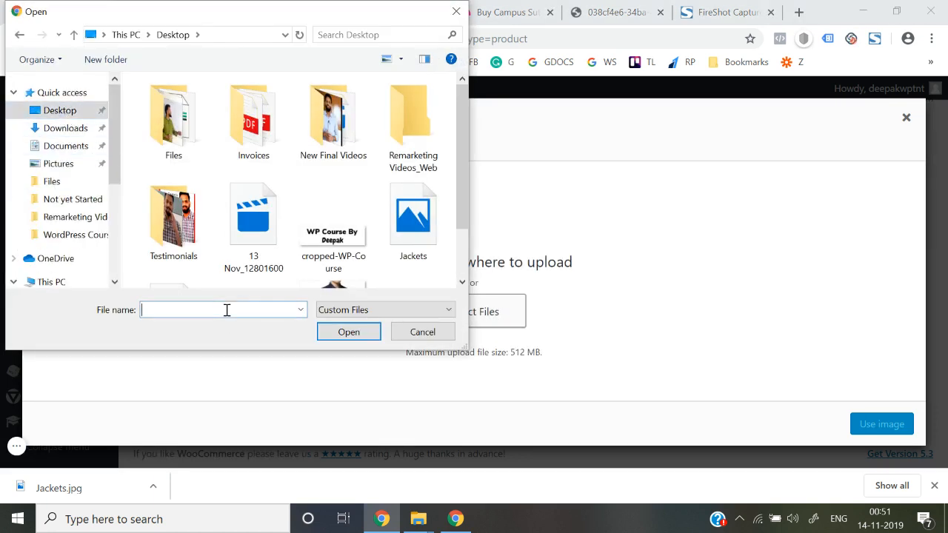
{"action": "type", "text": "Ja"}
{"action": "key", "text": "Down"}
{"action": "key", "text": "Return"}
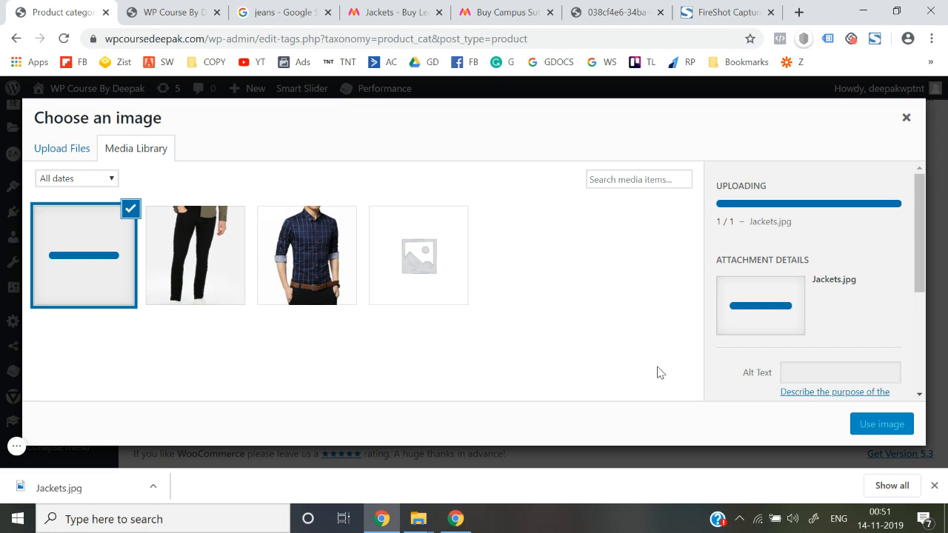
Use the jacket photo as thumbnail and add the Jackets category.
{"action": "left_click", "coordinate": [874, 423]}
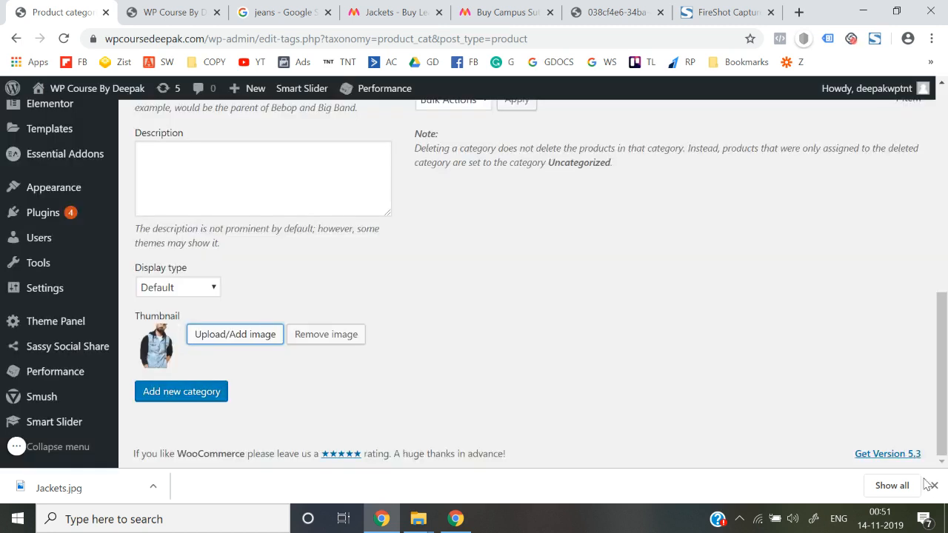
{"action": "left_click", "coordinate": [934, 485]}
{"action": "left_click", "coordinate": [177, 435]}
Close the Campus Sutra product, jacket image and FireShot tabs.
{"action": "scroll", "coordinate": [440, 358], "scroll_direction": "up", "scroll_amount": 4}
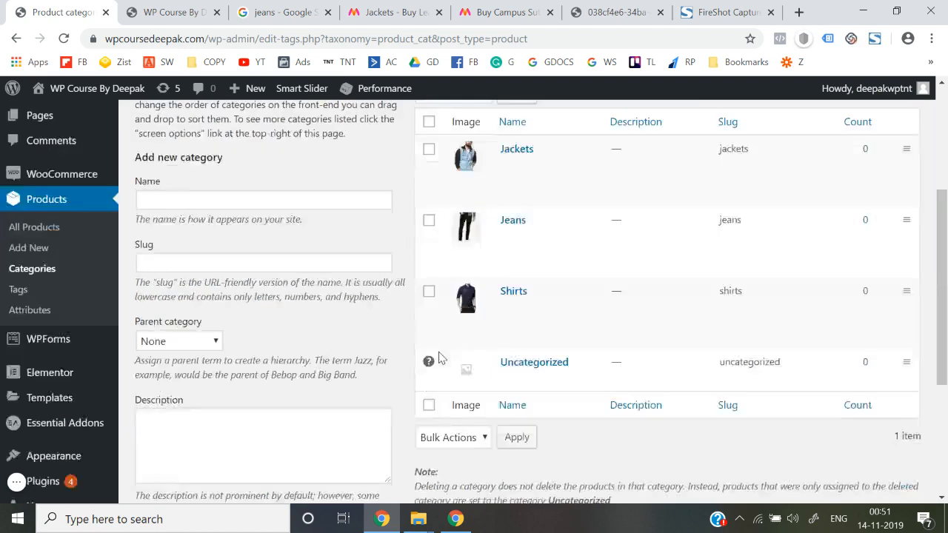
{"action": "scroll", "coordinate": [440, 358], "scroll_direction": "down", "scroll_amount": 1}
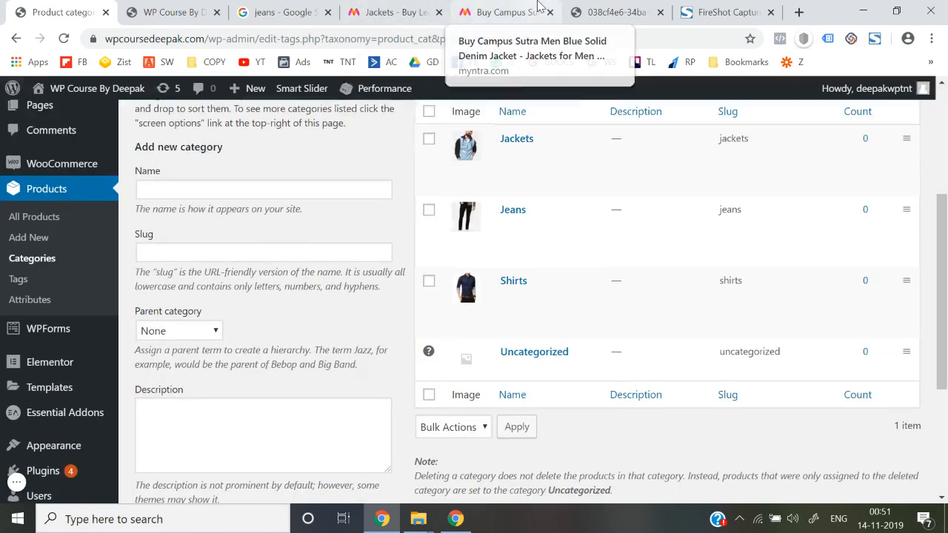
{"action": "left_click", "coordinate": [508, 12]}
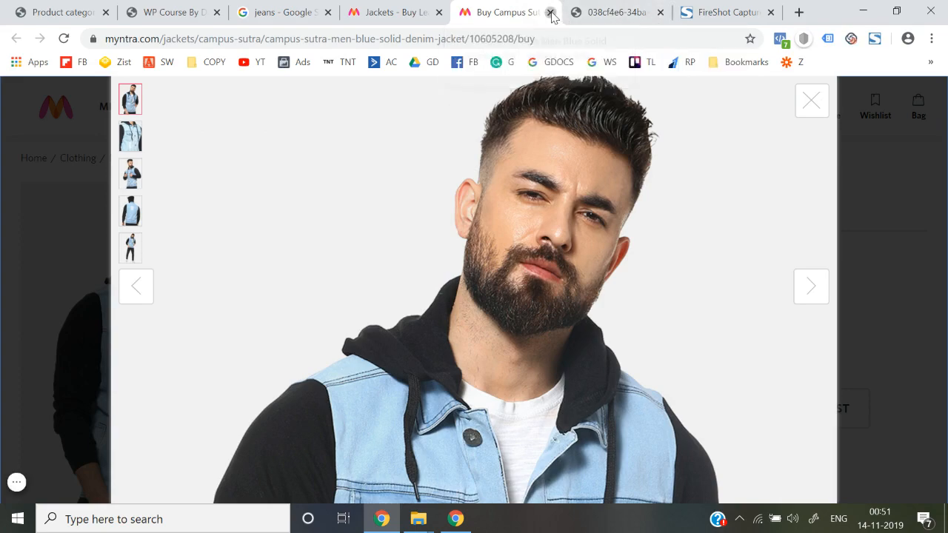
{"action": "left_click", "coordinate": [551, 11]}
{"action": "left_click", "coordinate": [551, 12]}
{"action": "left_click", "coordinate": [552, 13]}
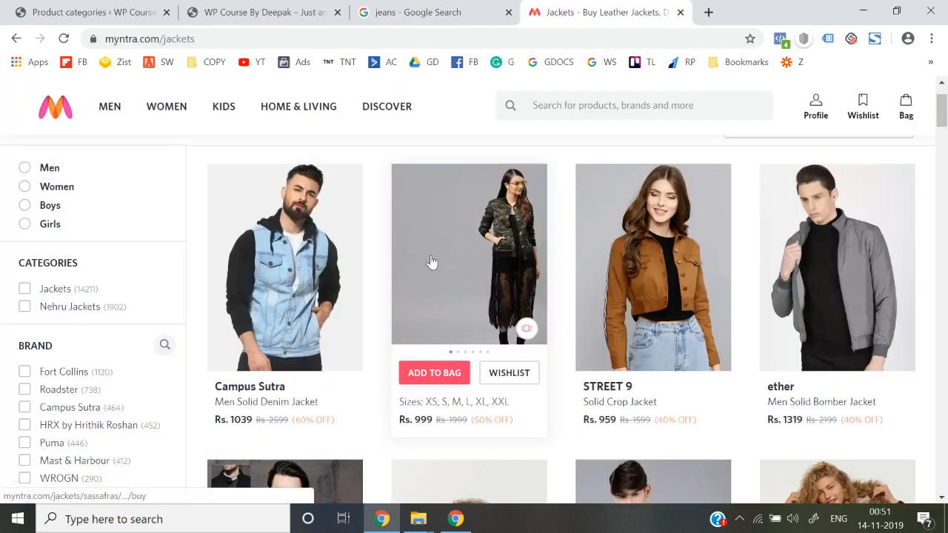
Check Formal Trousers in Myntra's MEN menu, then enter Formal Trousers as the new category name.
{"action": "scroll", "coordinate": [432, 262], "scroll_direction": "up", "scroll_amount": 2}
{"action": "mouse_move", "coordinate": [108, 110]}
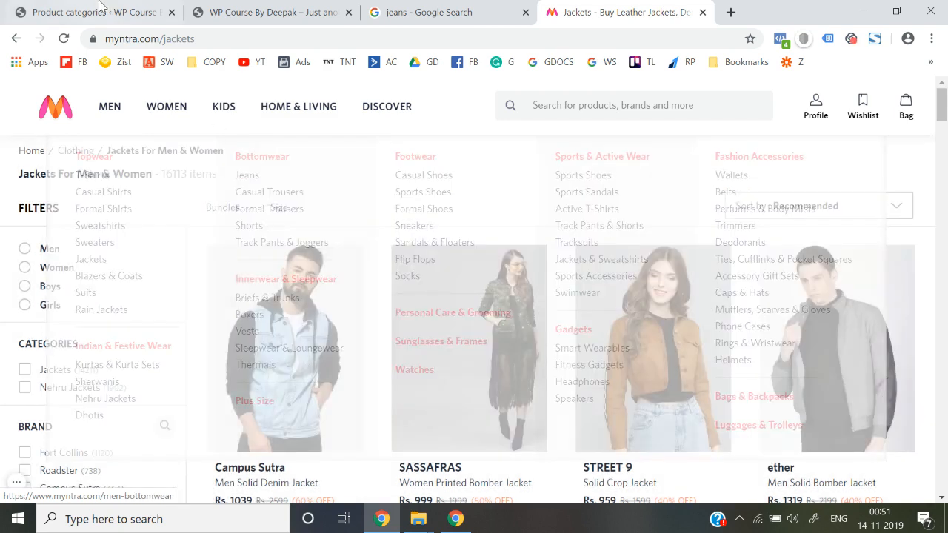
{"action": "left_click", "coordinate": [100, 6]}
{"action": "left_click", "coordinate": [254, 190]}
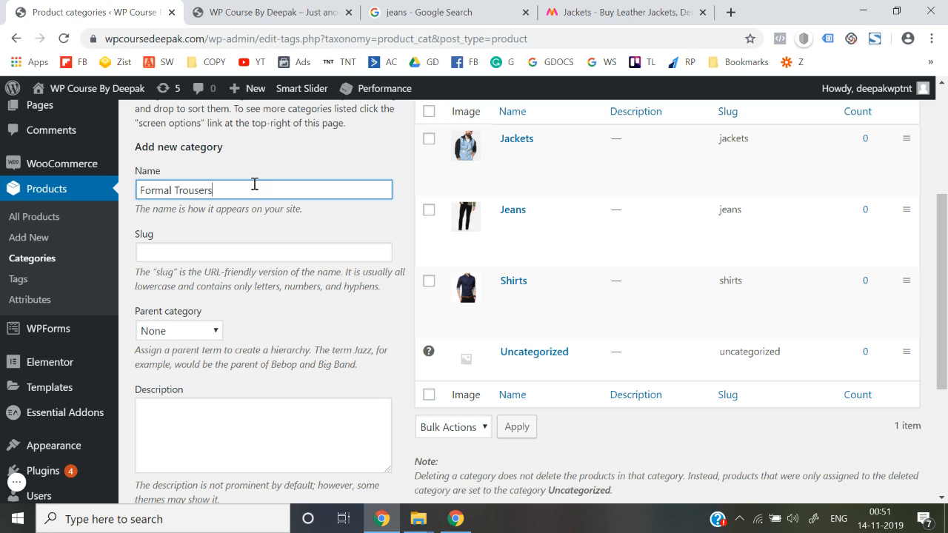
Paste the category name into the Slug field and change it to lowercase 'formal-trousers'.
{"action": "key", "text": "ctrl+a"}
{"action": "key", "text": "ctrl+c"}
{"action": "left_click", "coordinate": [251, 247]}
{"action": "key", "text": "ctrl+v"}
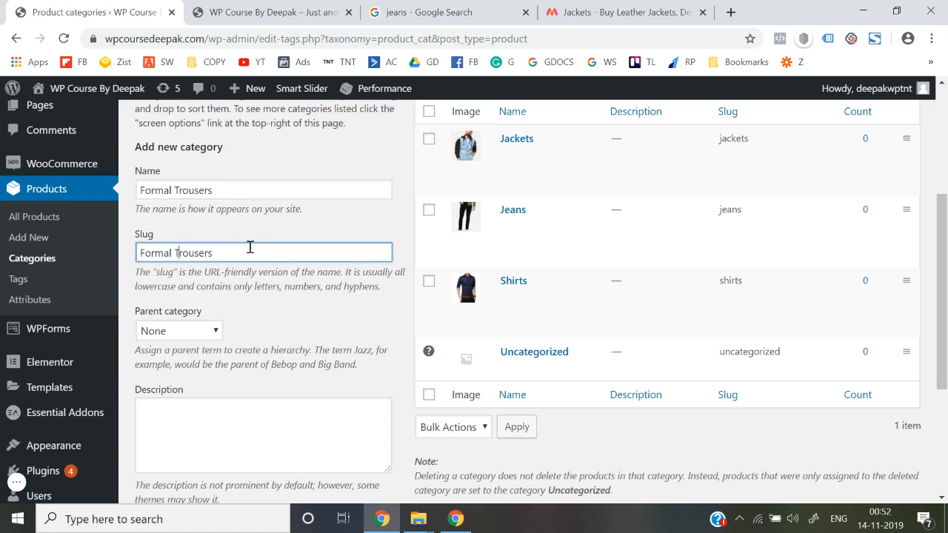
{"action": "key", "text": "BackSpace"}
{"action": "key", "text": "BackSpace"}
{"action": "type", "text": "-t"}
{"action": "key", "text": "Delete"}
{"action": "type", "text": "f"}
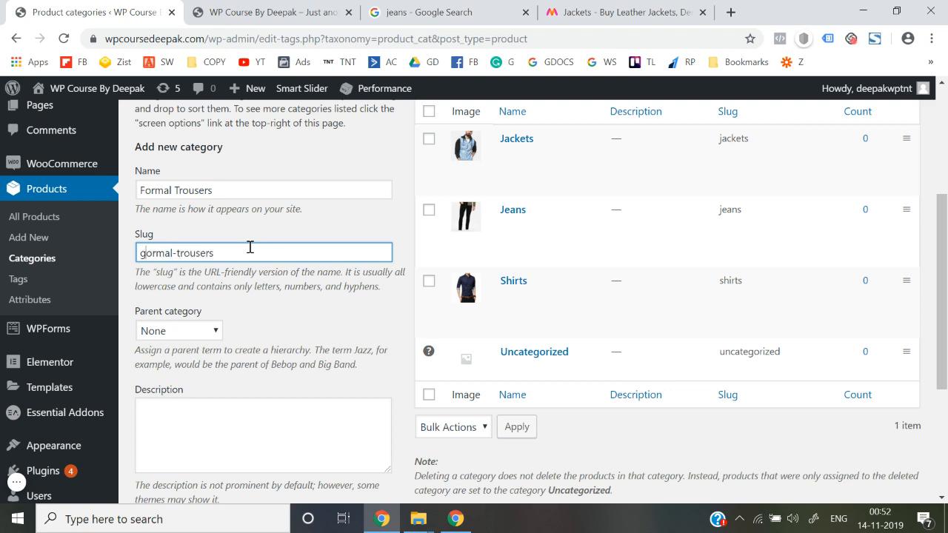
{"action": "scroll", "coordinate": [250, 252], "scroll_direction": "down", "scroll_amount": 2}
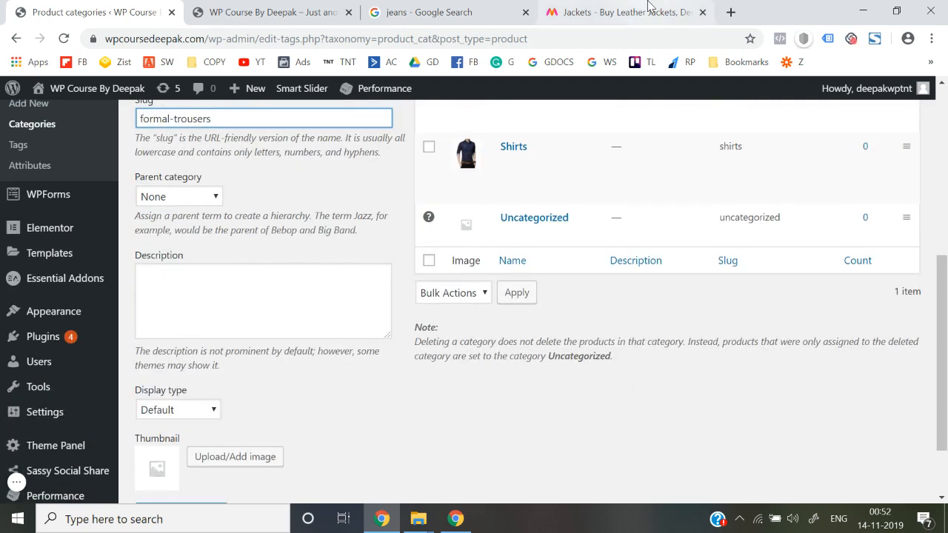
{"action": "left_click", "coordinate": [615, 12]}
Search Myntra for 'formal trousers' and open the Hangup black formal trousers product.
{"action": "left_click", "coordinate": [646, 111]}
{"action": "type", "text": "formal trousers"}
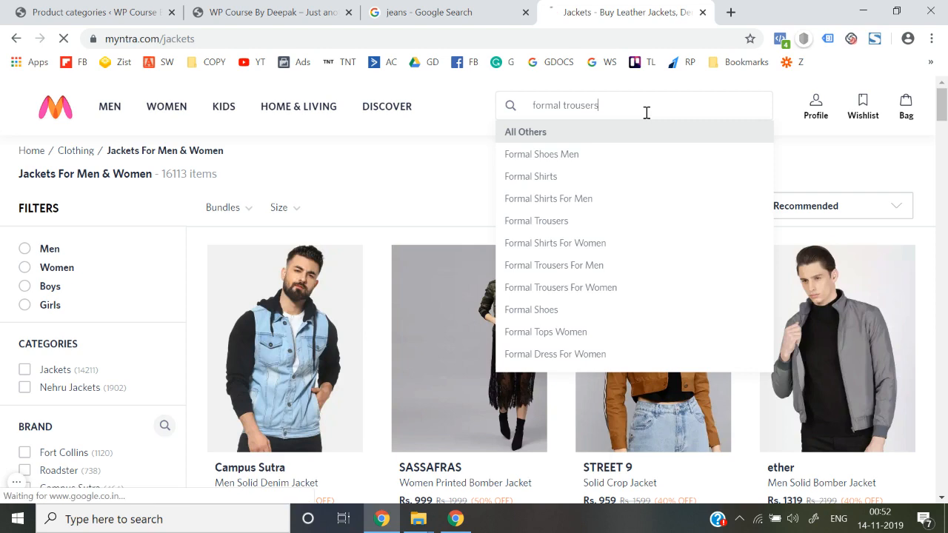
{"action": "key", "text": "Return"}
{"action": "left_click", "coordinate": [327, 336]}
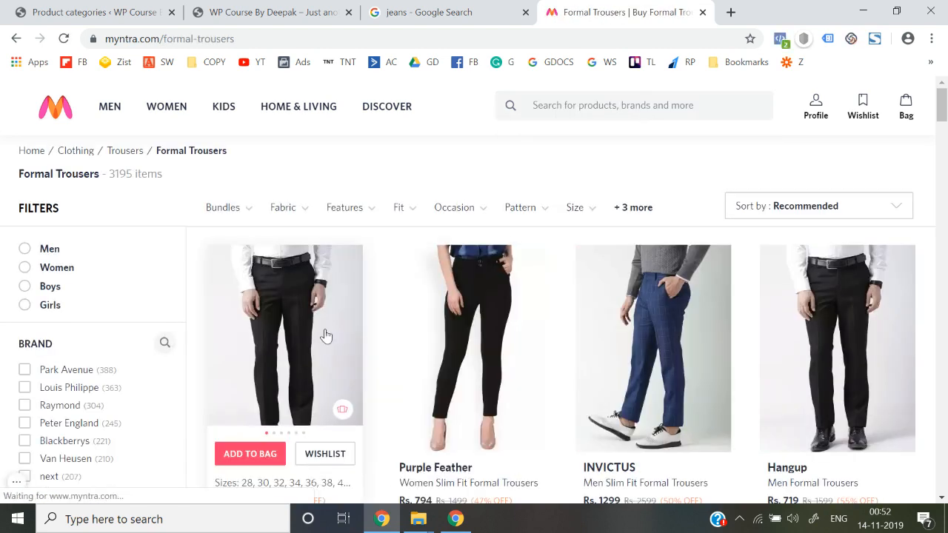
Open the Hangup trousers photo full-size in a new tab.
{"action": "right_click", "coordinate": [386, 272]}
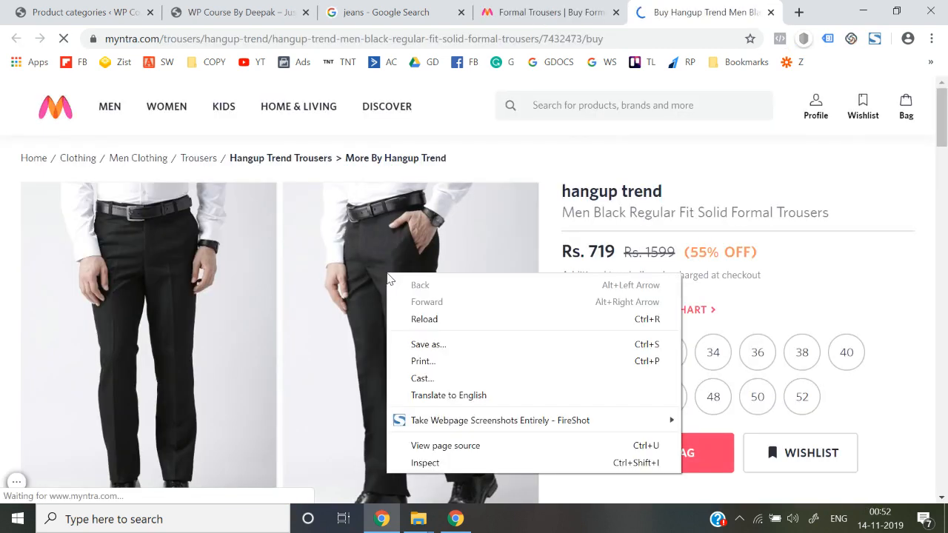
{"action": "left_click", "coordinate": [198, 305]}
{"action": "right_click", "coordinate": [198, 304]}
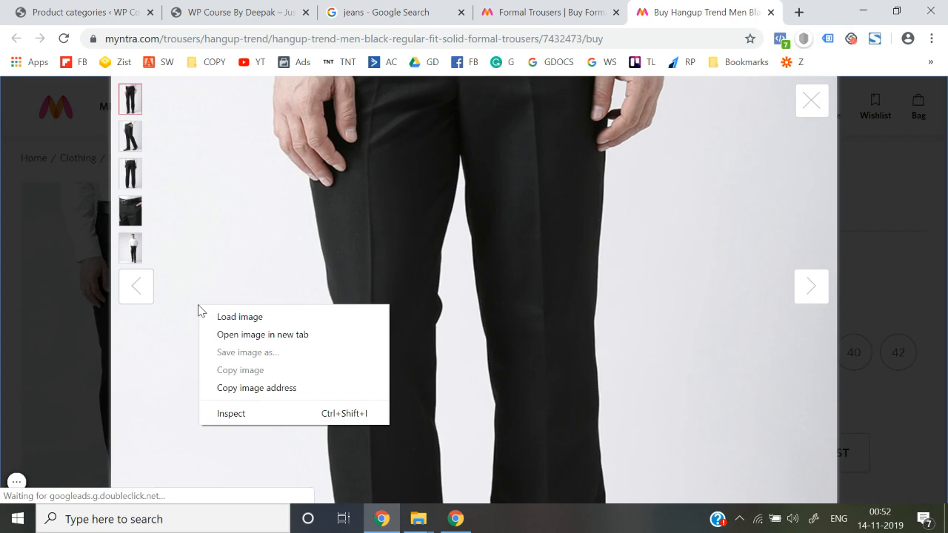
{"action": "left_click", "coordinate": [223, 334]}
{"action": "left_click", "coordinate": [684, 9]}
Save the trousers photo to the Desktop as FT.jpg.
{"action": "right_click", "coordinate": [442, 269]}
{"action": "left_click", "coordinate": [467, 301]}
{"action": "scroll", "coordinate": [47, 180], "scroll_direction": "up", "scroll_amount": 4}
{"action": "left_click", "coordinate": [63, 117]}
{"action": "left_click", "coordinate": [360, 275]}
{"action": "key", "text": "ctrl+a"}
{"action": "type", "text": "FT"}
{"action": "key", "text": "Return"}
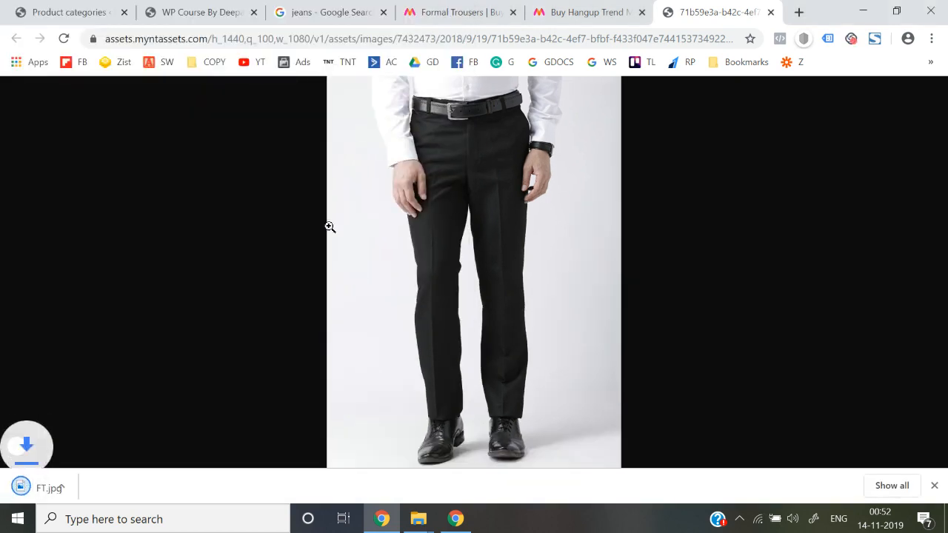
{"action": "left_click", "coordinate": [64, 10]}
Upload FT.jpg from the Desktop and set it as the category thumbnail.
{"action": "scroll", "coordinate": [198, 456], "scroll_direction": "down", "scroll_amount": 3}
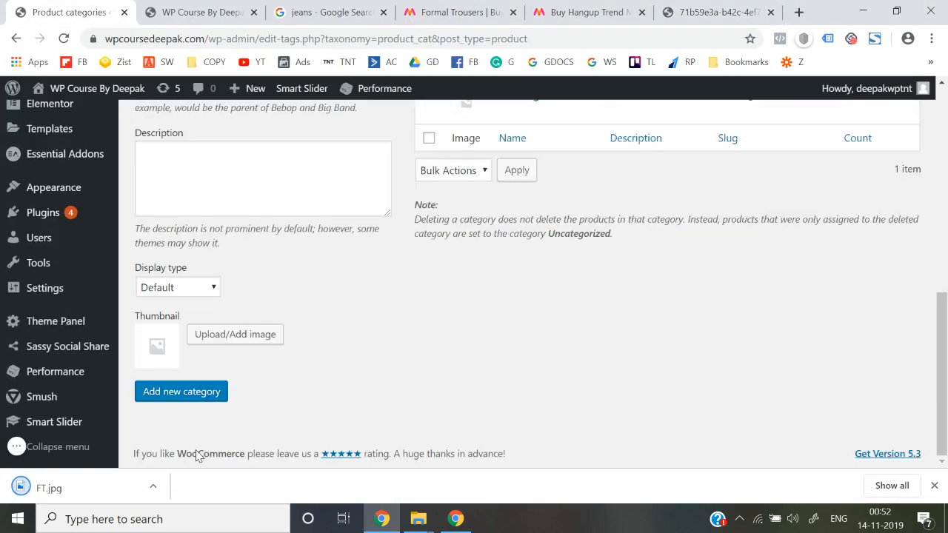
{"action": "left_click", "coordinate": [232, 339]}
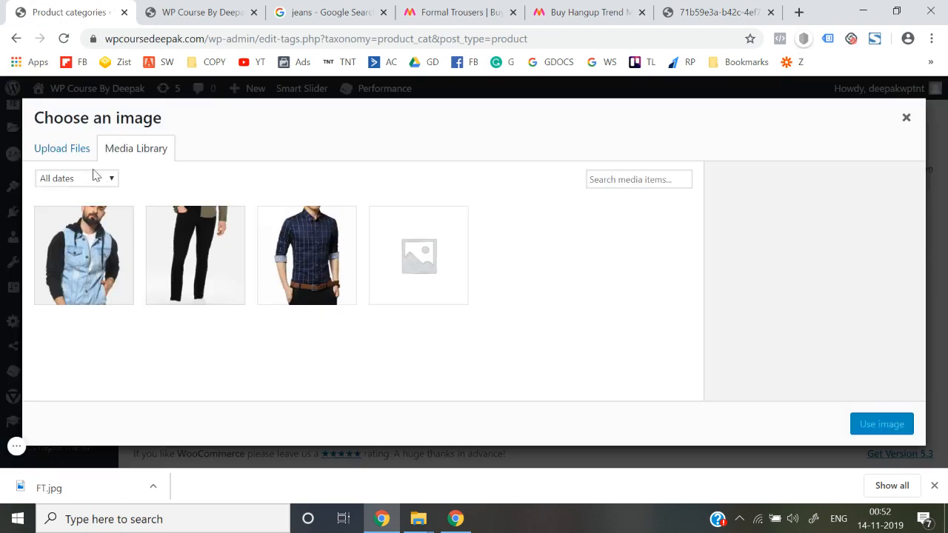
{"action": "left_click_drag", "start_coordinate": [76, 135], "coordinate": [76, 148]}
{"action": "left_click", "coordinate": [462, 317]}
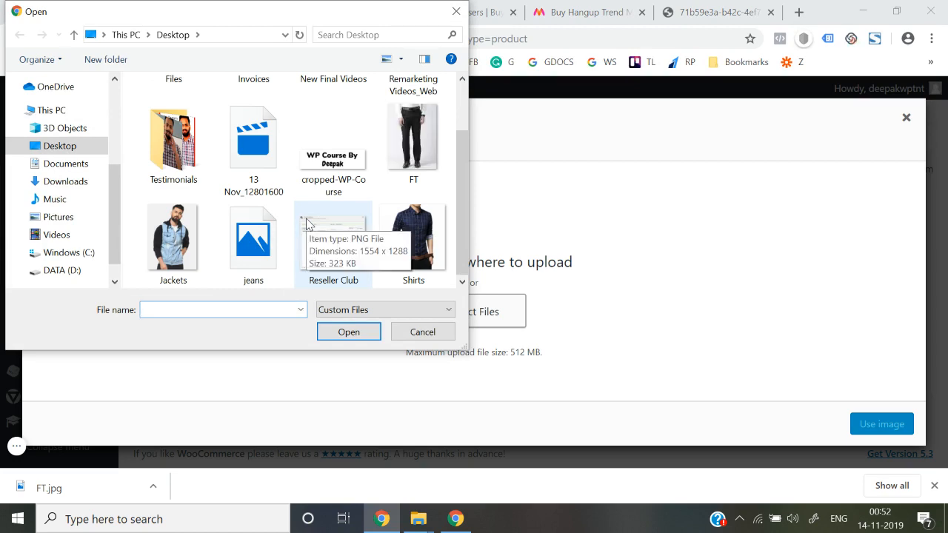
{"action": "double_click", "coordinate": [423, 139]}
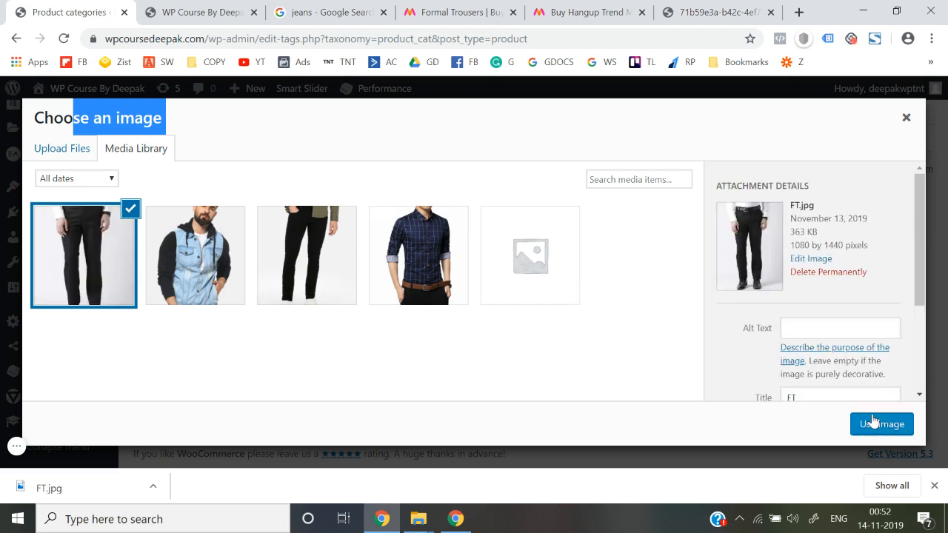
{"action": "left_click", "coordinate": [881, 425]}
Add the Formal Trousers category and check it in the categories list.
{"action": "left_click", "coordinate": [935, 485]}
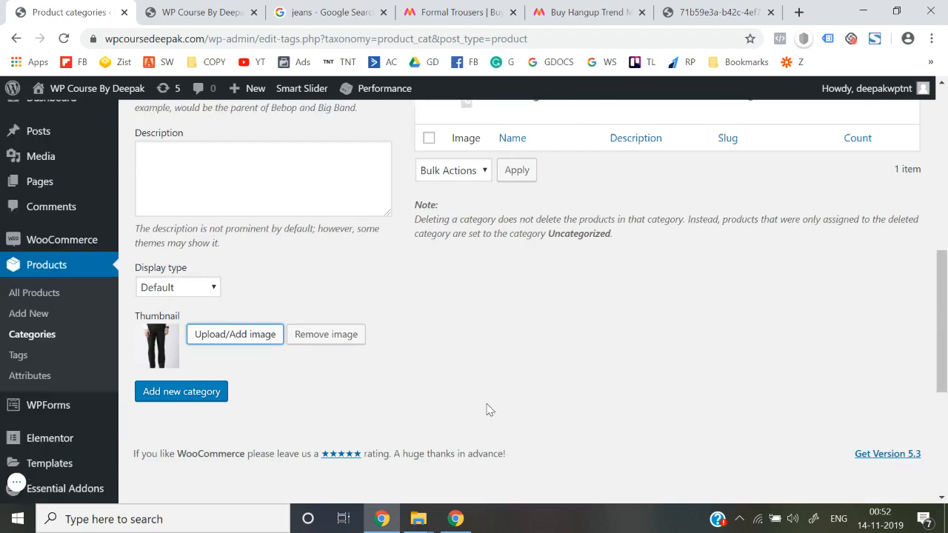
{"action": "left_click", "coordinate": [178, 429]}
{"action": "scroll", "coordinate": [387, 388], "scroll_direction": "up", "scroll_amount": 6}
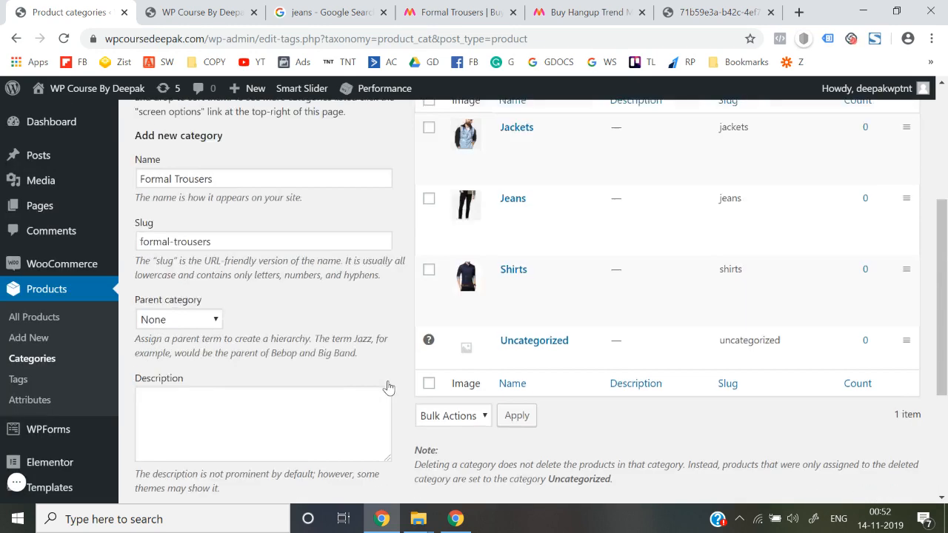
{"action": "scroll", "coordinate": [538, 299], "scroll_direction": "down", "scroll_amount": 3}
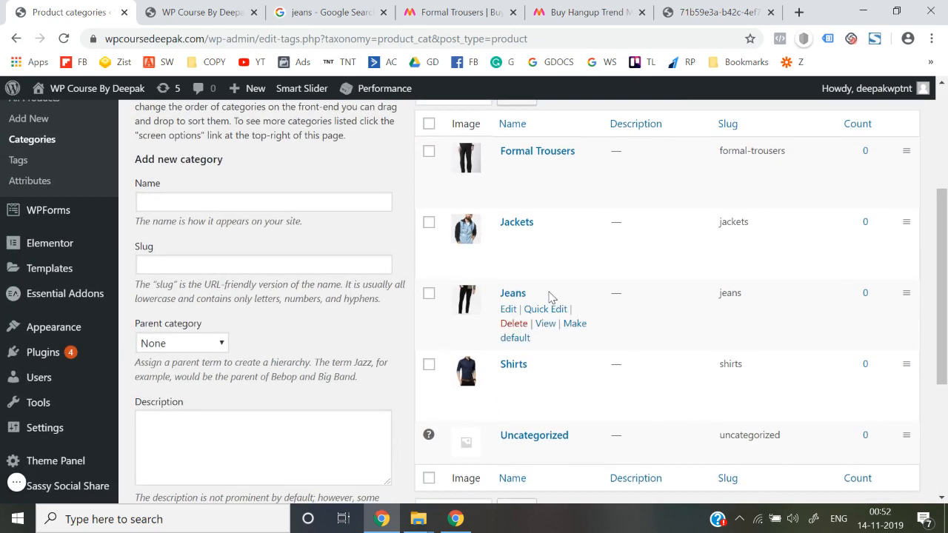
{"action": "scroll", "coordinate": [549, 297], "scroll_direction": "down", "scroll_amount": 1}
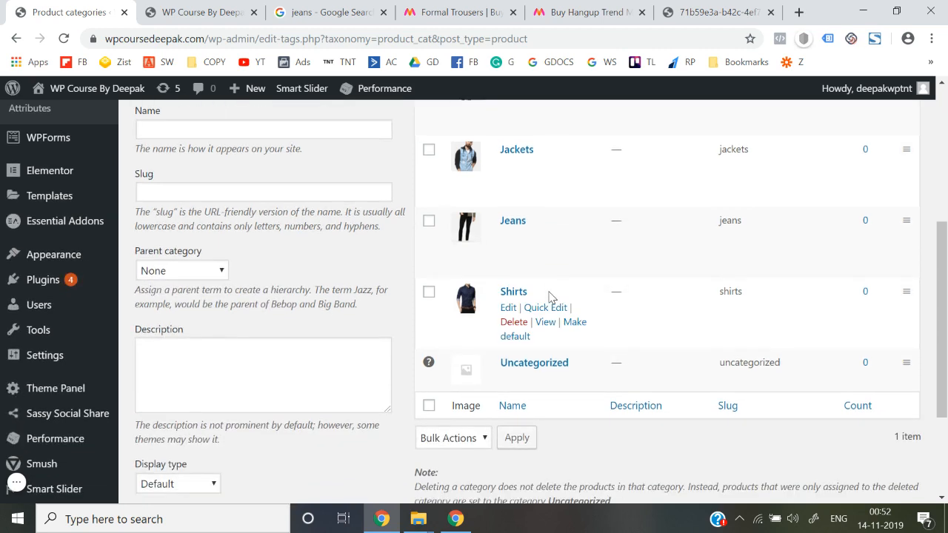
{"action": "scroll", "coordinate": [550, 296], "scroll_direction": "up", "scroll_amount": 3}
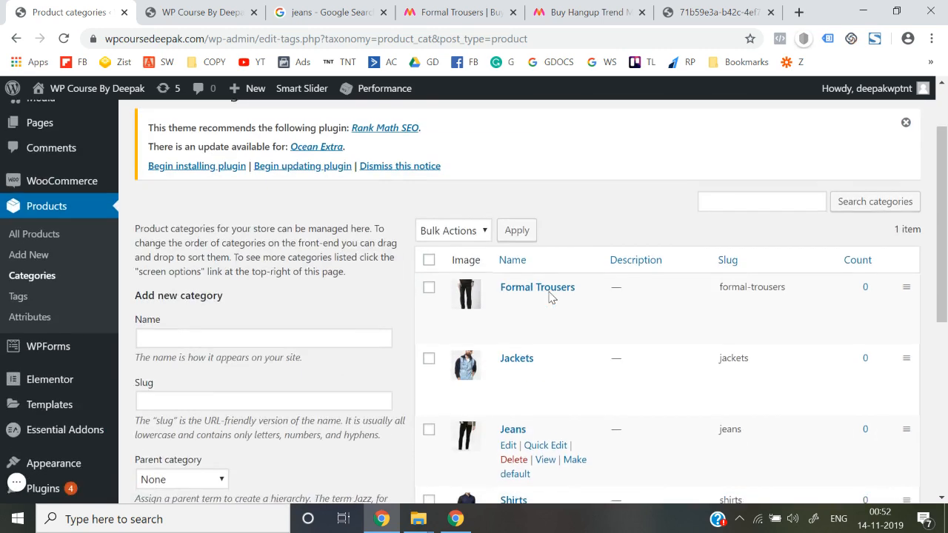
{"action": "scroll", "coordinate": [546, 296], "scroll_direction": "down", "scroll_amount": 3}
Select and copy 'Kurtas & Suits' from Myntra's WOMEN menu.
{"action": "left_click", "coordinate": [437, 9]}
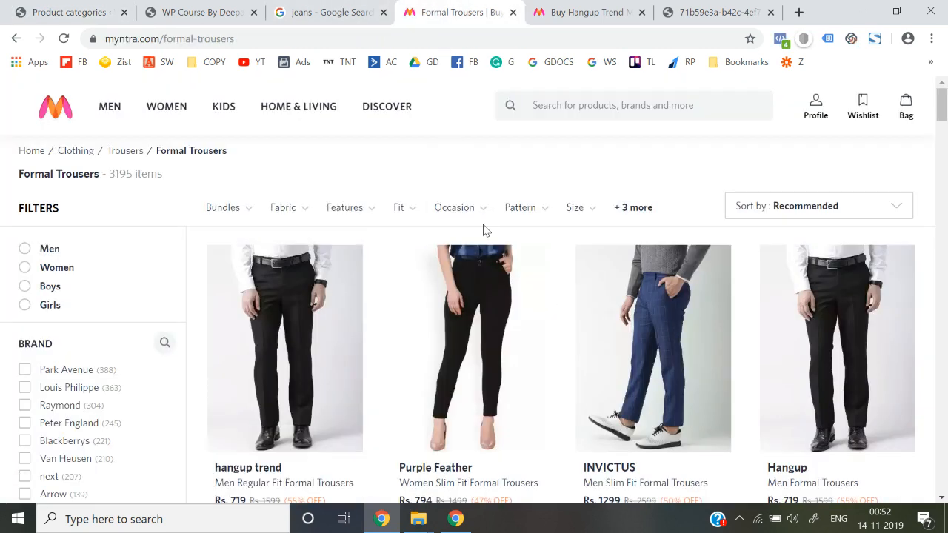
{"action": "mouse_move", "coordinate": [140, 132]}
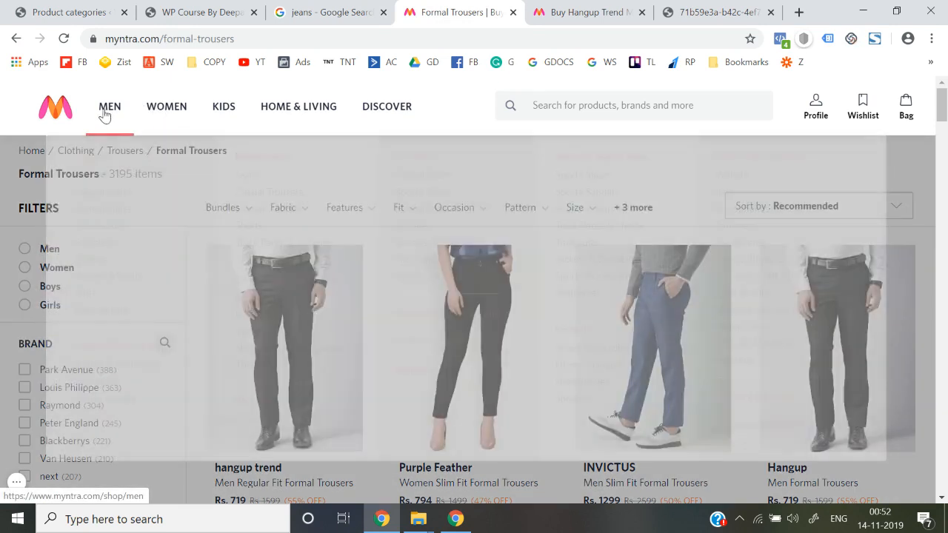
{"action": "mouse_move", "coordinate": [104, 110]}
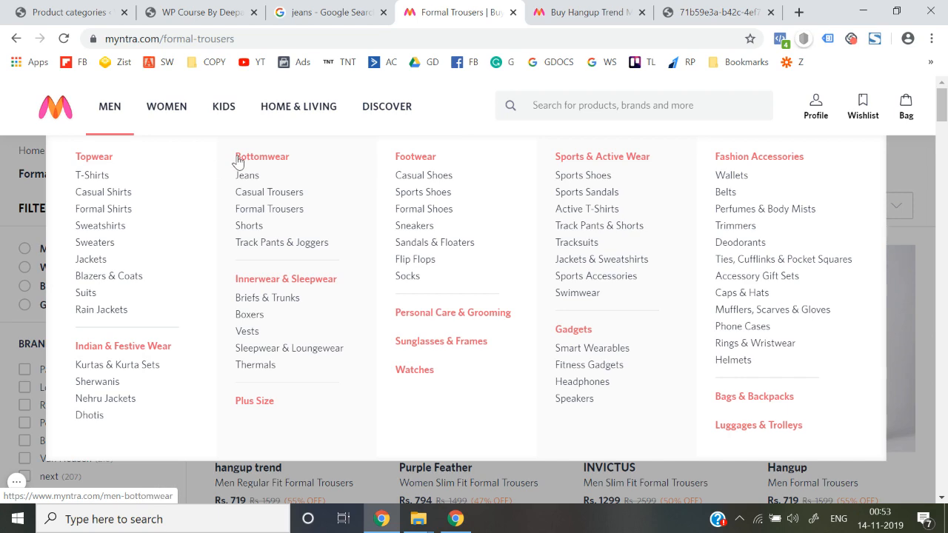
{"action": "mouse_move", "coordinate": [183, 120]}
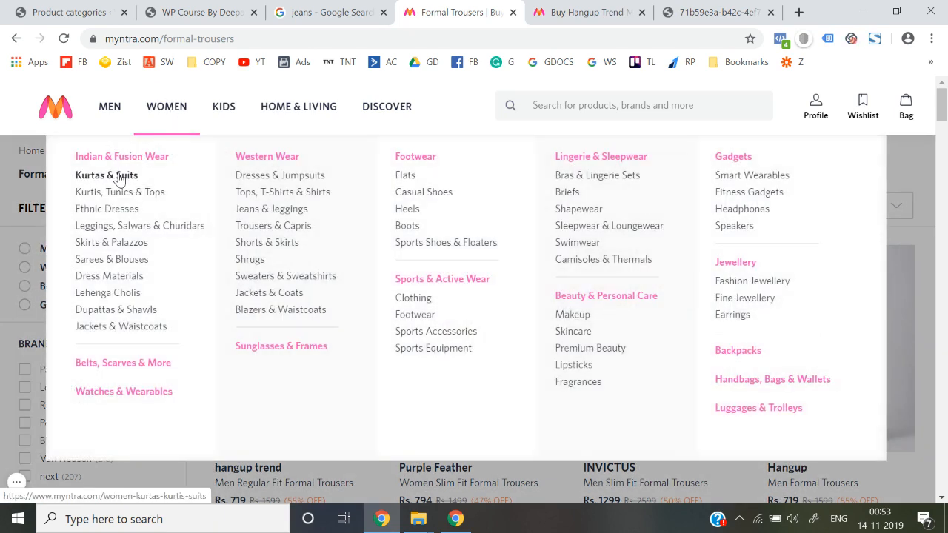
{"action": "right_click", "coordinate": [120, 181]}
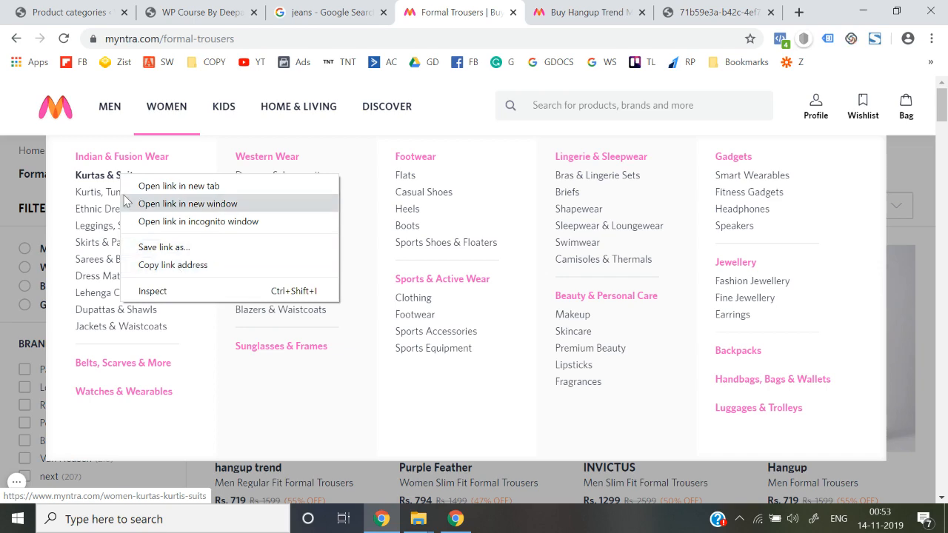
{"action": "left_click", "coordinate": [64, 8]}
{"action": "left_click", "coordinate": [65, 8]}
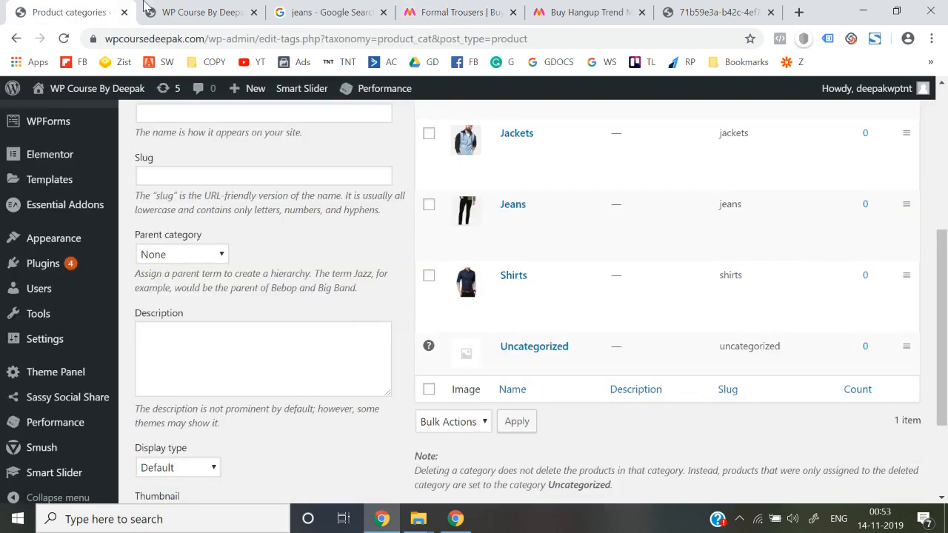
{"action": "left_click", "coordinate": [619, 8]}
{"action": "left_click", "coordinate": [459, 12]}
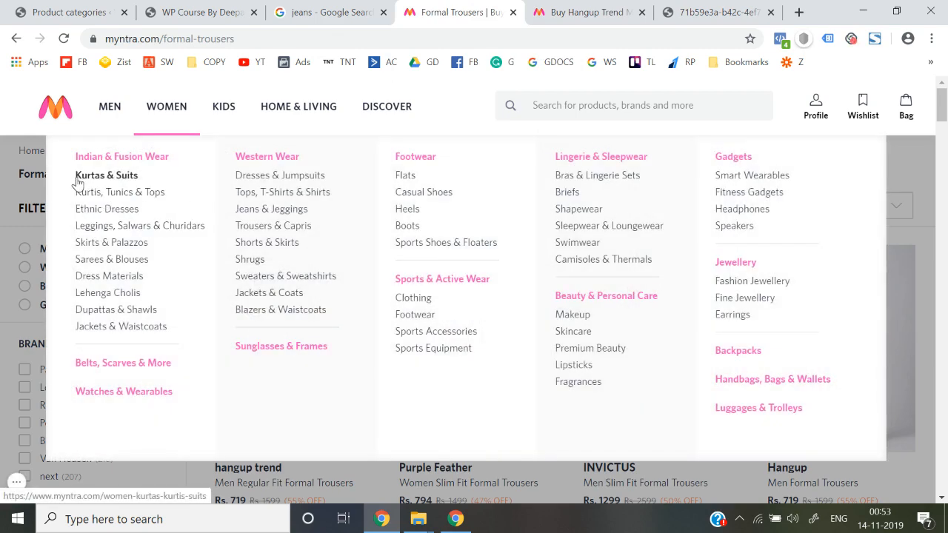
{"action": "left_click_drag", "start_coordinate": [77, 177], "coordinate": [130, 175]}
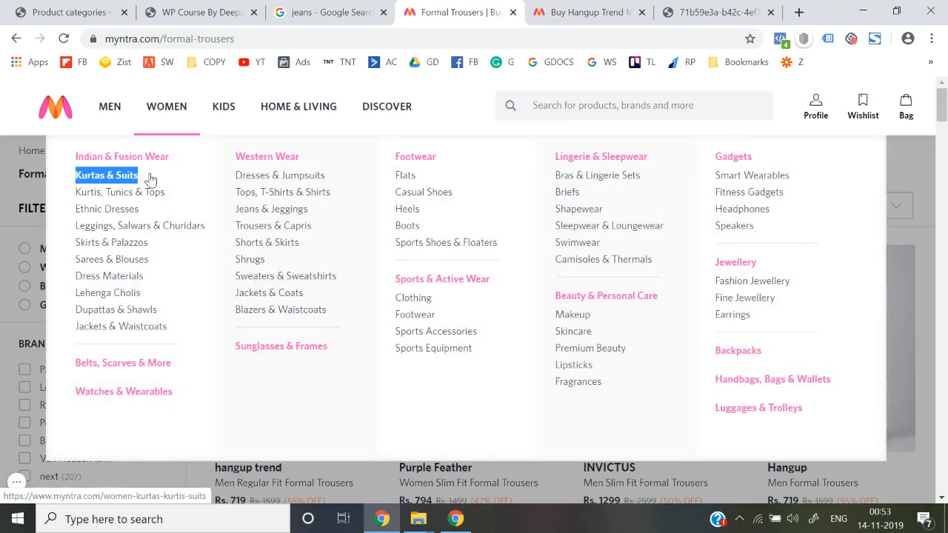
{"action": "key", "text": "ctrl+1"}
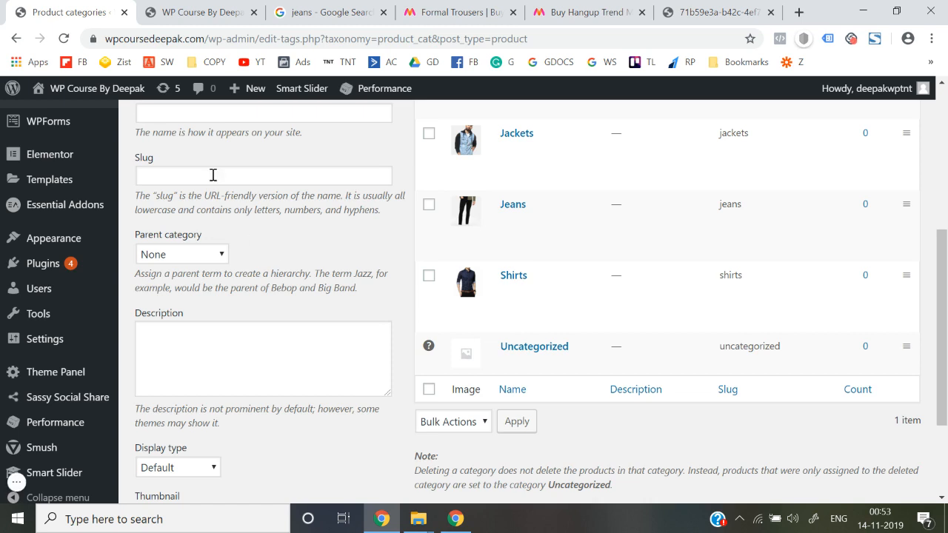
Enter 'Kurtas & Suits' as the category name with slug kurtas-suits, and copy the slug.
{"action": "scroll", "coordinate": [212, 177], "scroll_direction": "up", "scroll_amount": 2}
{"action": "left_click", "coordinate": [190, 206]}
{"action": "type", "text": "Kurtas & Suits"}
{"action": "left_click", "coordinate": [188, 269]}
{"action": "type", "text": "Kurtas & Suits"}
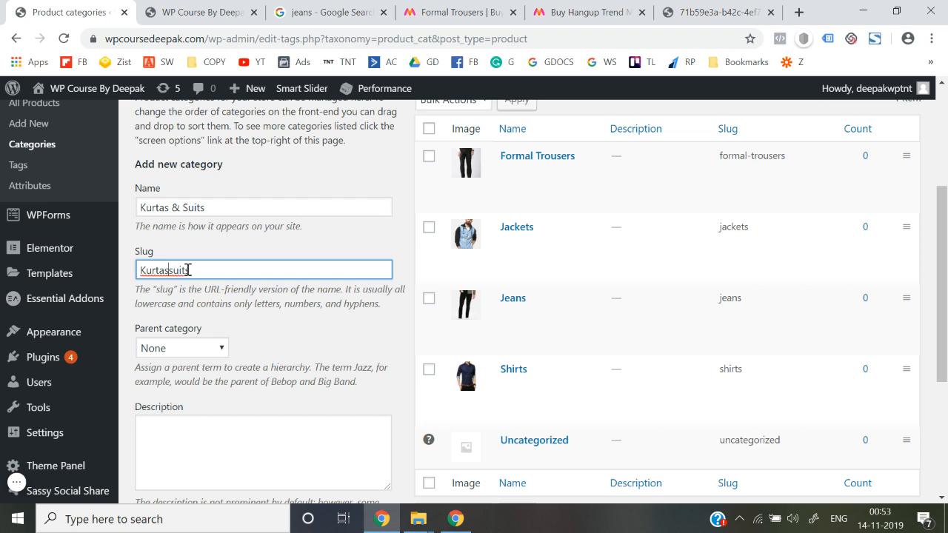
{"action": "key", "text": "BackSpace"}
{"action": "key", "text": "ctrl+a"}
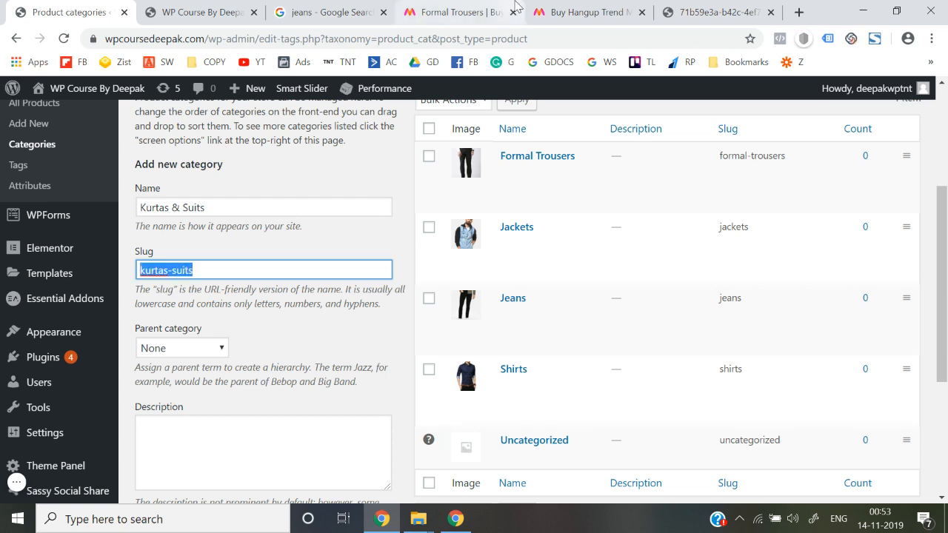
{"action": "left_click", "coordinate": [504, 11]}
Search Myntra for 'kurtas-suits' and open a Biba salwar suit product.
{"action": "left_click", "coordinate": [618, 104]}
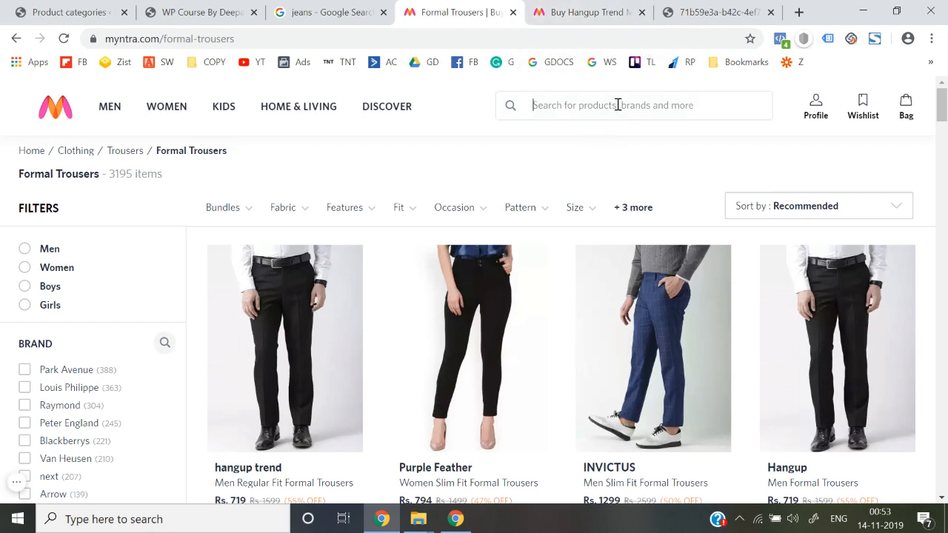
{"action": "type", "text": "kurtas-suits"}
{"action": "scroll", "coordinate": [531, 320], "scroll_direction": "down", "scroll_amount": 1}
{"action": "left_click", "coordinate": [492, 303]}
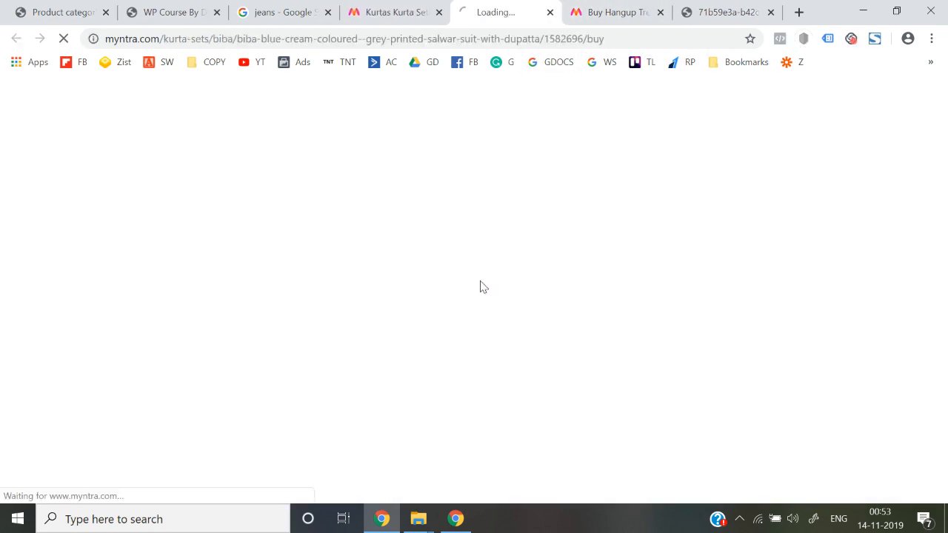
Open the Biba suit photo full-size in a new tab.
{"action": "left_click", "coordinate": [165, 269]}
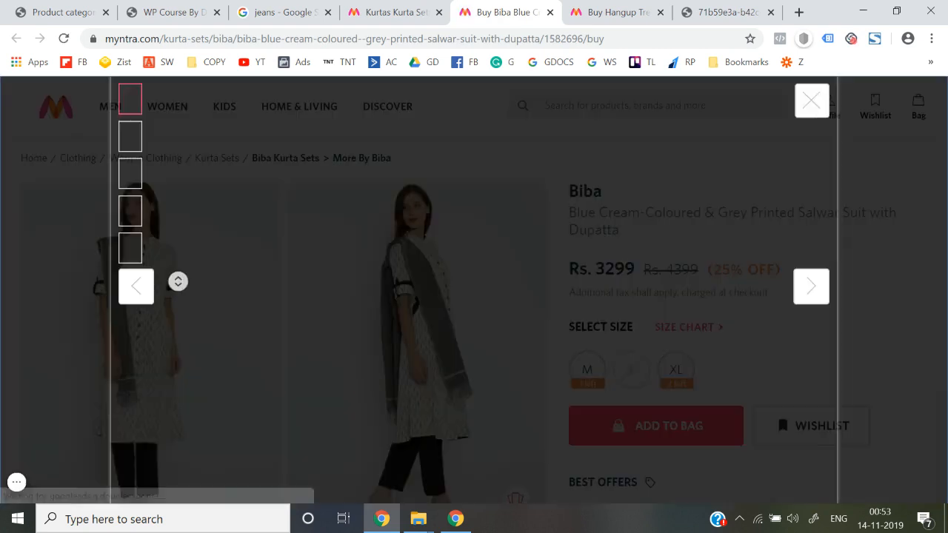
{"action": "right_click", "coordinate": [361, 266]}
{"action": "left_click", "coordinate": [364, 267]}
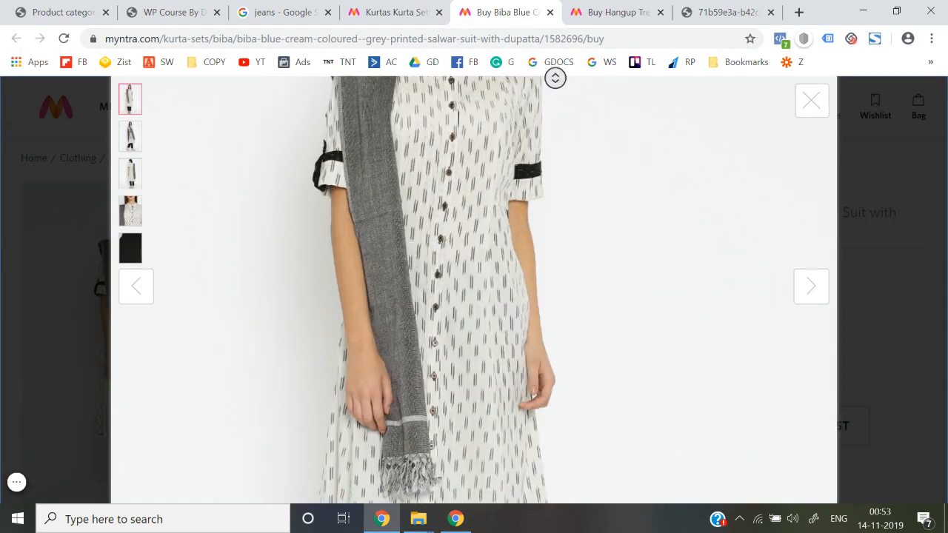
{"action": "left_click", "coordinate": [539, 12]}
Save the suit photo as KS.jpg.
{"action": "right_click", "coordinate": [445, 246]}
{"action": "left_click", "coordinate": [476, 283]}
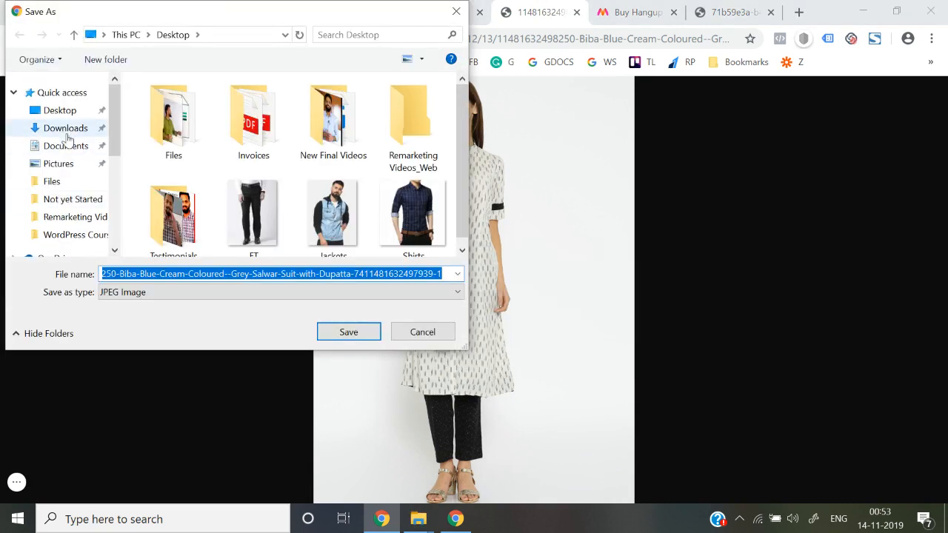
{"action": "left_click", "coordinate": [226, 275]}
{"action": "key", "text": "ctrl+a"}
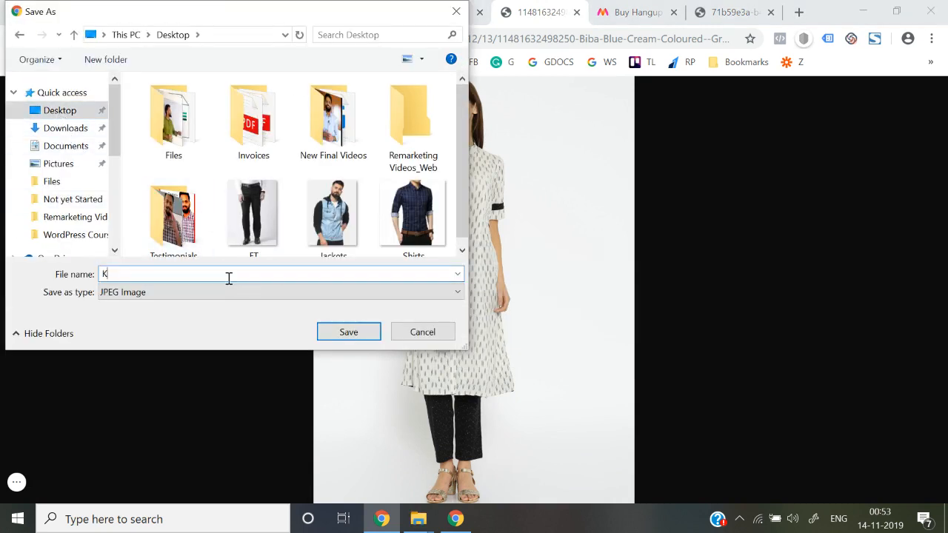
{"action": "type", "text": "KS"}
{"action": "key", "text": "Return"}
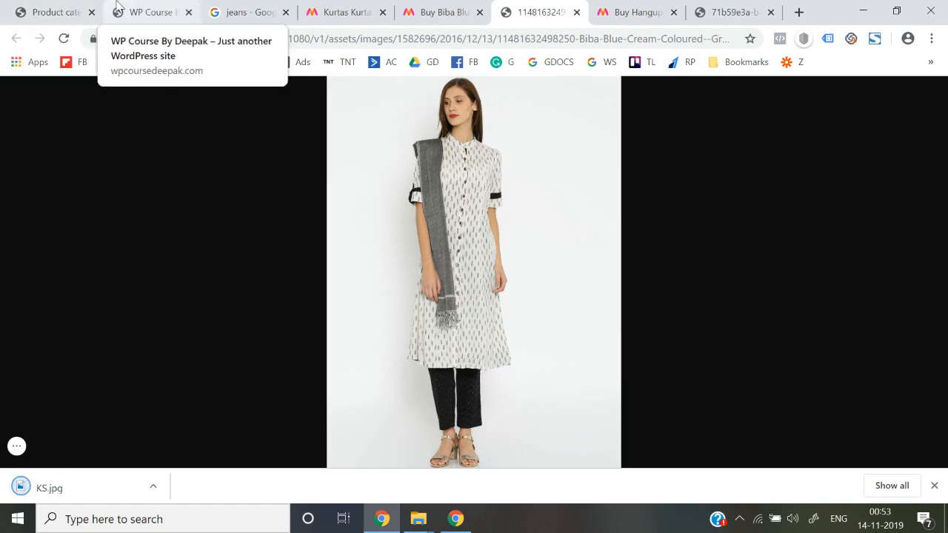
{"action": "left_click", "coordinate": [41, 12]}
{"action": "scroll", "coordinate": [360, 333], "scroll_direction": "down", "scroll_amount": 3}
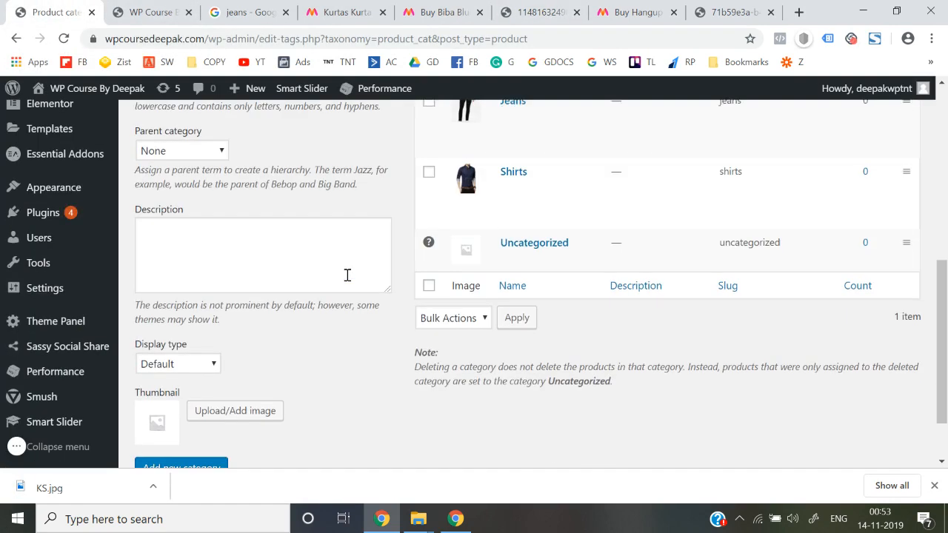
Upload KS.jpg from the Desktop and set it as the category thumbnail.
{"action": "left_click", "coordinate": [215, 409]}
{"action": "left_click", "coordinate": [81, 148]}
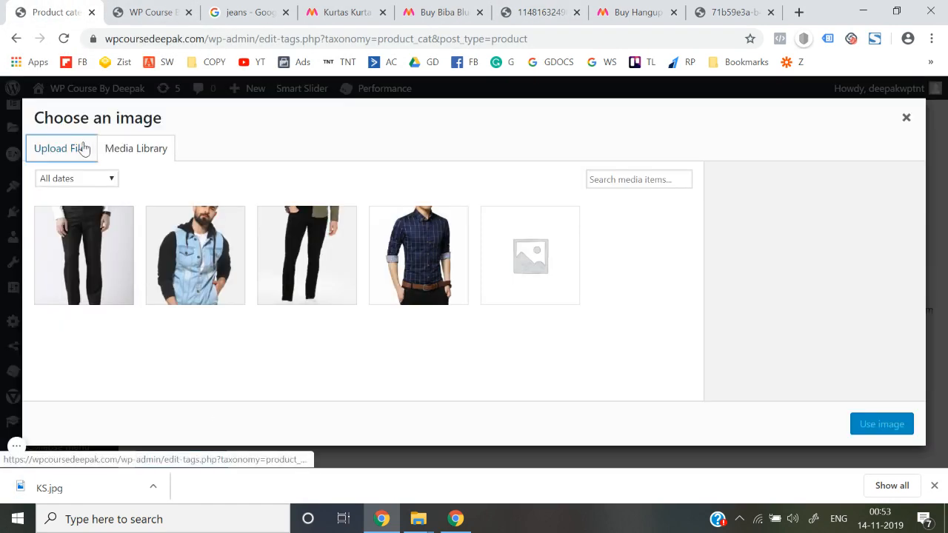
{"action": "left_click", "coordinate": [477, 306]}
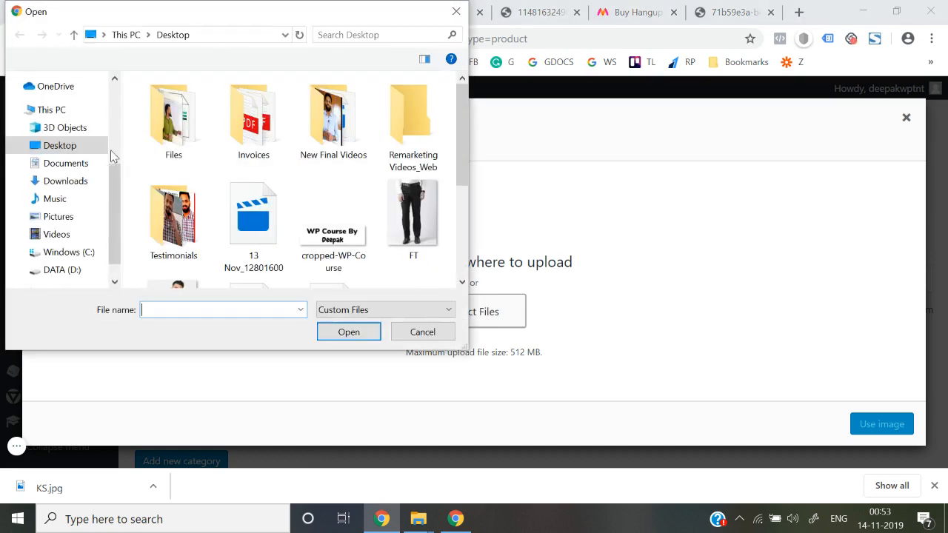
{"action": "scroll", "coordinate": [75, 148], "scroll_direction": "up", "scroll_amount": 5}
{"action": "left_click", "coordinate": [239, 186]}
{"action": "type", "text": "ks"}
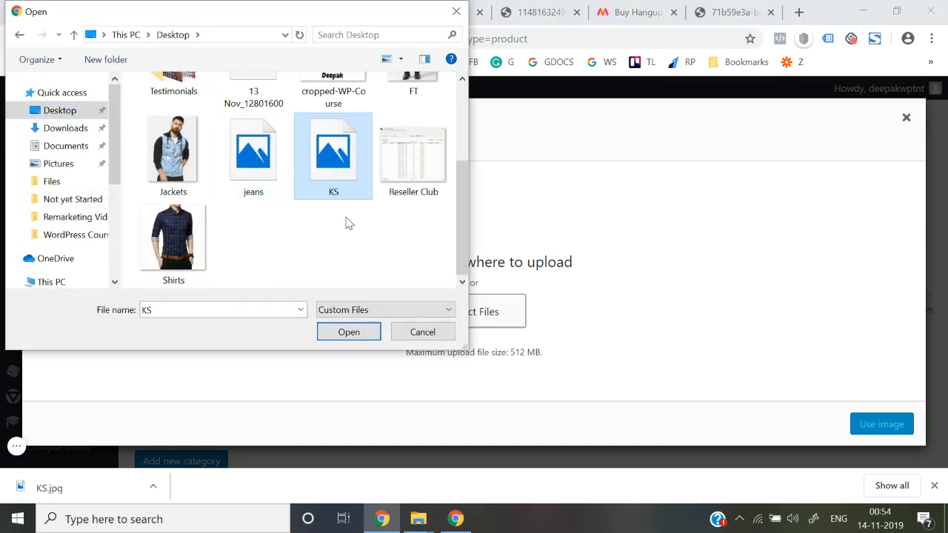
{"action": "double_click", "coordinate": [342, 169]}
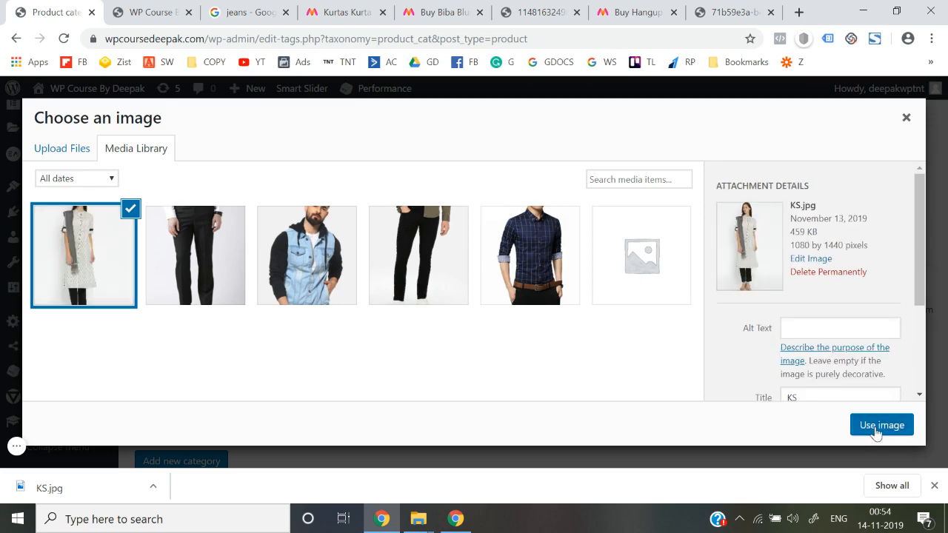
{"action": "left_click", "coordinate": [876, 427]}
Add the Kurtas & Suits category.
{"action": "scroll", "coordinate": [415, 428], "scroll_direction": "down", "scroll_amount": 1}
{"action": "left_click", "coordinate": [200, 395]}
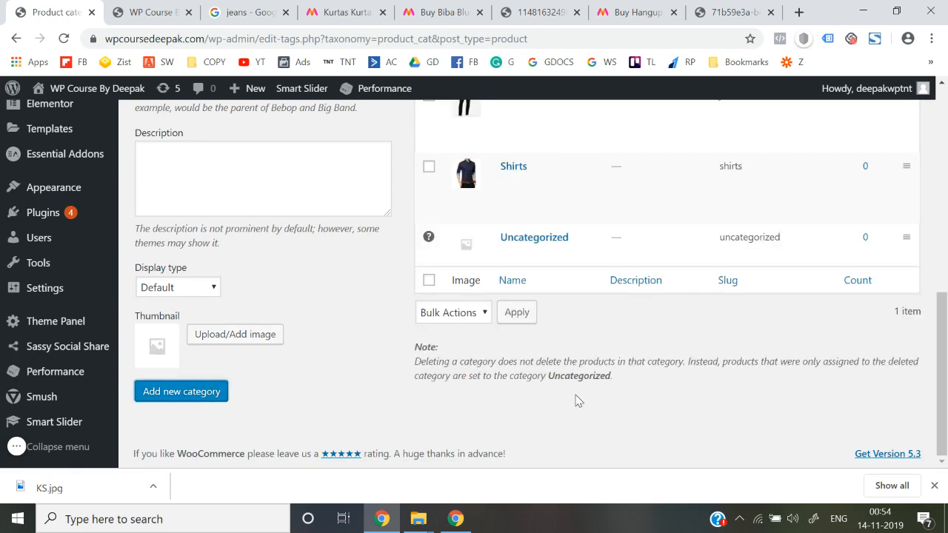
{"action": "scroll", "coordinate": [579, 401], "scroll_direction": "up", "scroll_amount": 4}
Close the leftover product and image tabs, and copy 'Ethnic Dresses' from Myntra's Women menu.
{"action": "left_click", "coordinate": [378, 6]}
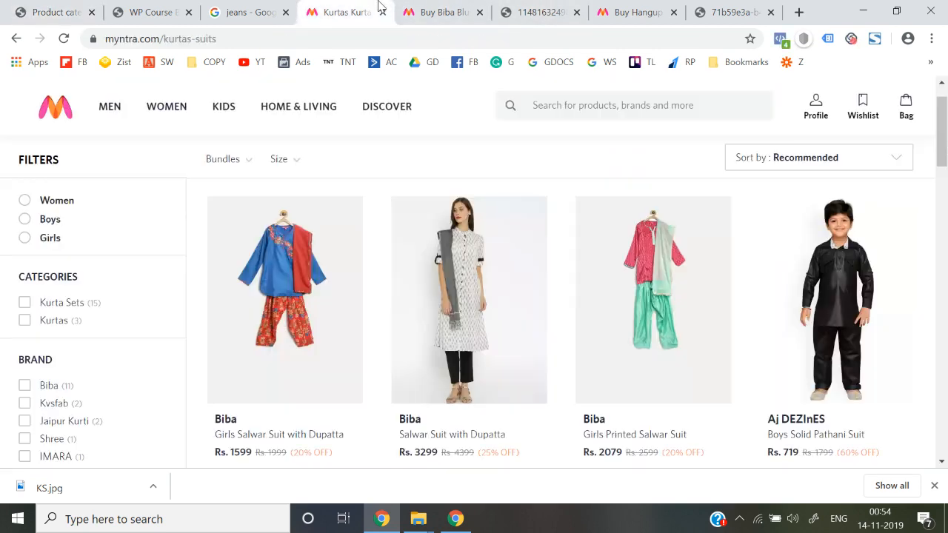
{"action": "left_click", "coordinate": [479, 12]}
{"action": "left_click", "coordinate": [483, 13]}
{"action": "left_click", "coordinate": [482, 13]}
{"action": "left_click", "coordinate": [482, 13]}
{"action": "mouse_move", "coordinate": [159, 106]}
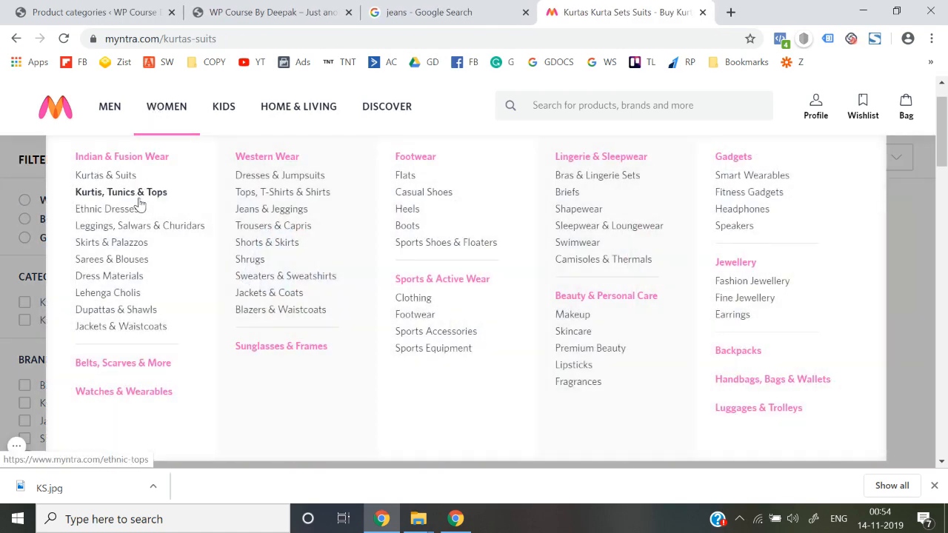
{"action": "mouse_move", "coordinate": [156, 215]}
{"action": "left_mouse_down"}
{"action": "mouse_move", "coordinate": [70, 212]}
{"action": "mouse_move", "coordinate": [138, 210]}
{"action": "mouse_move", "coordinate": [144, 218]}
{"action": "left_mouse_up"}
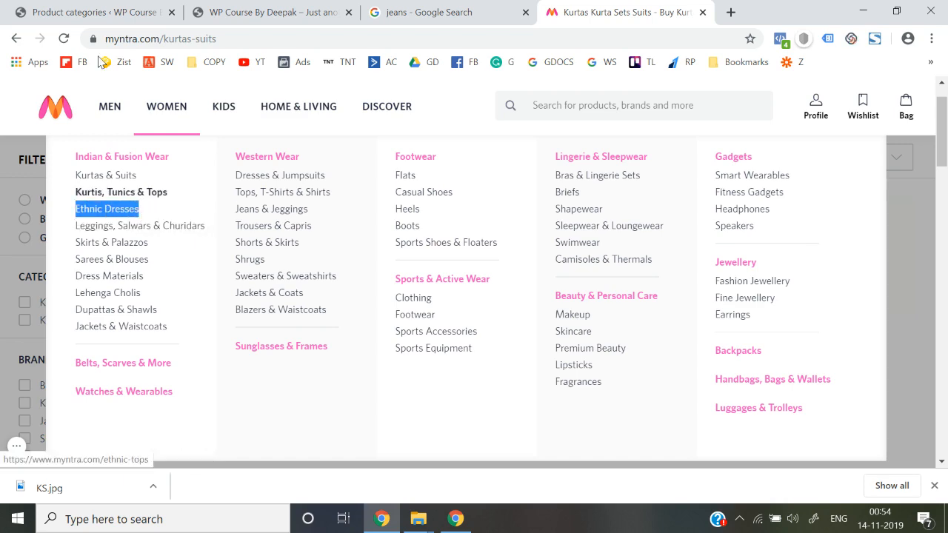
{"action": "key", "text": "ctrl+c"}
Enter 'Ethnic Dresses' as the new category name with slug Ethnic-Dresses.
{"action": "left_click", "coordinate": [89, 12]}
{"action": "left_click", "coordinate": [260, 203]}
{"action": "key", "text": "ctrl+v"}
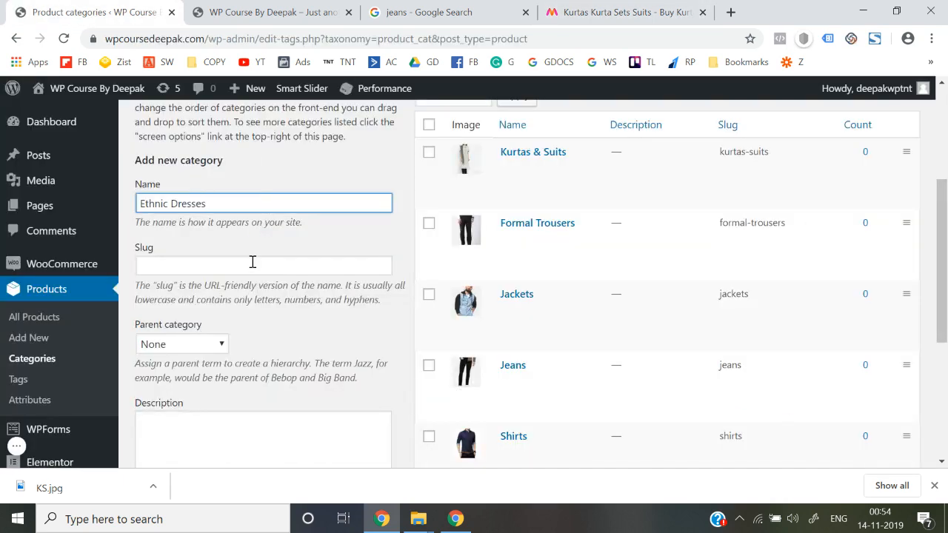
{"action": "left_click", "coordinate": [252, 264]}
{"action": "key", "text": "ctrl+v"}
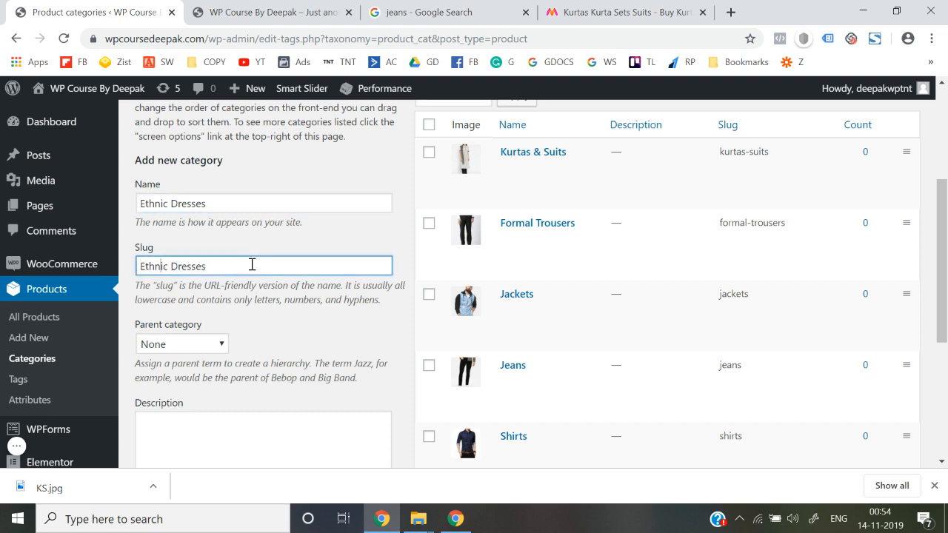
{"action": "key", "text": "BackSpace"}
{"action": "type", "text": "-"}
{"action": "scroll", "coordinate": [286, 225], "scroll_direction": "down", "scroll_amount": 3}
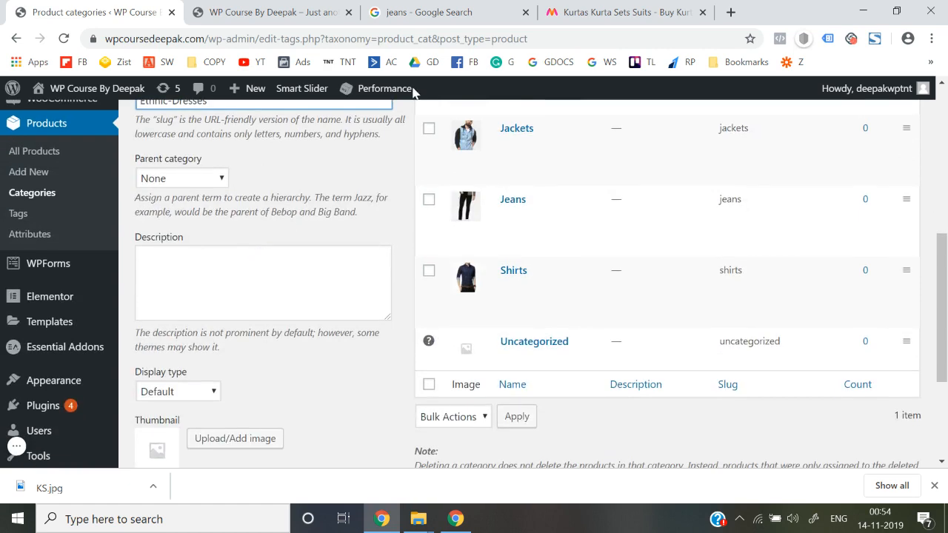
{"action": "left_click", "coordinate": [667, 9]}
{"action": "left_click", "coordinate": [647, 106]}
Search Myntra for 'Ethnic Dresses' and open the Inddus off-white printed maxi dress.
{"action": "key", "text": "ctrl+v"}
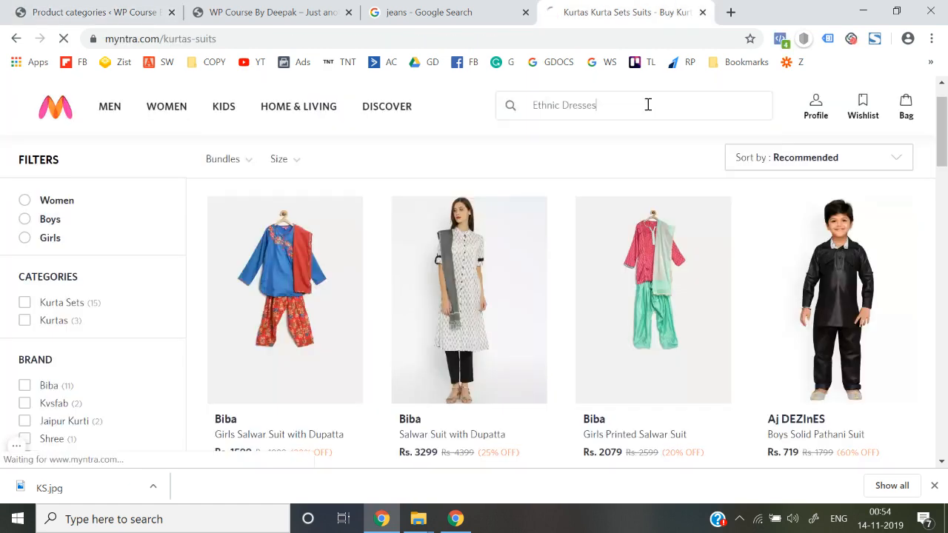
{"action": "key", "text": "Return"}
{"action": "scroll", "coordinate": [485, 282], "scroll_direction": "down", "scroll_amount": 2}
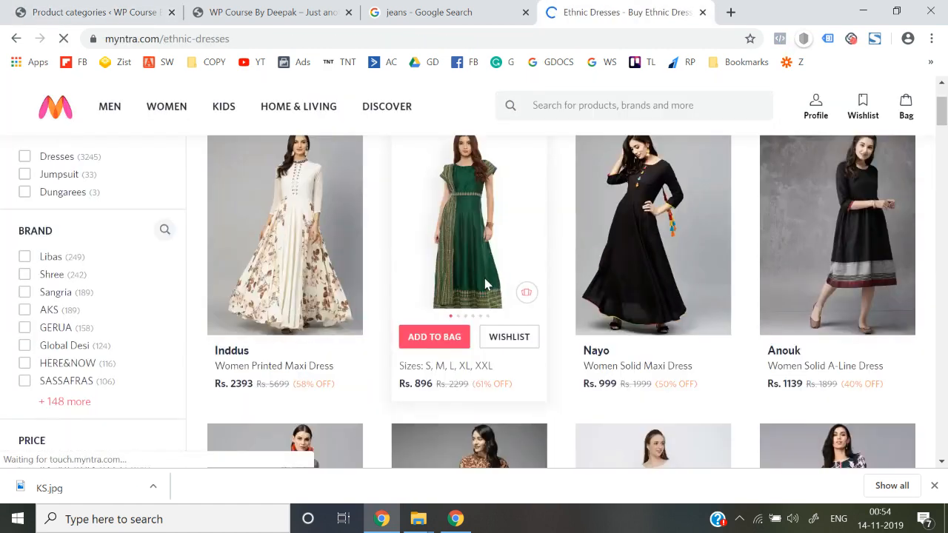
{"action": "left_click", "coordinate": [301, 235]}
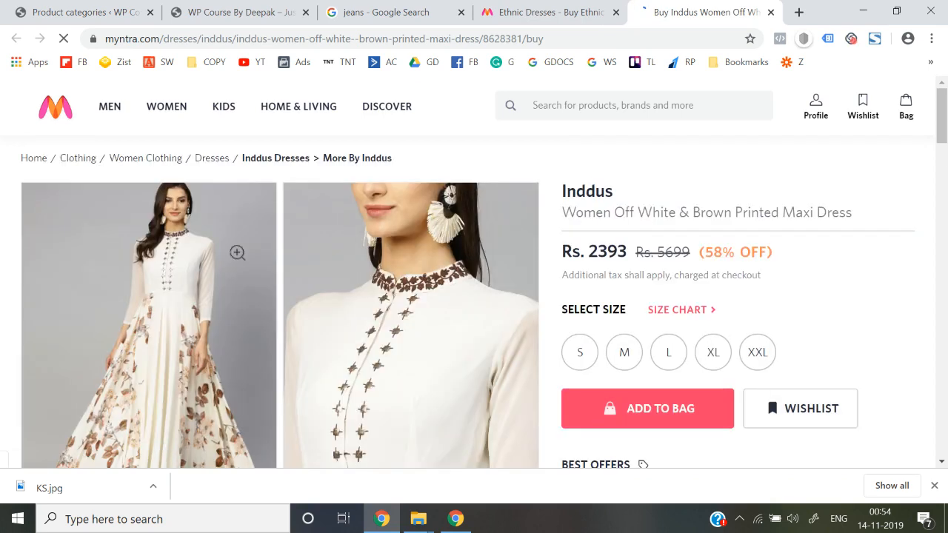
Open the Inddus dress photo full-size in a new tab.
{"action": "right_click", "coordinate": [166, 231]}
{"action": "left_click", "coordinate": [89, 328]}
{"action": "right_click", "coordinate": [88, 326]}
{"action": "left_click", "coordinate": [136, 390]}
{"action": "left_click", "coordinate": [137, 390]}
{"action": "right_click", "coordinate": [130, 384]}
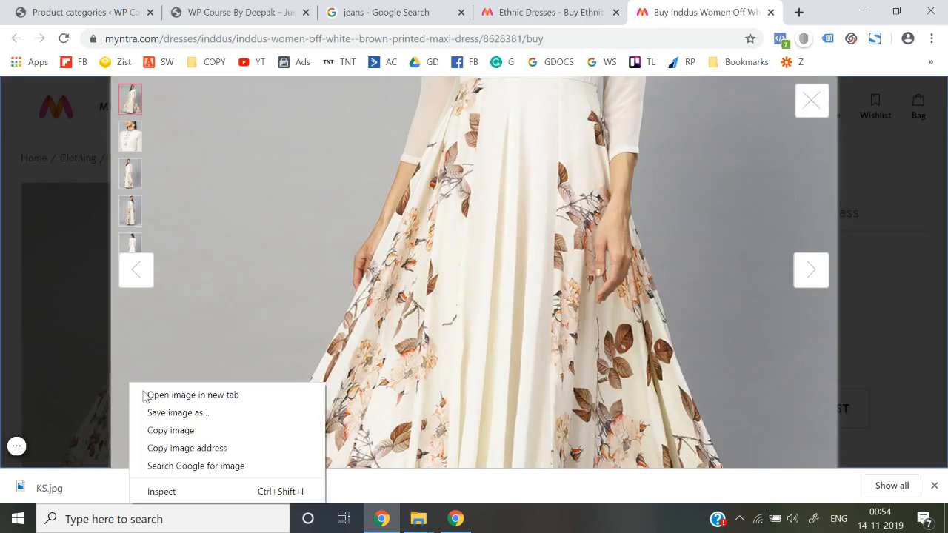
{"action": "left_click", "coordinate": [162, 397]}
{"action": "left_click", "coordinate": [715, 12]}
Save the dress photo to the Desktop as ED.jpg.
{"action": "right_click", "coordinate": [454, 285]}
{"action": "left_click", "coordinate": [501, 314]}
{"action": "scroll", "coordinate": [75, 185], "scroll_direction": "up", "scroll_amount": 2}
{"action": "left_click", "coordinate": [66, 112]}
{"action": "left_click", "coordinate": [169, 274]}
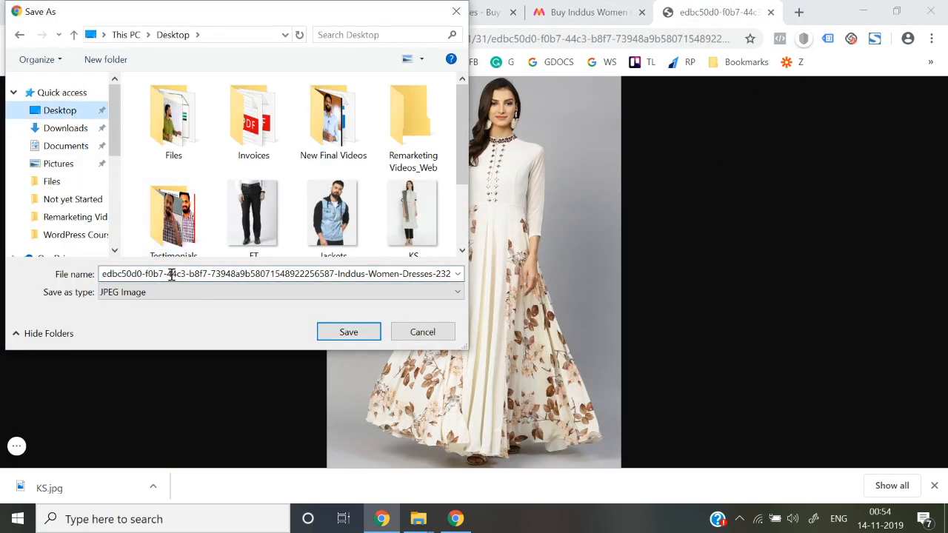
{"action": "key", "text": "ctrl+a"}
{"action": "type", "text": "ED"}
{"action": "key", "text": "Return"}
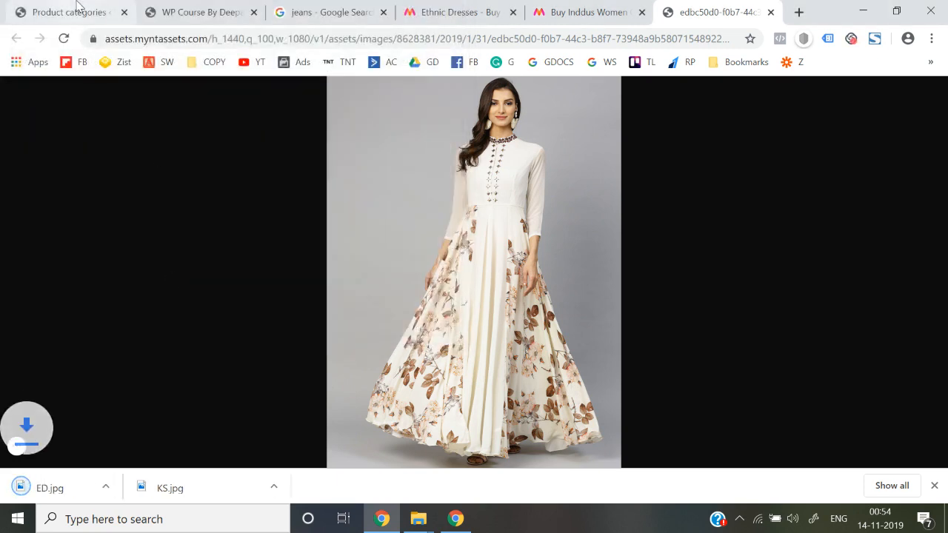
{"action": "left_click", "coordinate": [77, 12]}
Upload ED.jpg from the Desktop as the thumbnail and add the Ethnic Dresses category.
{"action": "scroll", "coordinate": [282, 265], "scroll_direction": "down", "scroll_amount": 3}
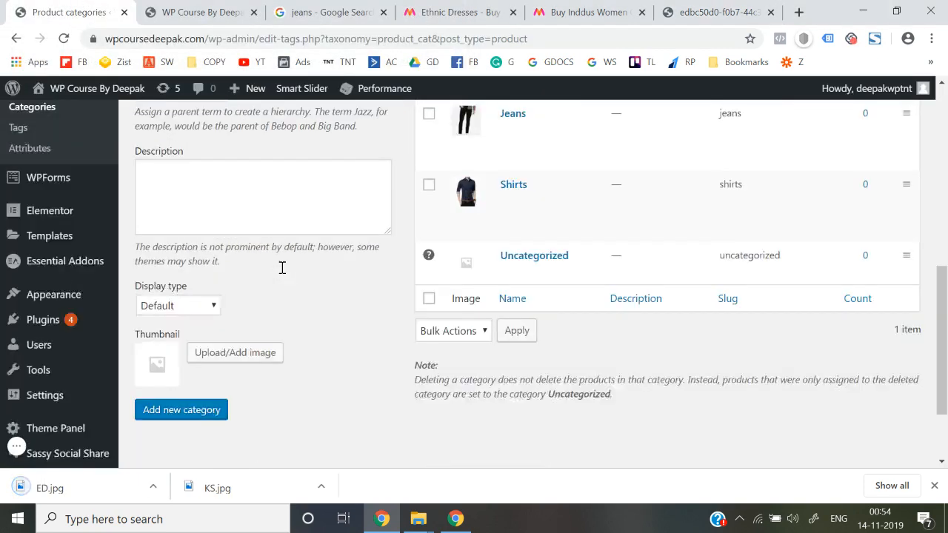
{"action": "left_click", "coordinate": [229, 340]}
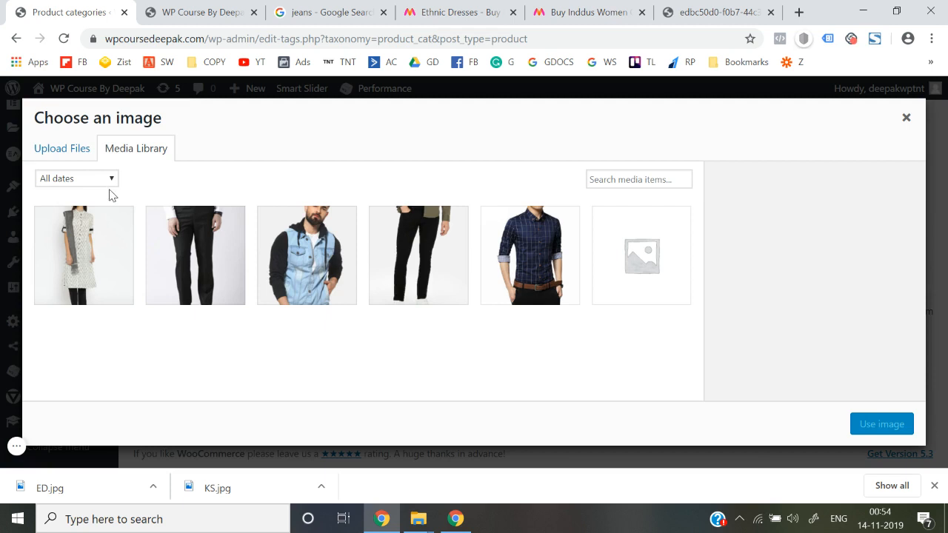
{"action": "left_click", "coordinate": [77, 148]}
{"action": "left_click", "coordinate": [467, 322]}
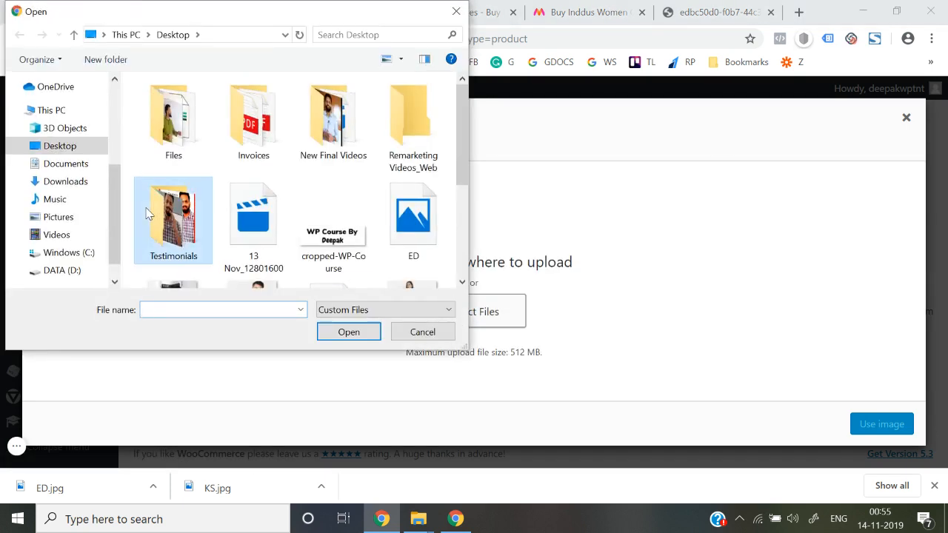
{"action": "left_click", "coordinate": [412, 234]}
{"action": "double_click", "coordinate": [422, 235]}
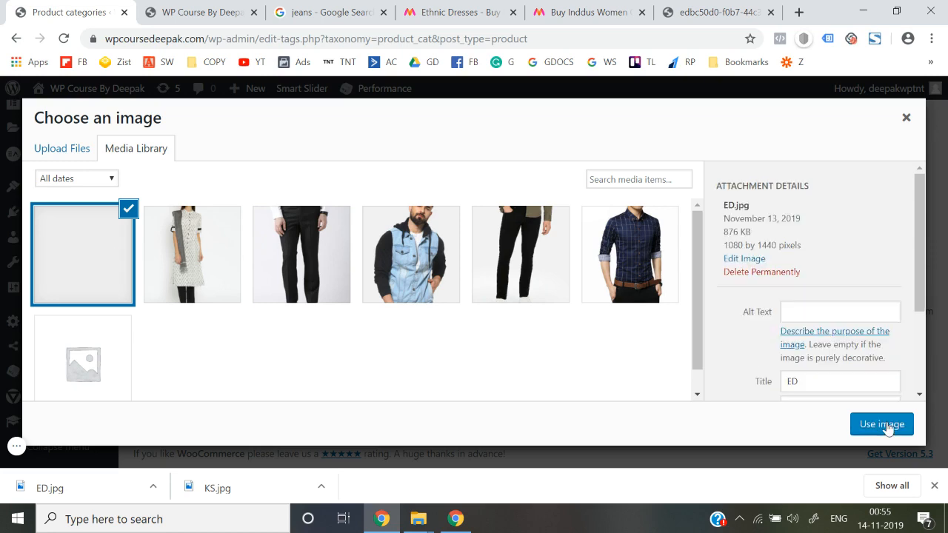
{"action": "left_click", "coordinate": [887, 428]}
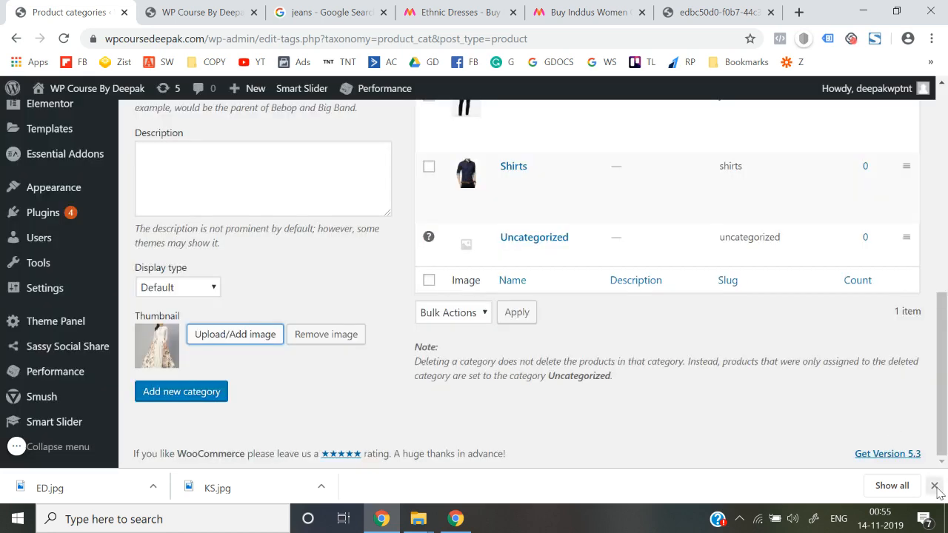
{"action": "left_click", "coordinate": [935, 486]}
{"action": "left_click", "coordinate": [178, 433]}
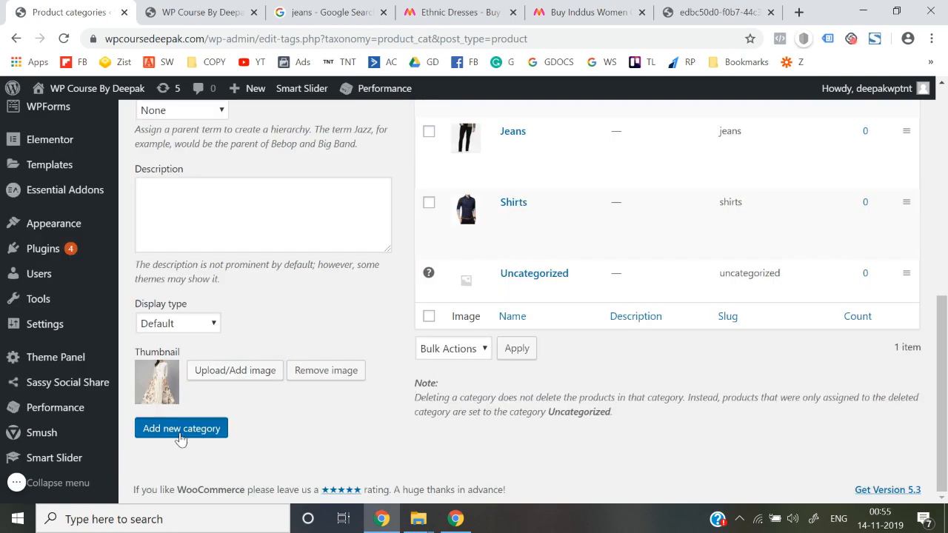
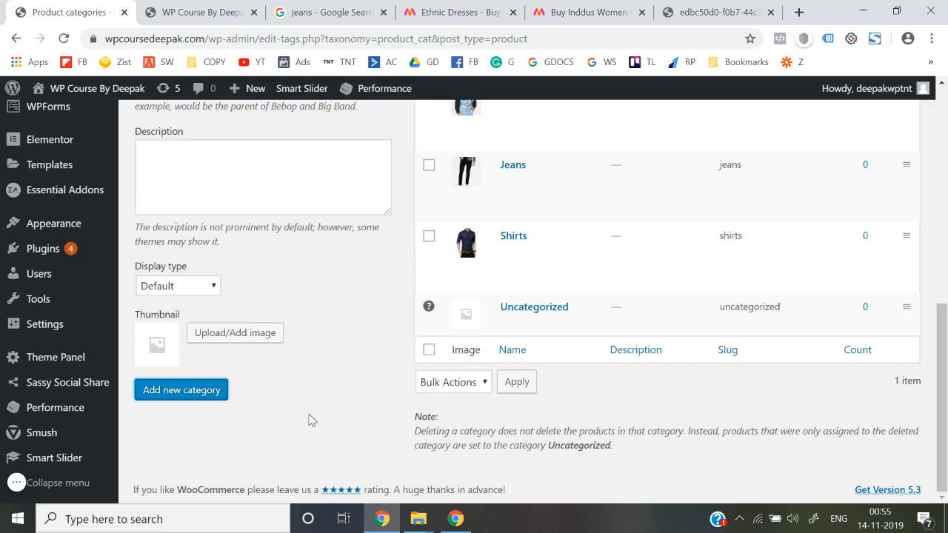
{"action": "right_click", "coordinate": [312, 420]}
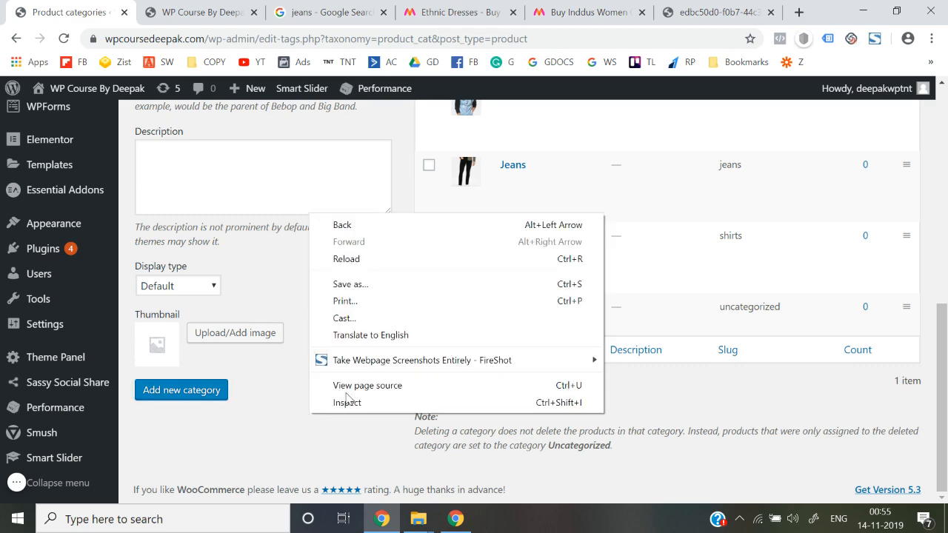
{"action": "left_click", "coordinate": [726, 445]}
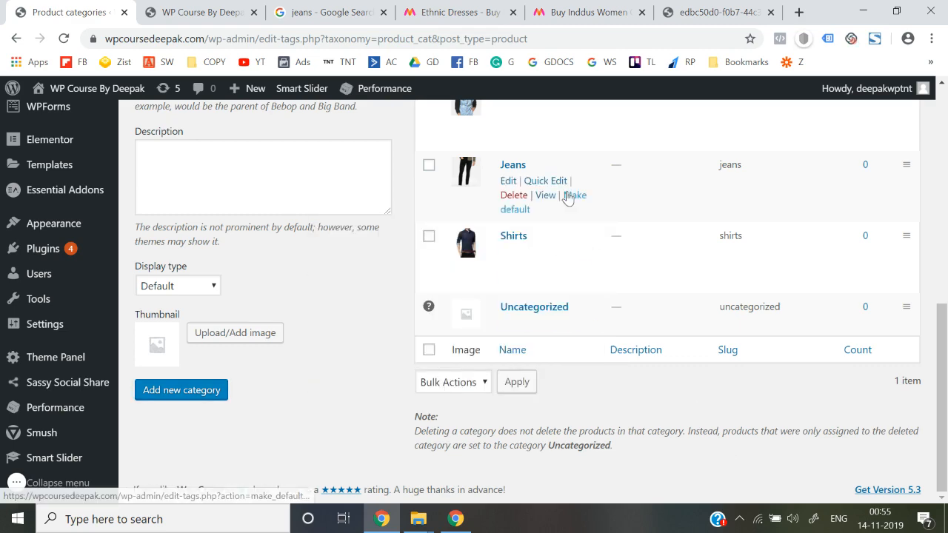
{"action": "scroll", "coordinate": [568, 194], "scroll_direction": "up", "scroll_amount": 5}
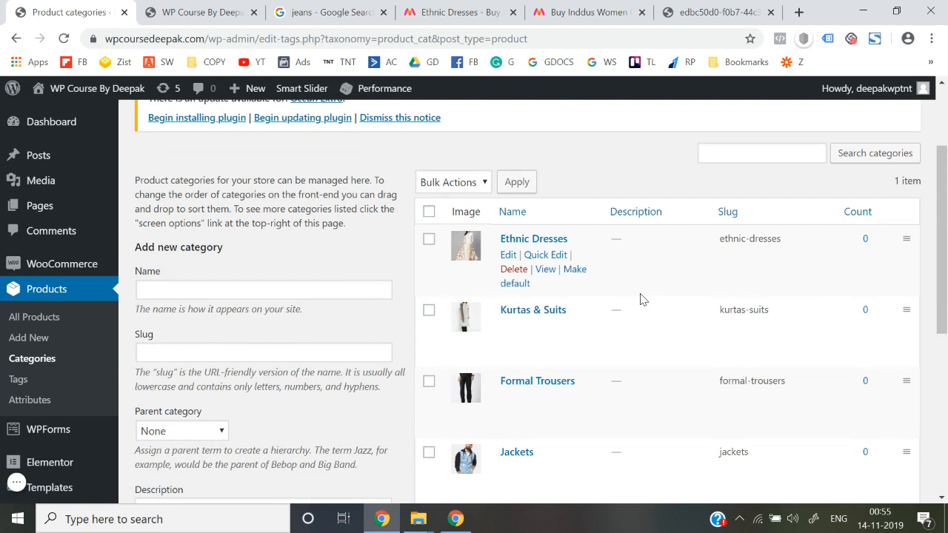
{"action": "scroll", "coordinate": [642, 300], "scroll_direction": "down", "scroll_amount": 3}
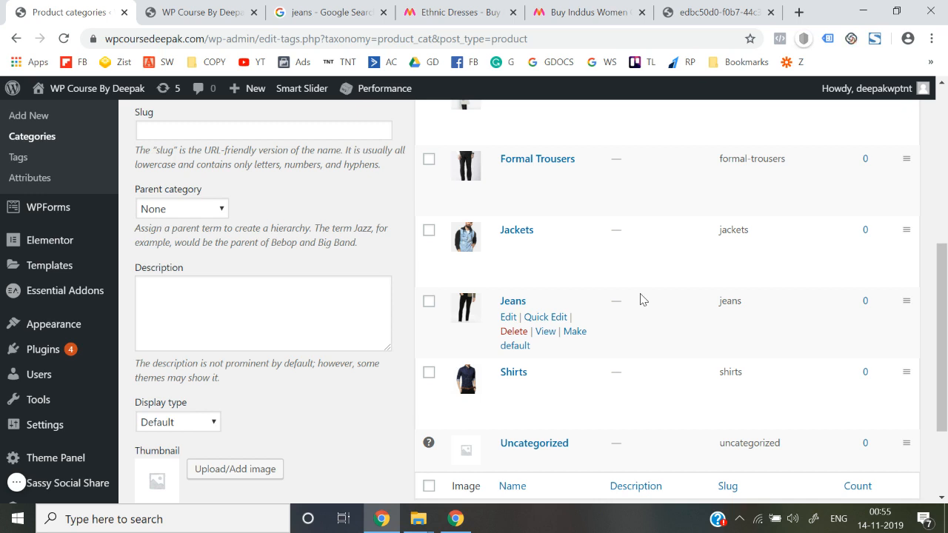
{"action": "scroll", "coordinate": [641, 299], "scroll_direction": "down", "scroll_amount": 2}
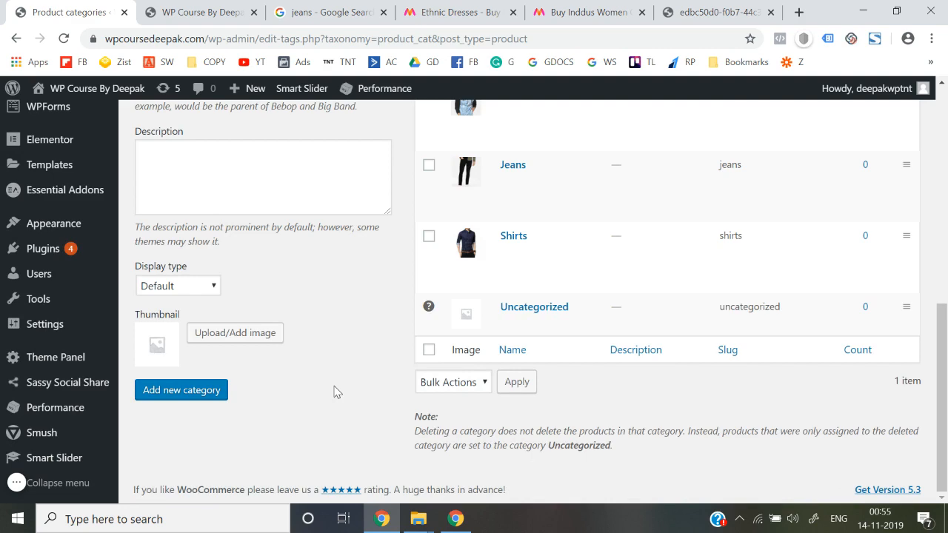
{"action": "mouse_move", "coordinate": [557, 304]}
{"action": "scroll", "coordinate": [558, 304], "scroll_direction": "up", "scroll_amount": 6}
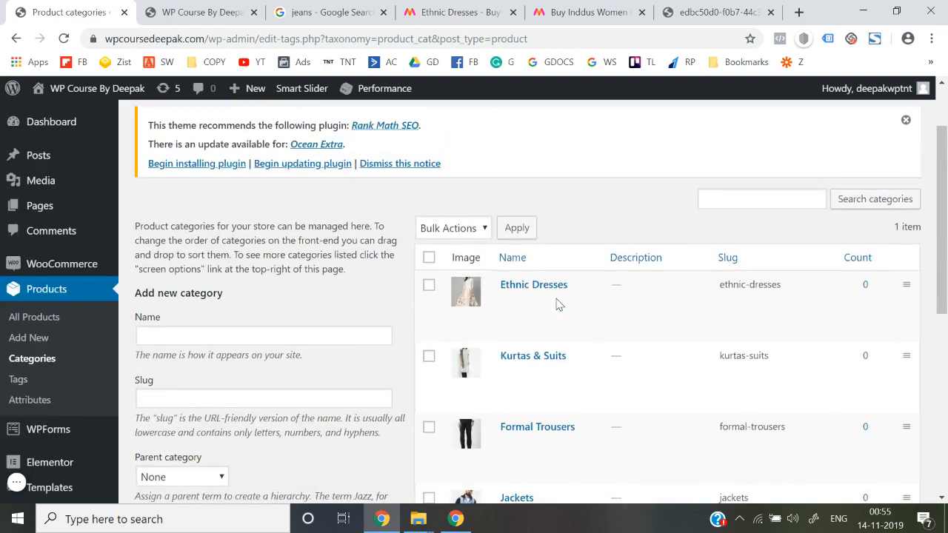
{"action": "scroll", "coordinate": [557, 304], "scroll_direction": "down", "scroll_amount": 5}
{"action": "scroll", "coordinate": [557, 304], "scroll_direction": "up", "scroll_amount": 3}
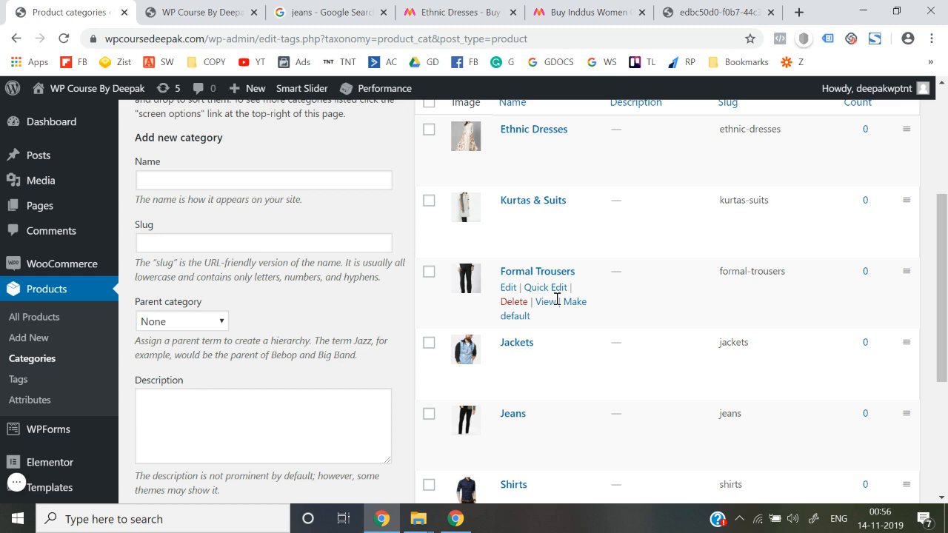
{"action": "scroll", "coordinate": [557, 300], "scroll_direction": "down", "scroll_amount": 2}
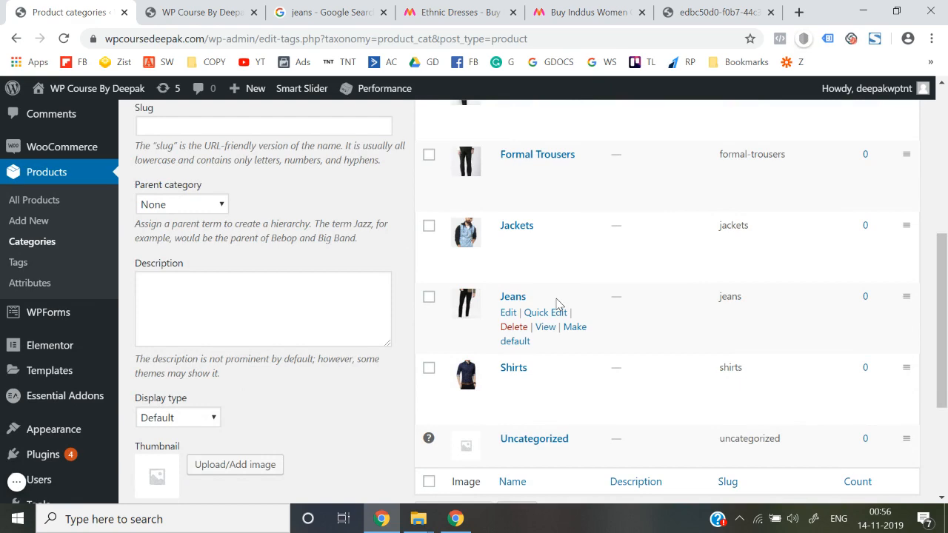